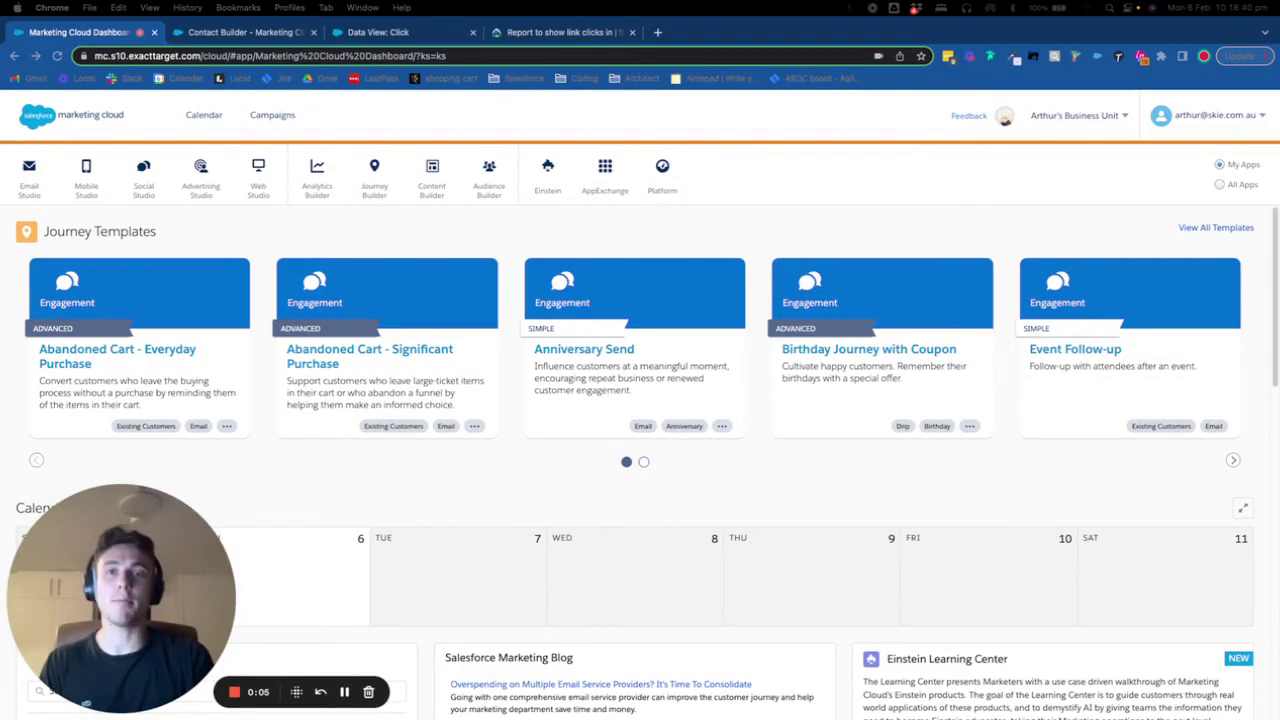
Step: Open the Trailhead question 'Report to show link clicks in Marketing Cloud'
click(600, 32)
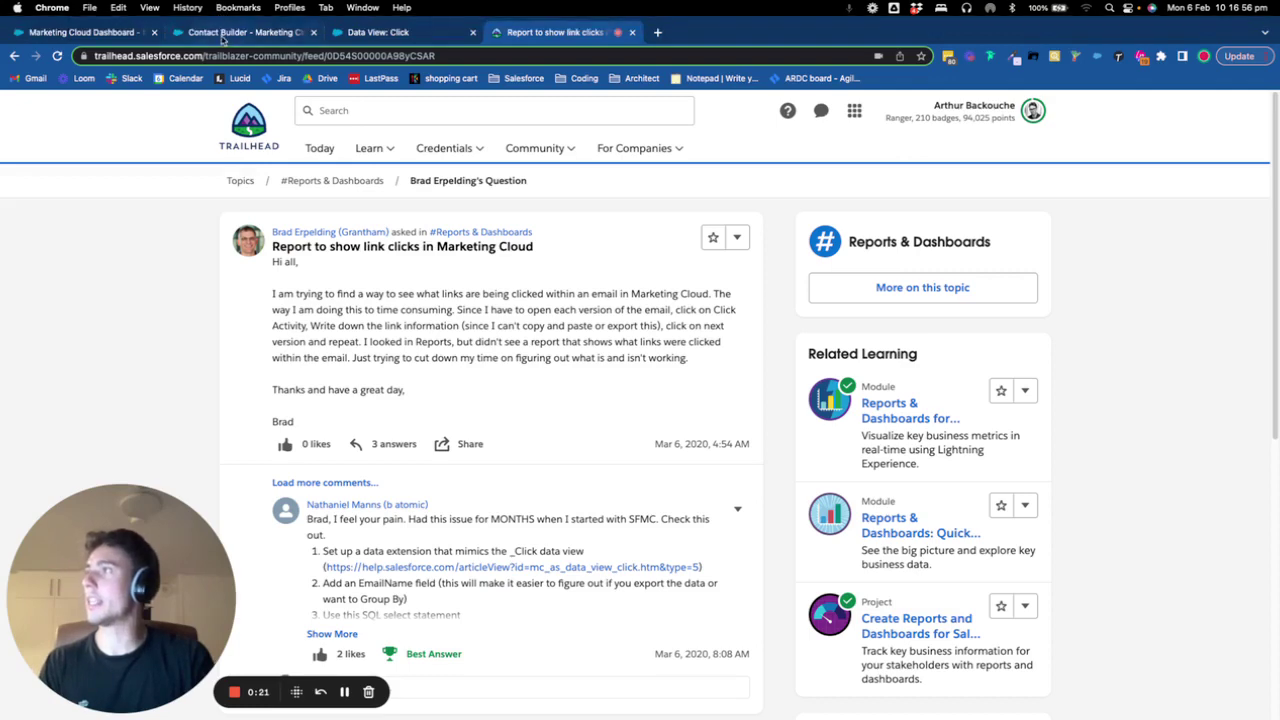
Step: Open the empty EmailLinkClicks folder under Data Extensions in Contact Builder
click(215, 33)
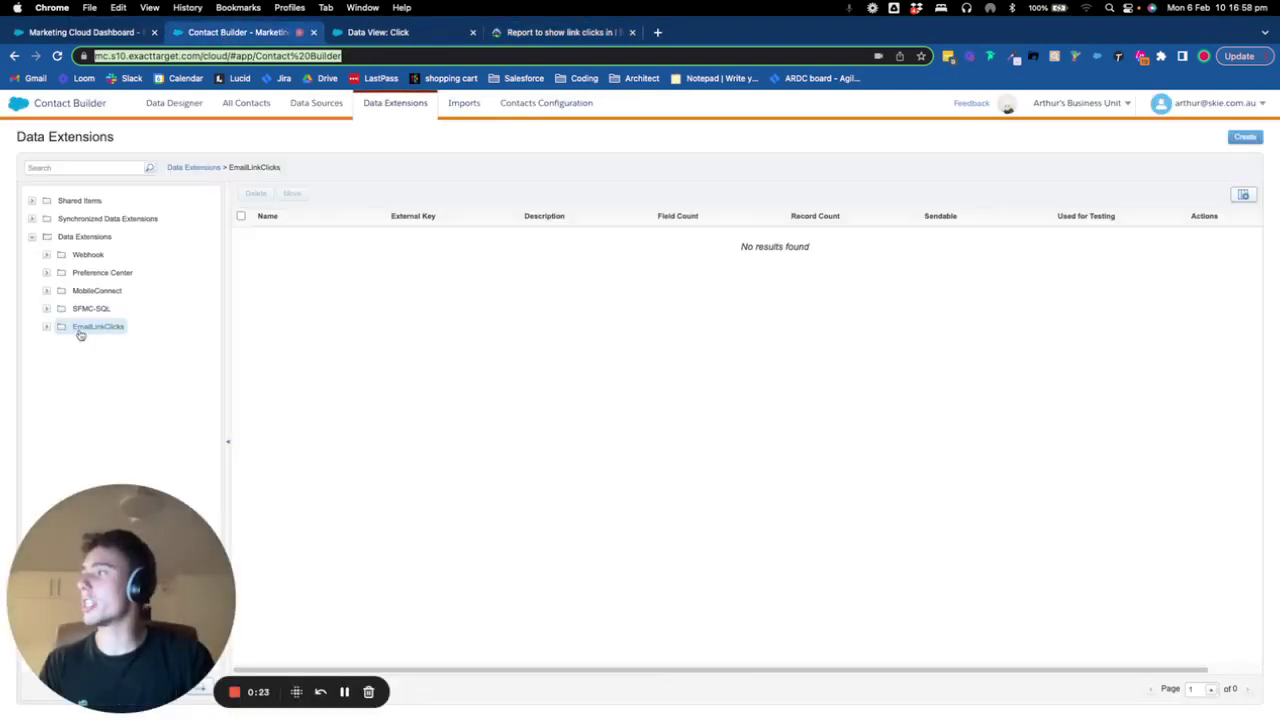
click(117, 32)
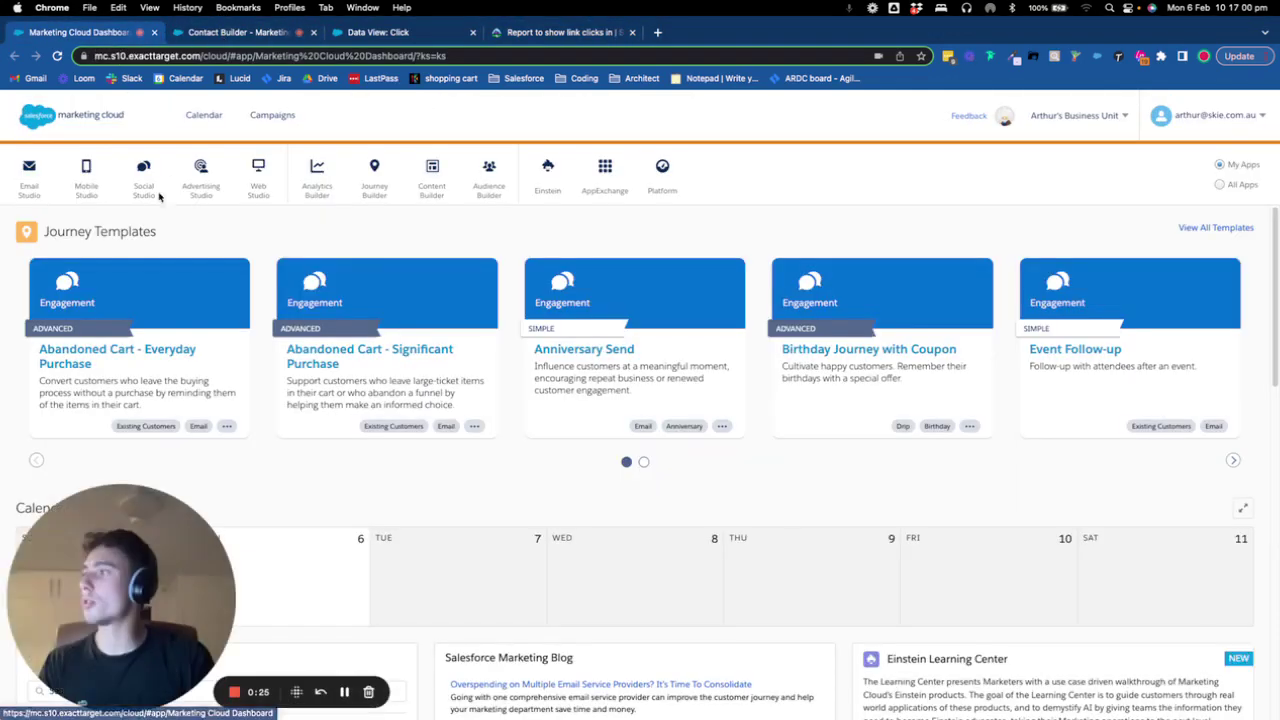
scroll(434, 457, down, 5)
scroll(468, 464, up, 5)
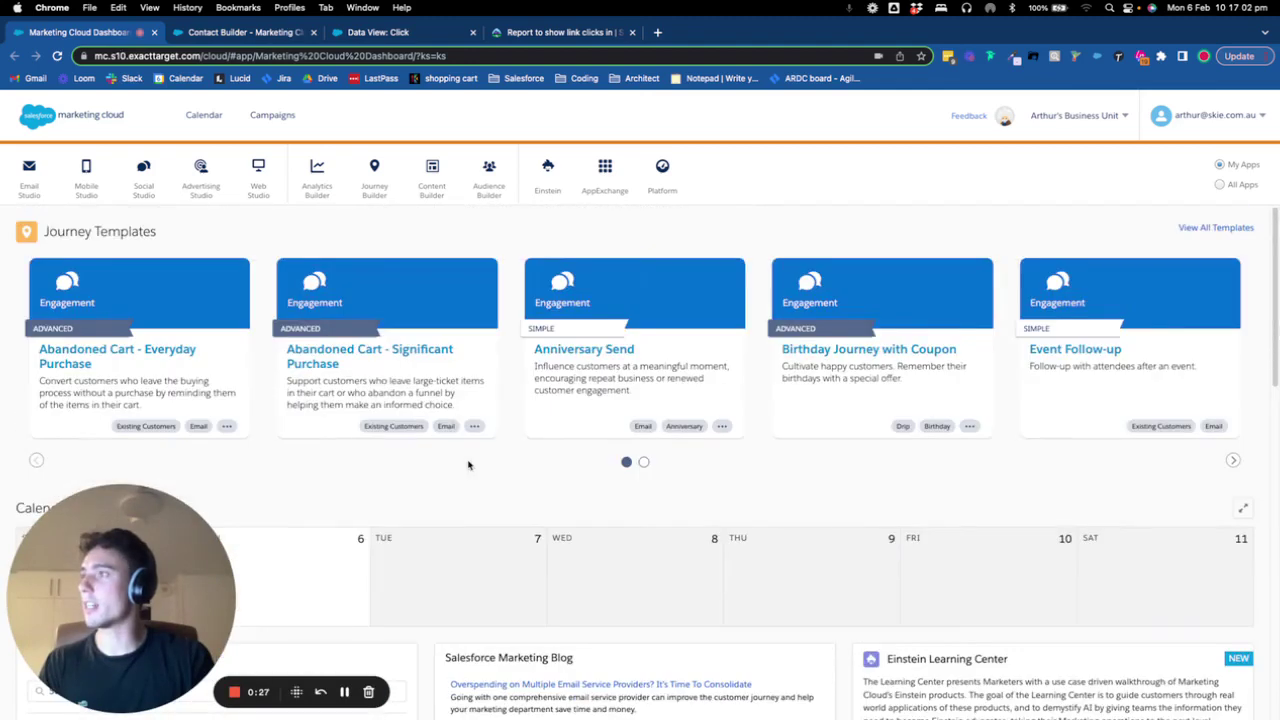
click(240, 32)
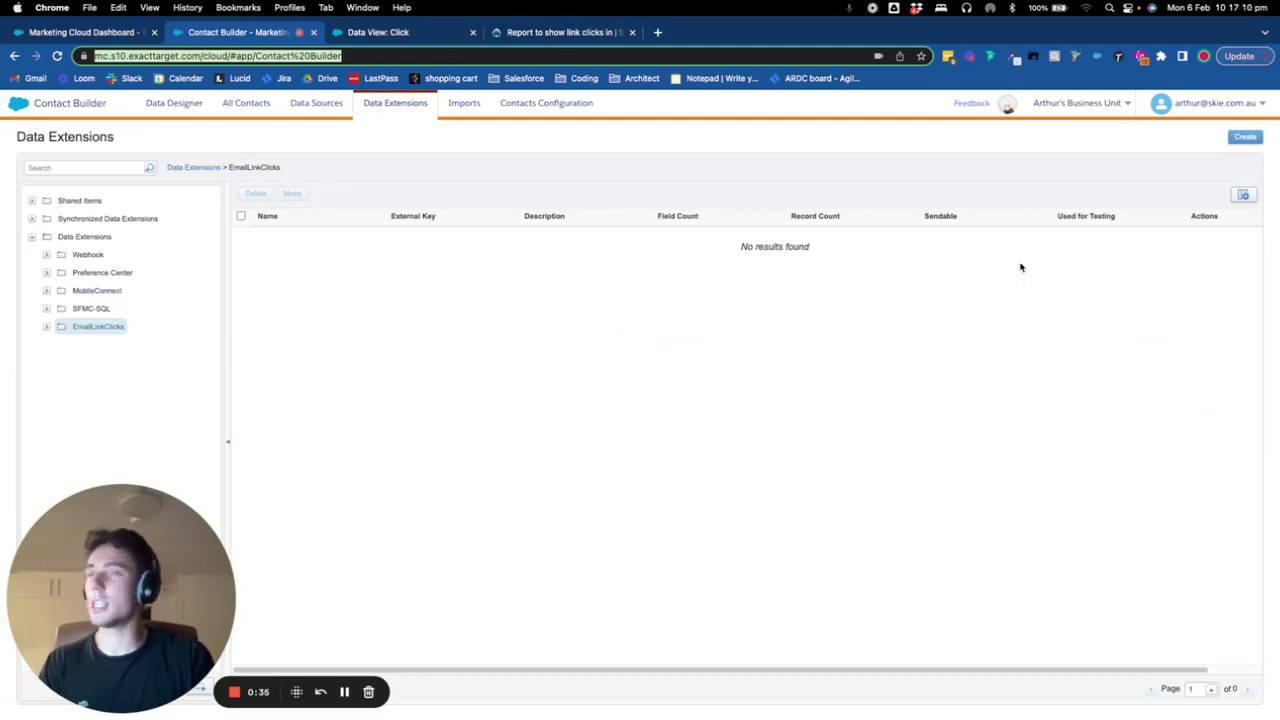
Step: Create a data extension with EmailLinkClicks as name, external key and description, then continue to retention
click(1244, 136)
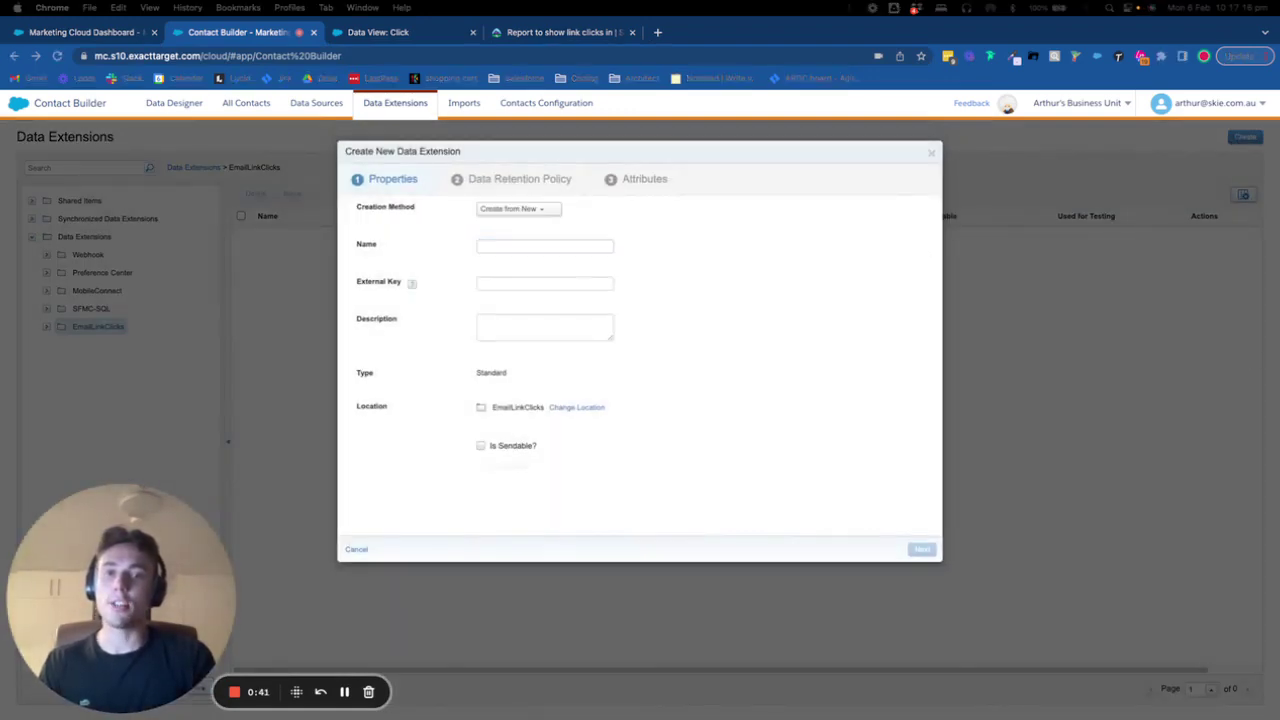
click(526, 251)
text(EmailLinkClicks)
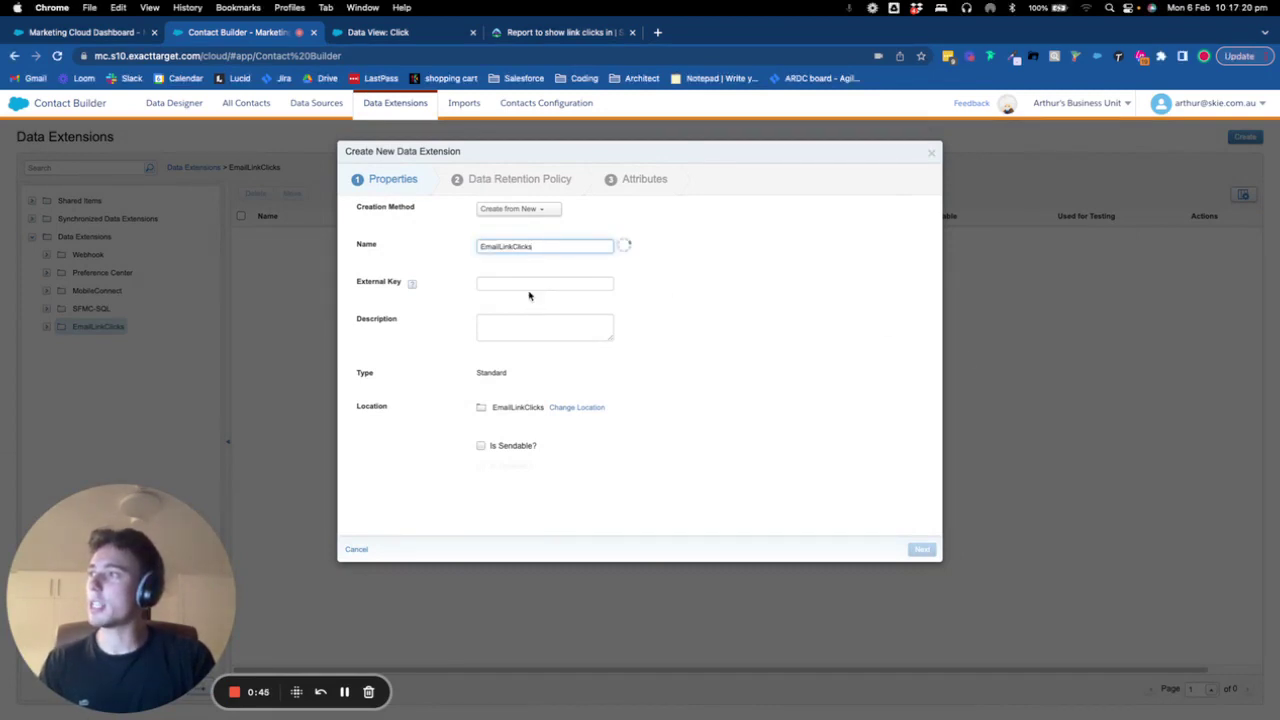
click(529, 286)
text(EmailLinkClicks)
click(517, 332)
text(EmailLinkClicks)
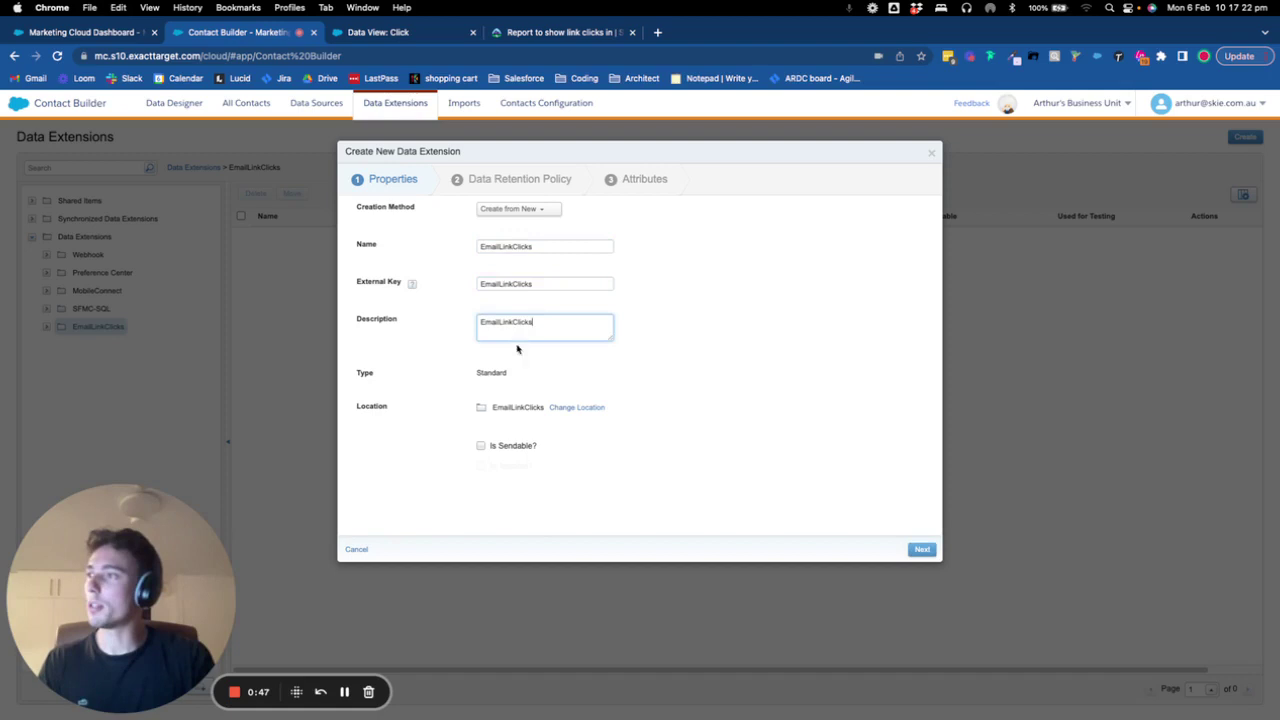
click(919, 550)
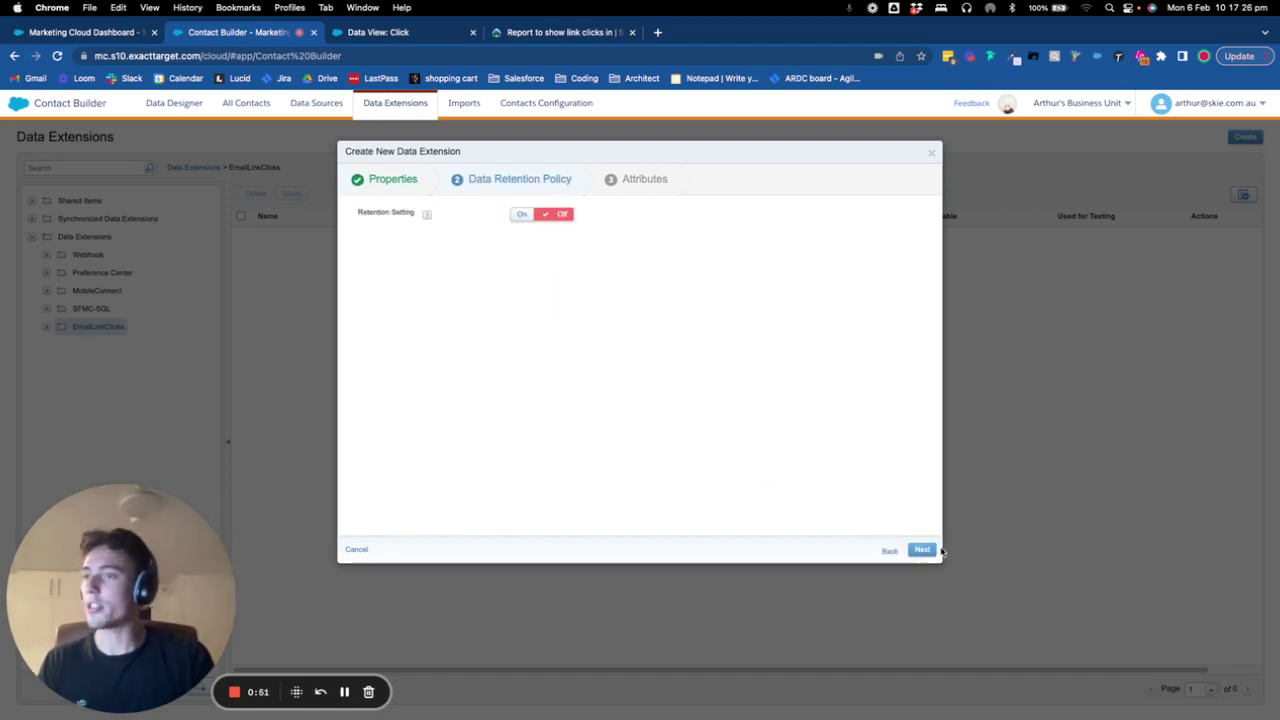
Step: Advance to the Attributes step and copy AccountID from the Data View: Click help article
click(922, 550)
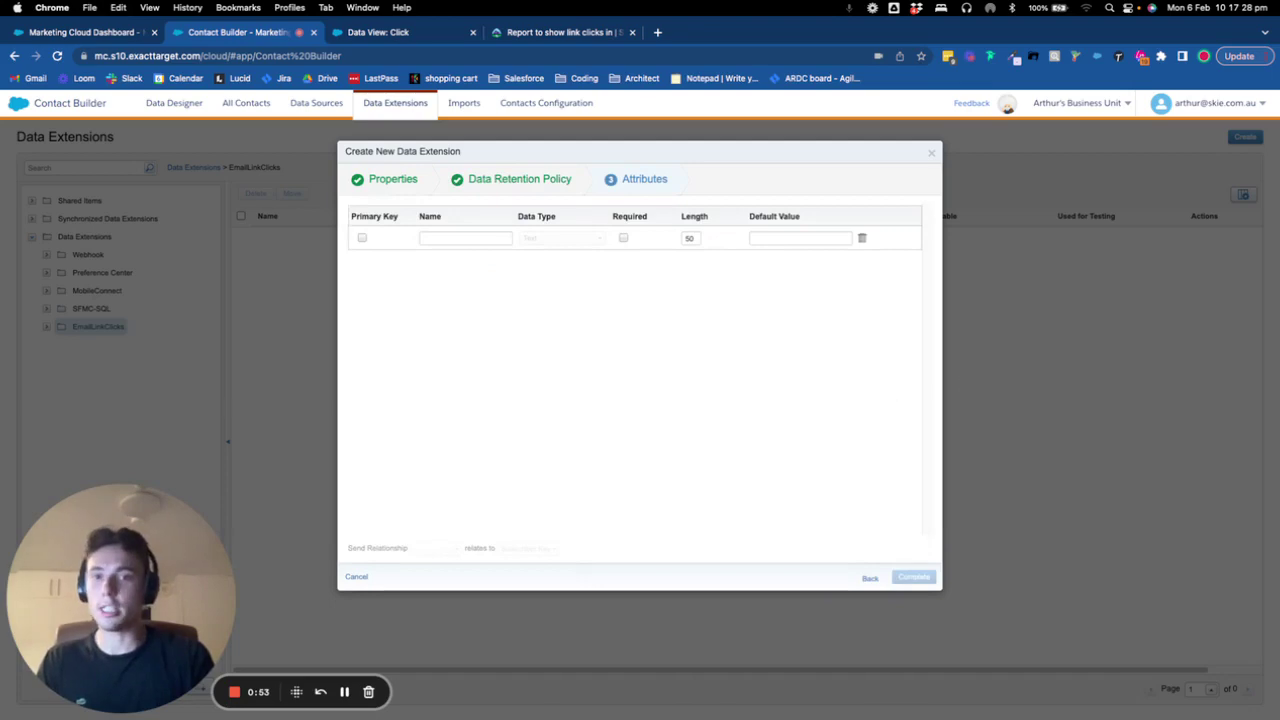
click(420, 32)
scroll(355, 359, down, 3)
scroll(355, 359, down, 10)
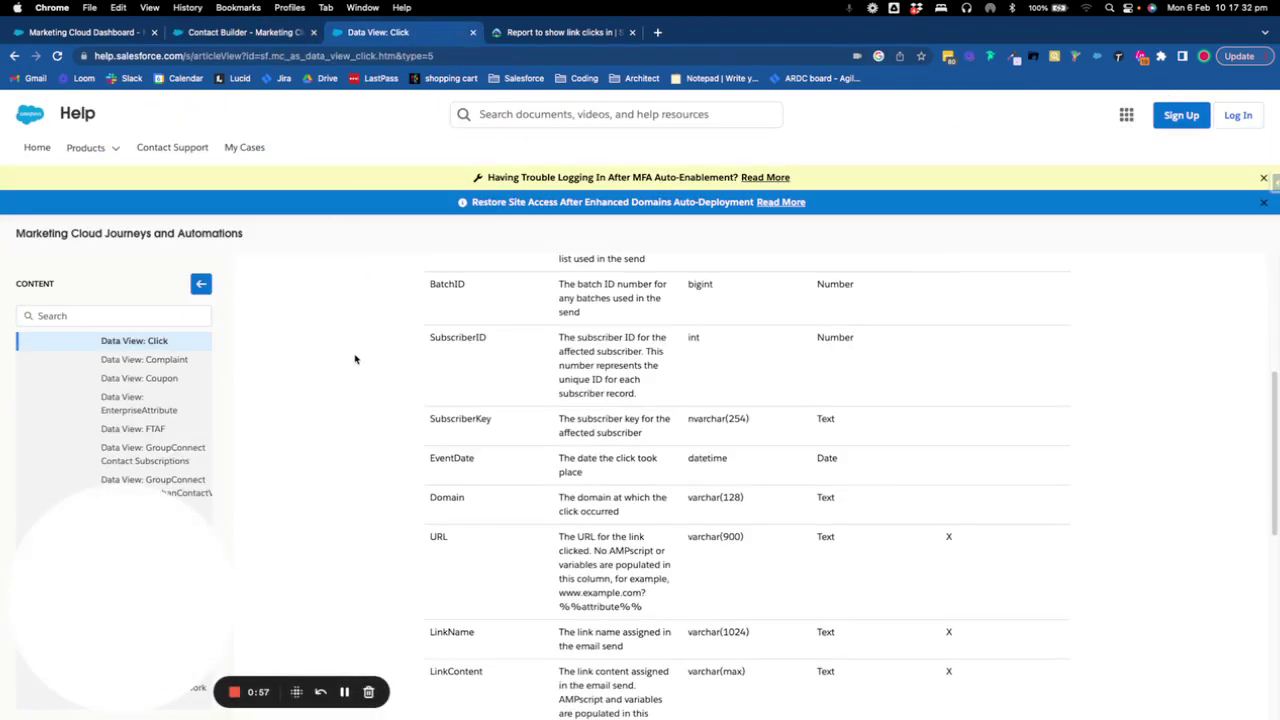
scroll(355, 359, up, 10)
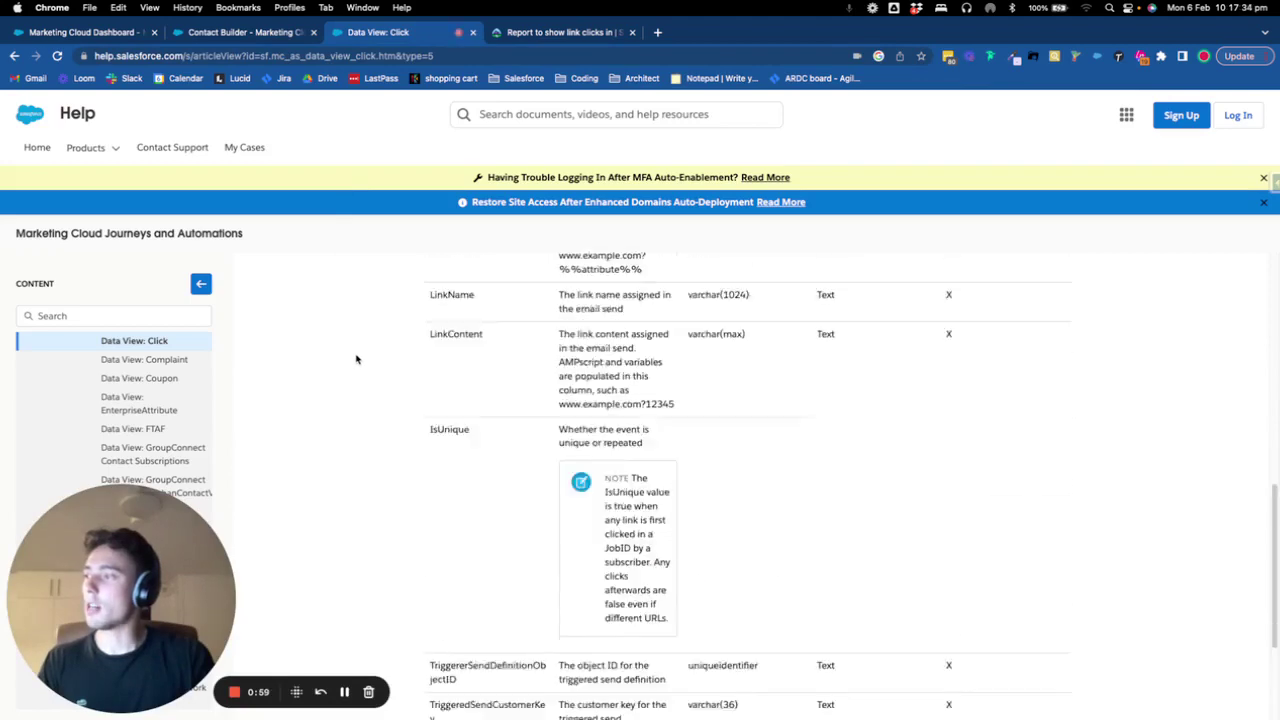
scroll(355, 359, up, 4)
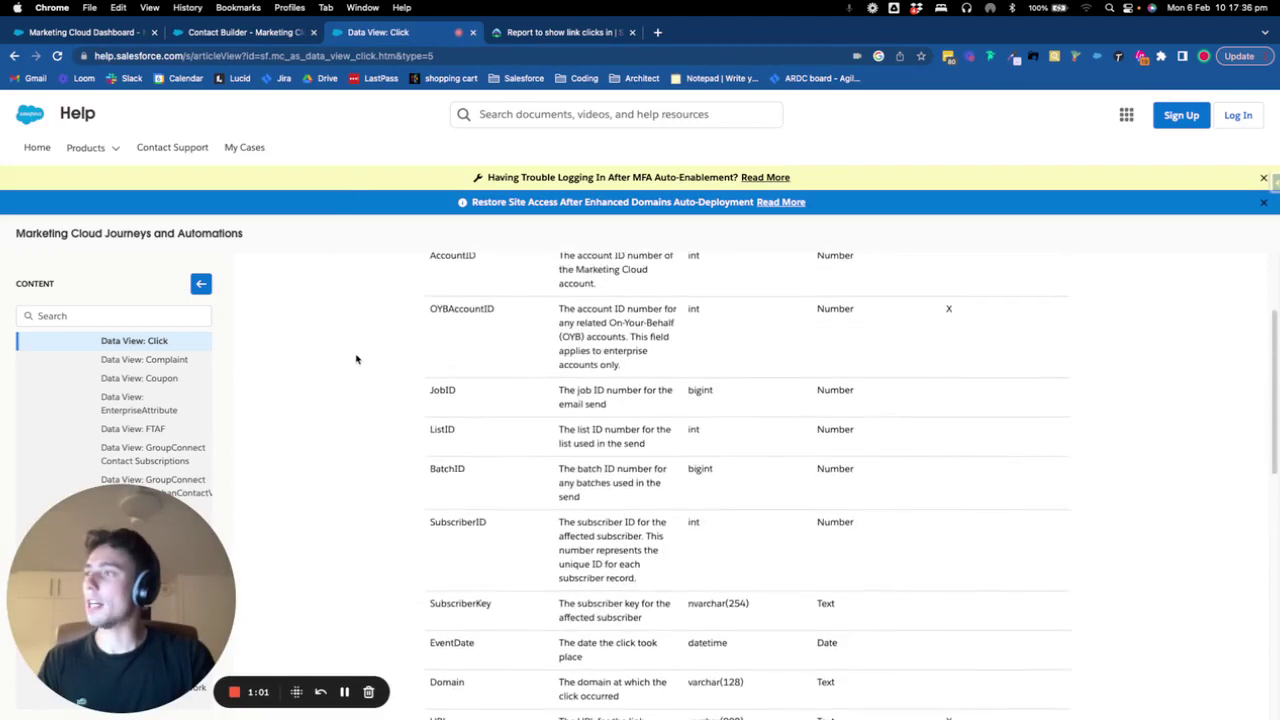
scroll(355, 359, down, 2)
scroll(355, 359, up, 2)
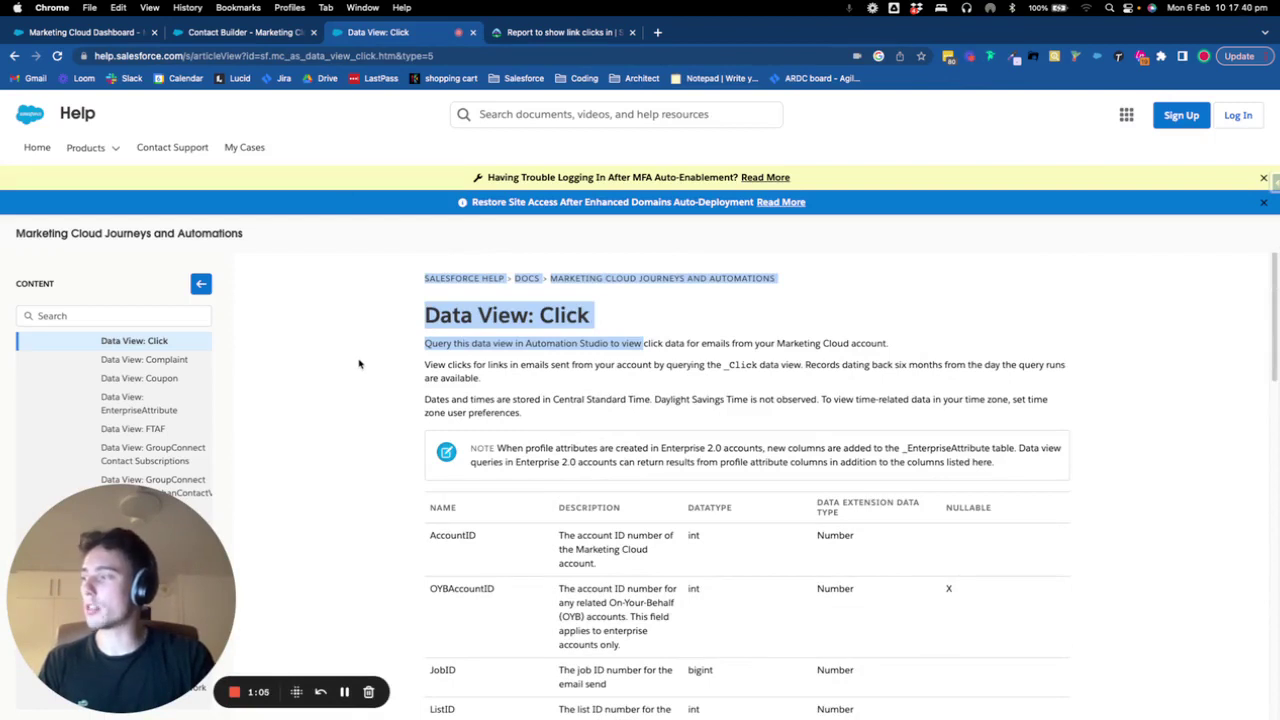
scroll(359, 364, down, 1)
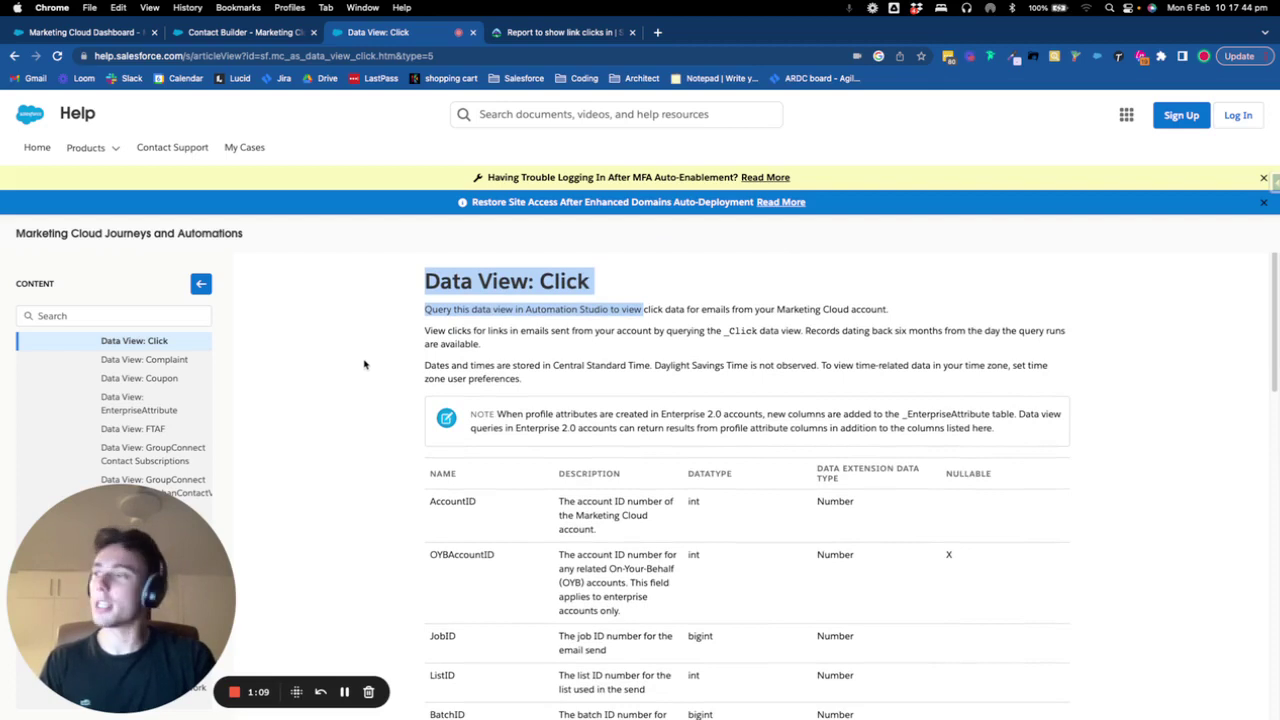
double_click(452, 501)
key(super+c)
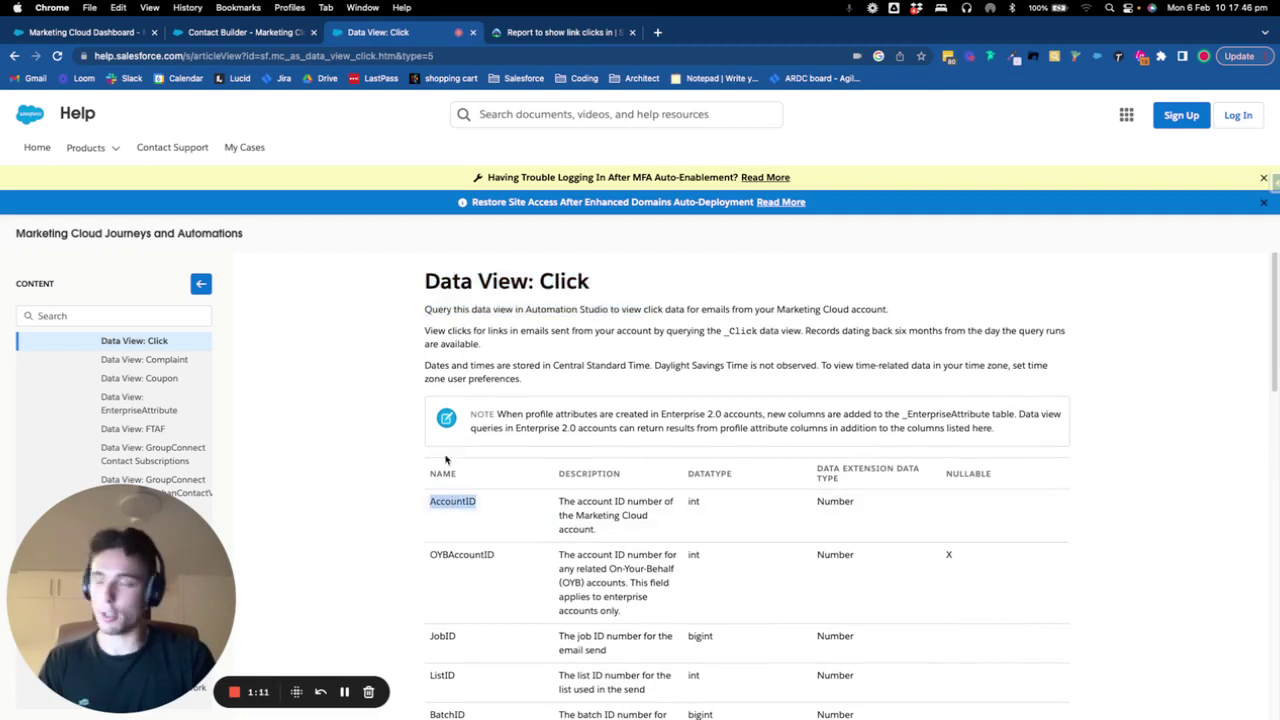
Step: Add AccountID and OYBAccountID as the first two attribute names
click(232, 32)
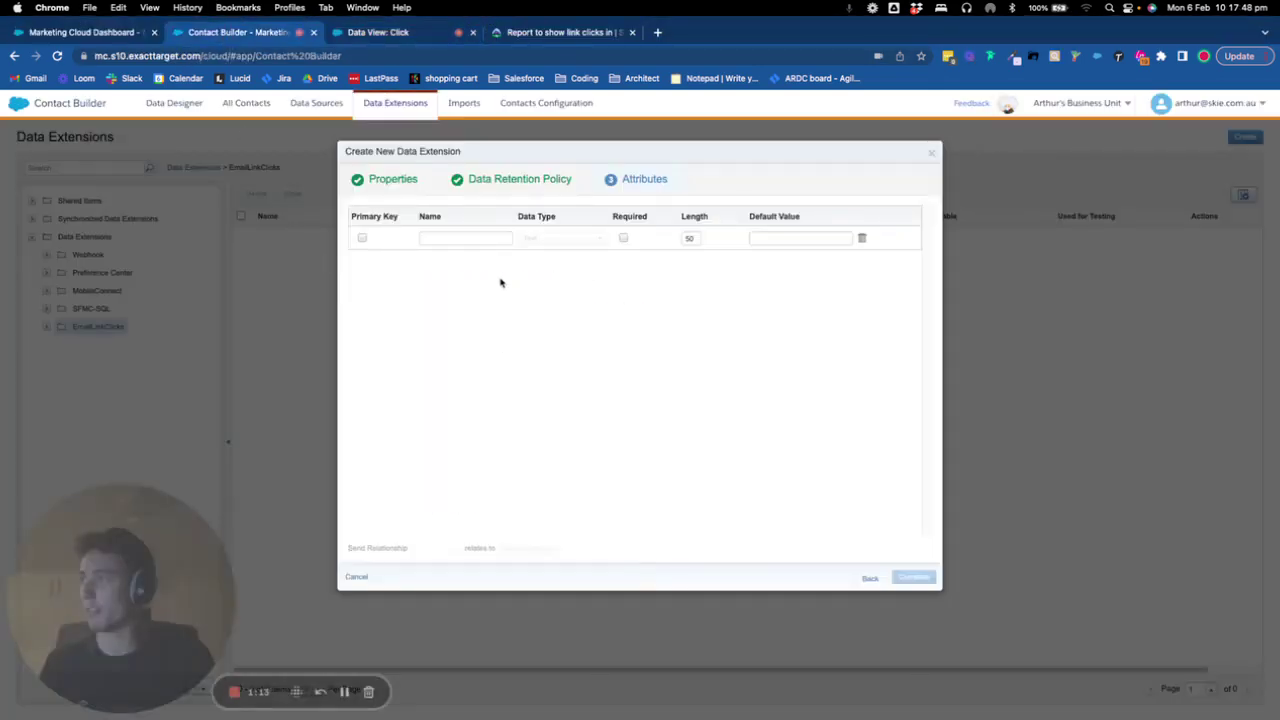
click(484, 238)
key(super+v)
click(378, 32)
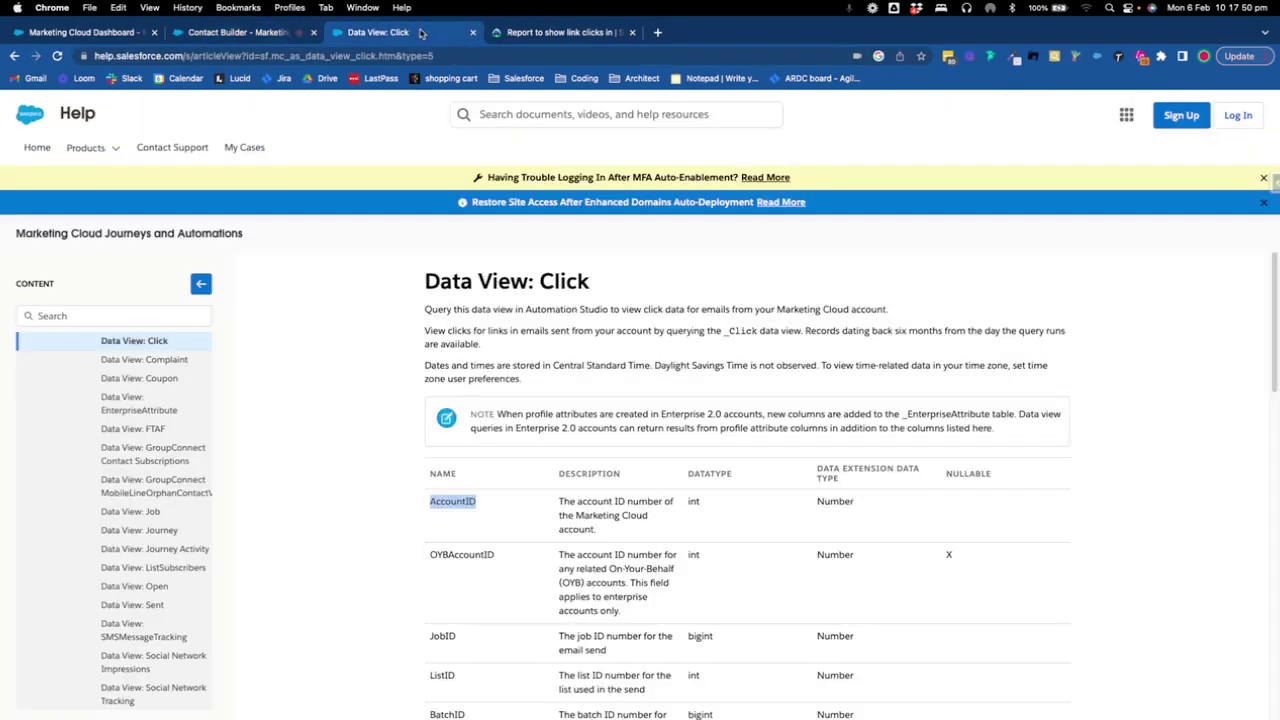
scroll(500, 428, down, 1)
double_click(478, 430)
key(super+c)
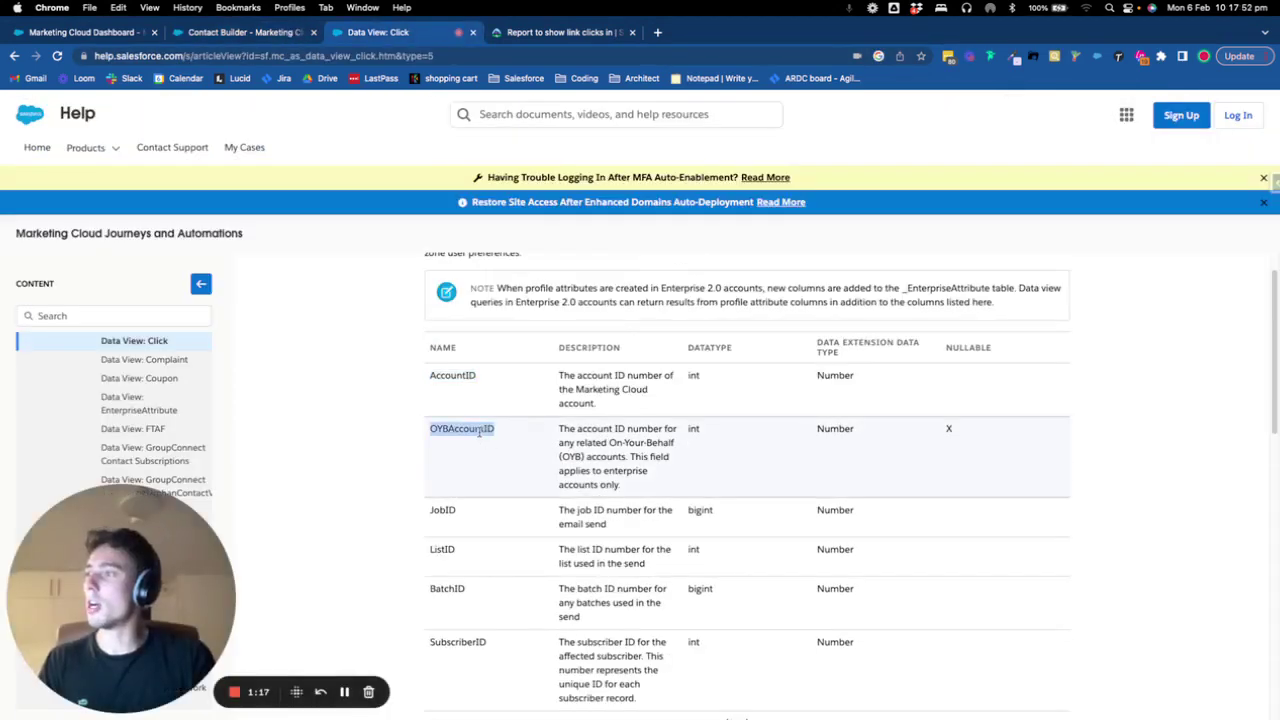
click(232, 32)
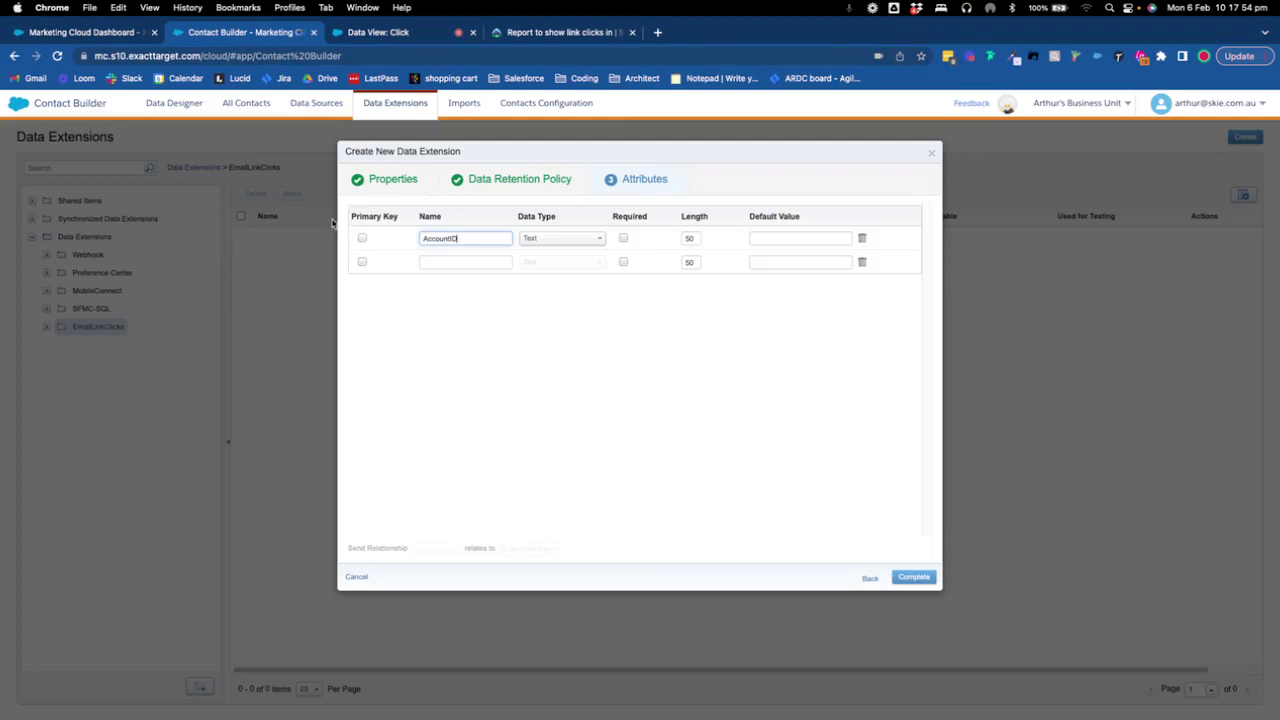
click(421, 261)
key(super+v)
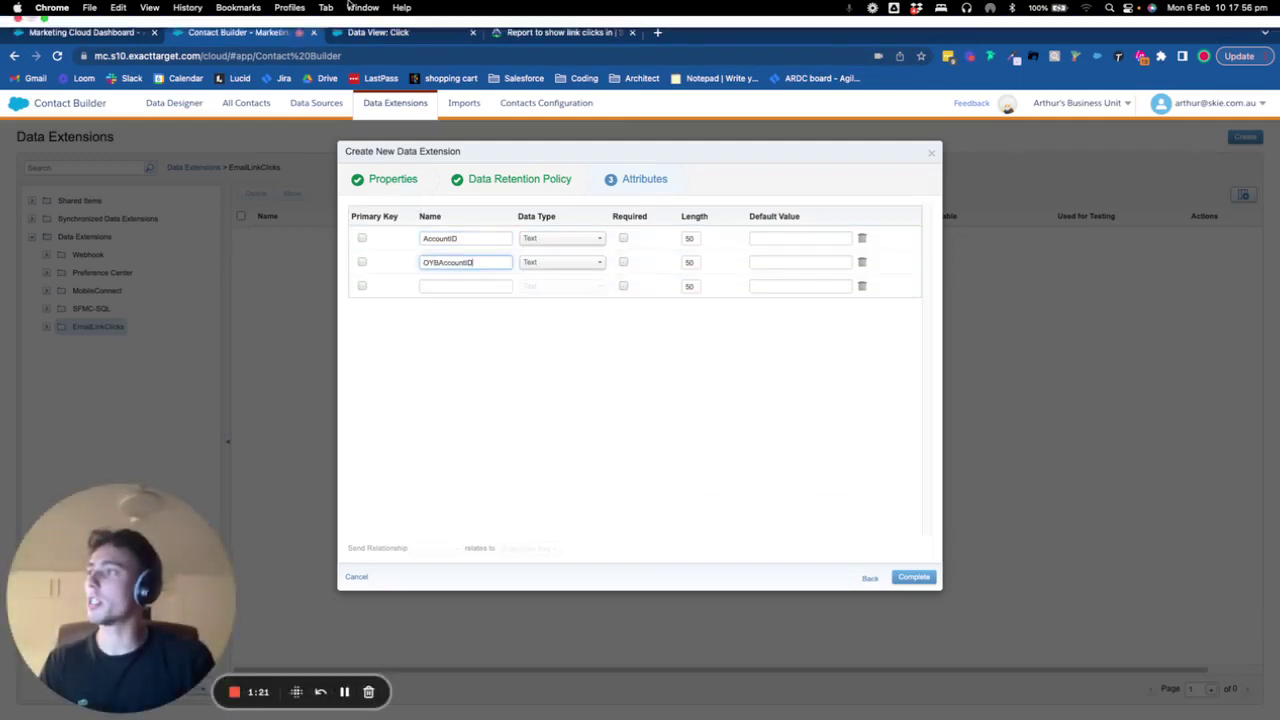
Step: Add JobID and ListID as the third and fourth attributes
click(350, 38)
scroll(398, 356, down, 3)
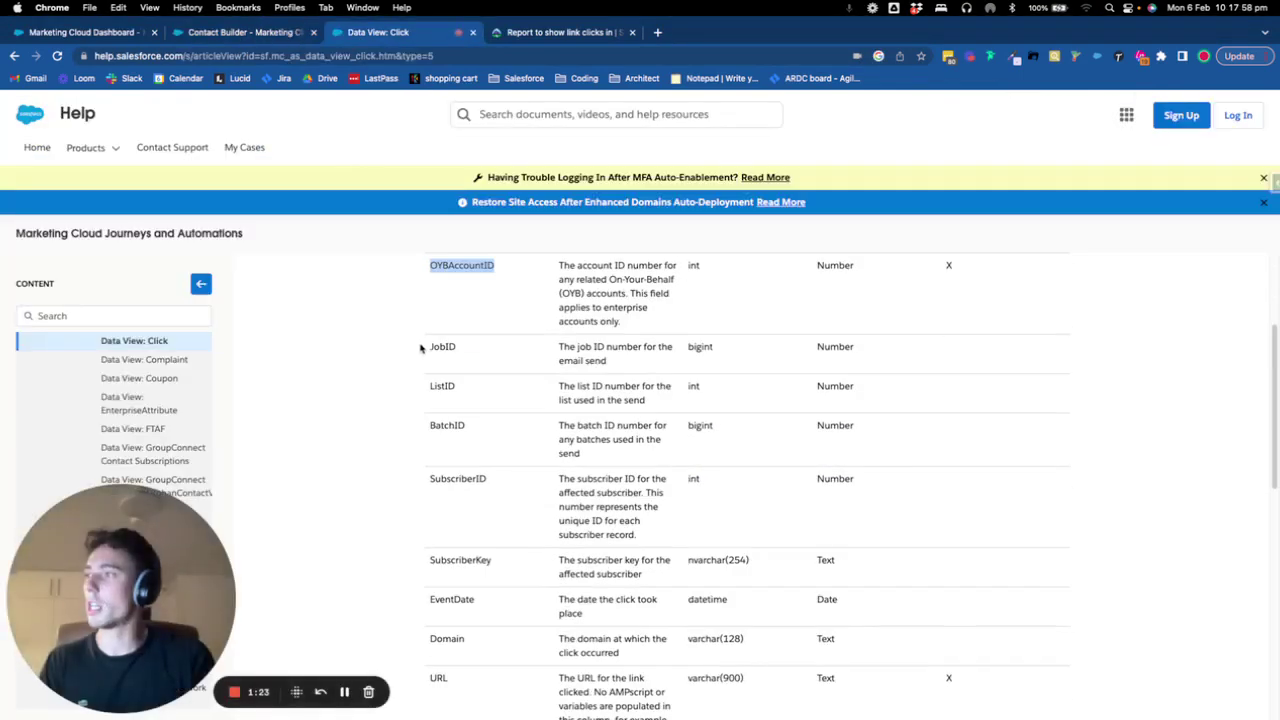
double_click(441, 346)
key(super+c)
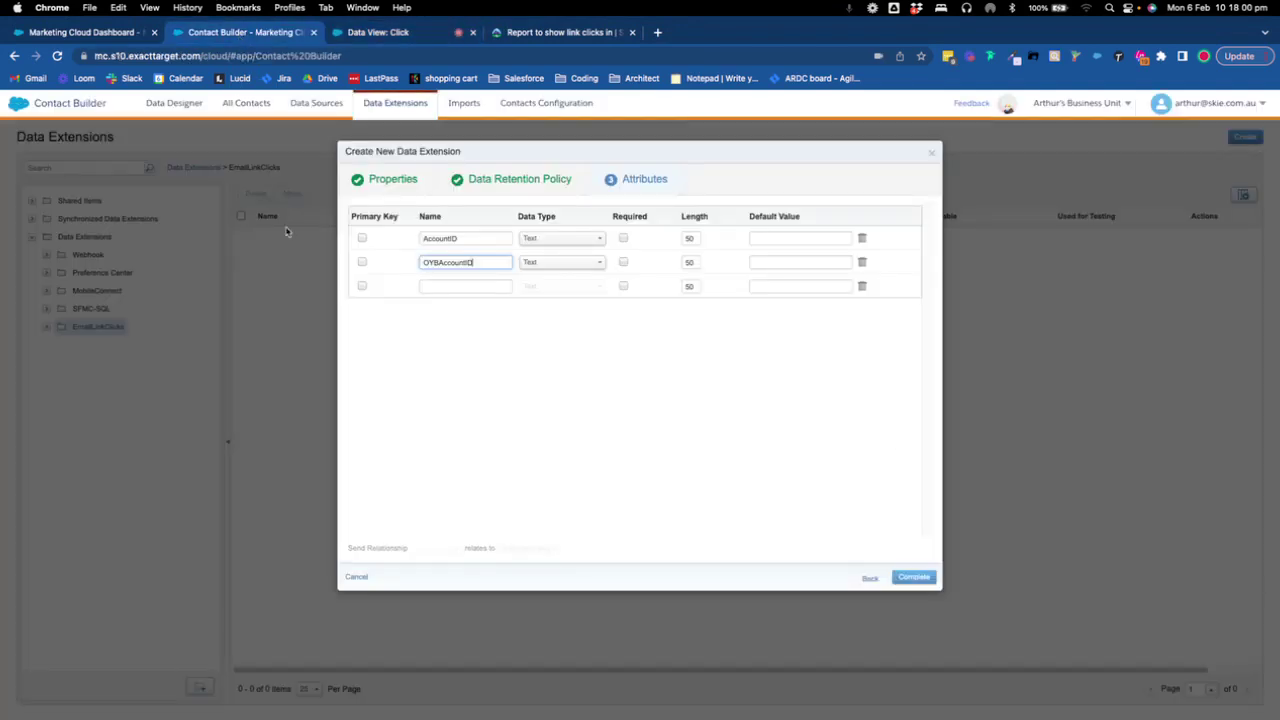
click(243, 38)
click(425, 287)
key(super+v)
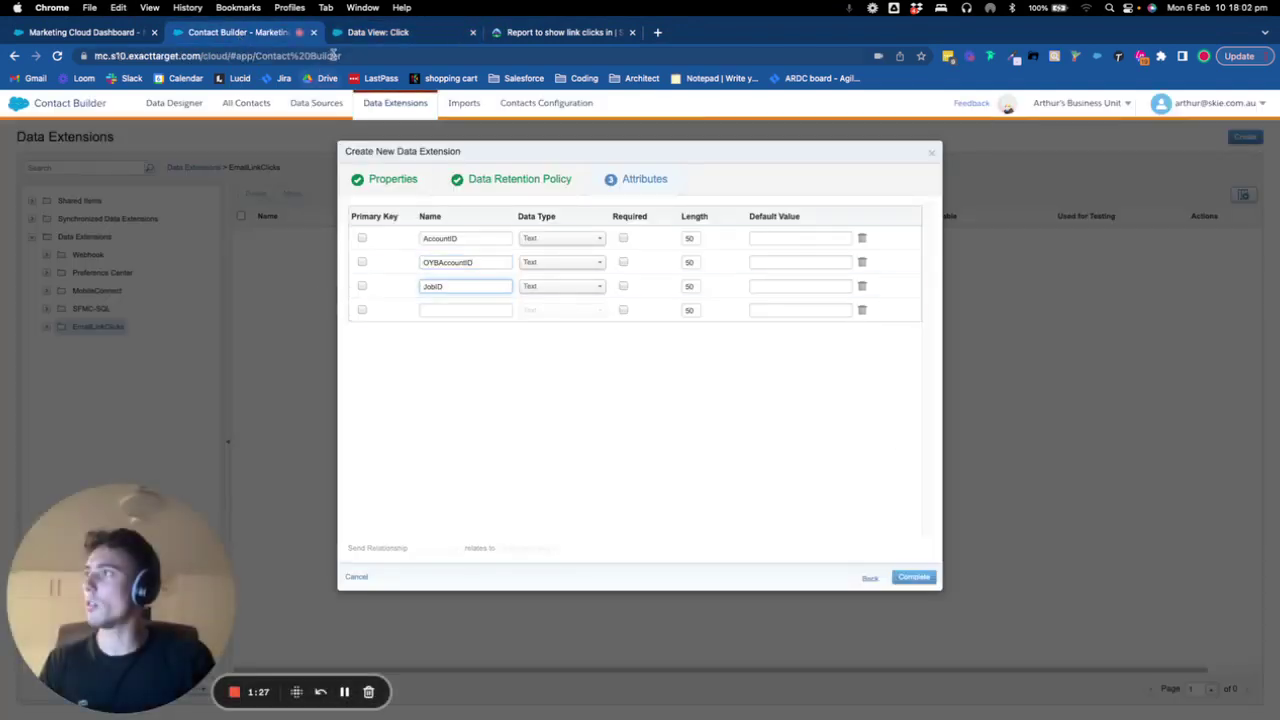
click(350, 36)
scroll(403, 334, down, 1)
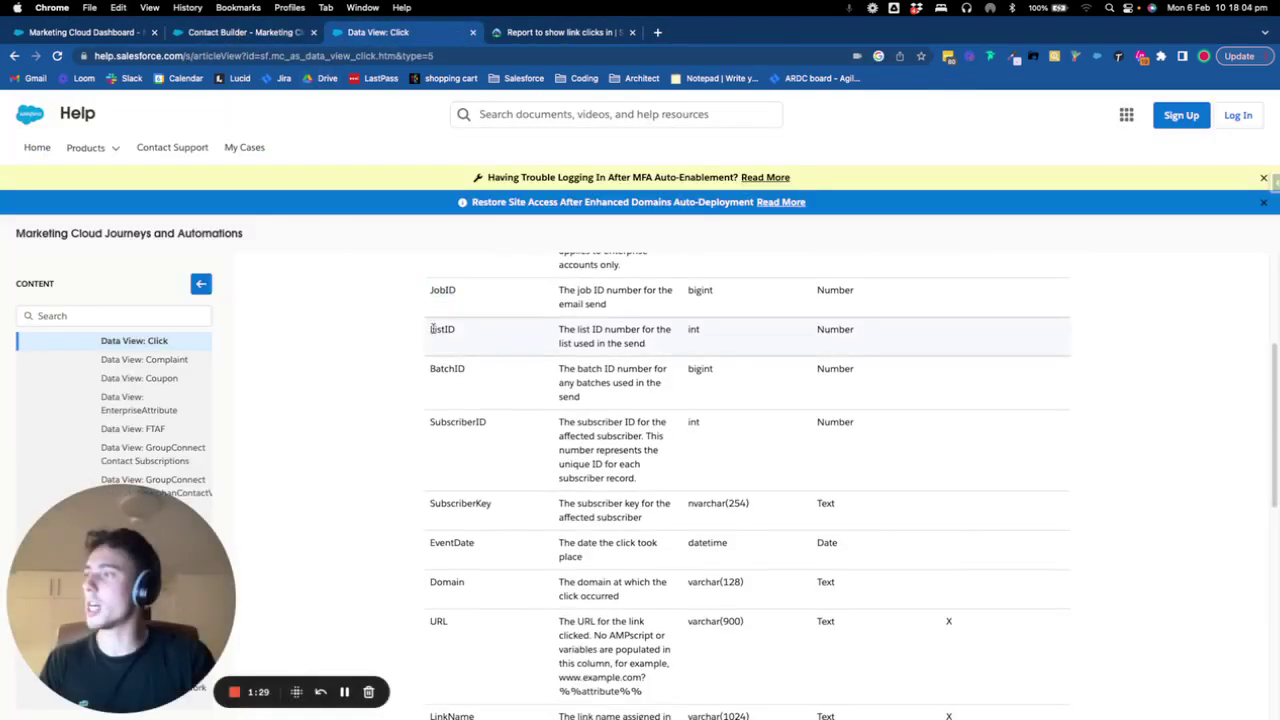
double_click(442, 329)
key(super+c)
click(243, 32)
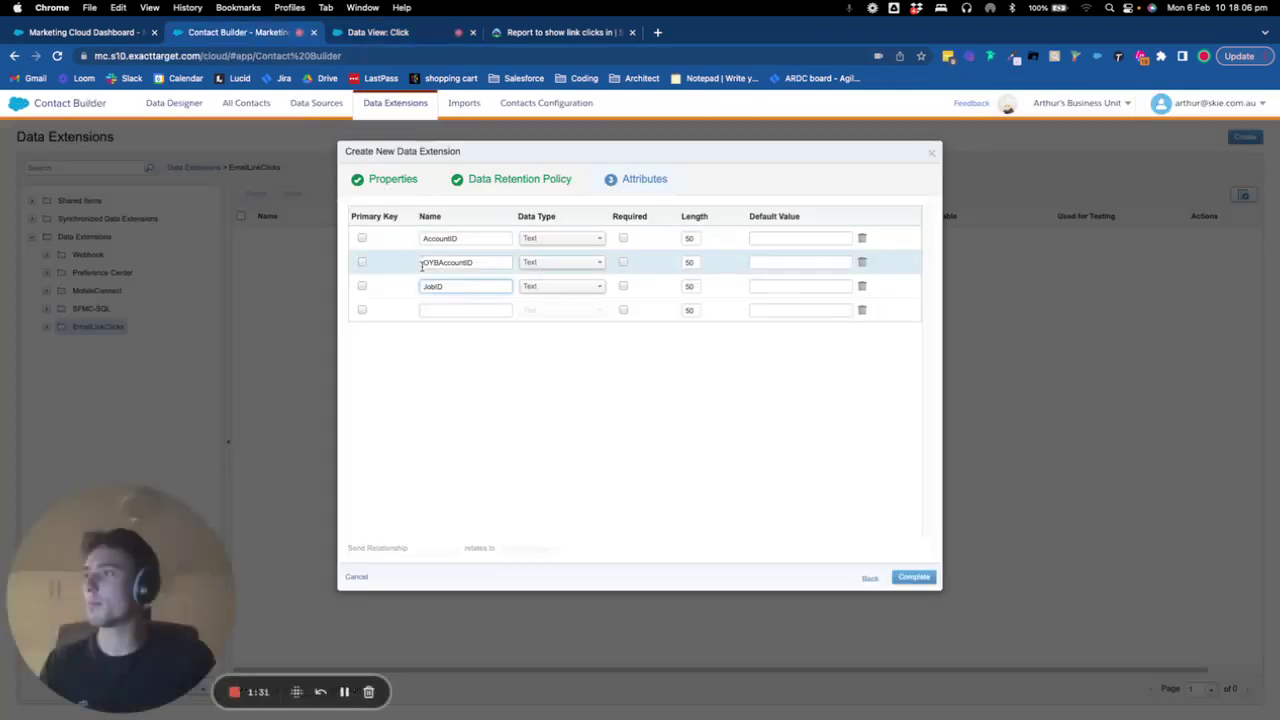
click(437, 308)
key(super+v)
Step: Add BatchID and SubscriberID as the fifth and sixth attributes
click(365, 34)
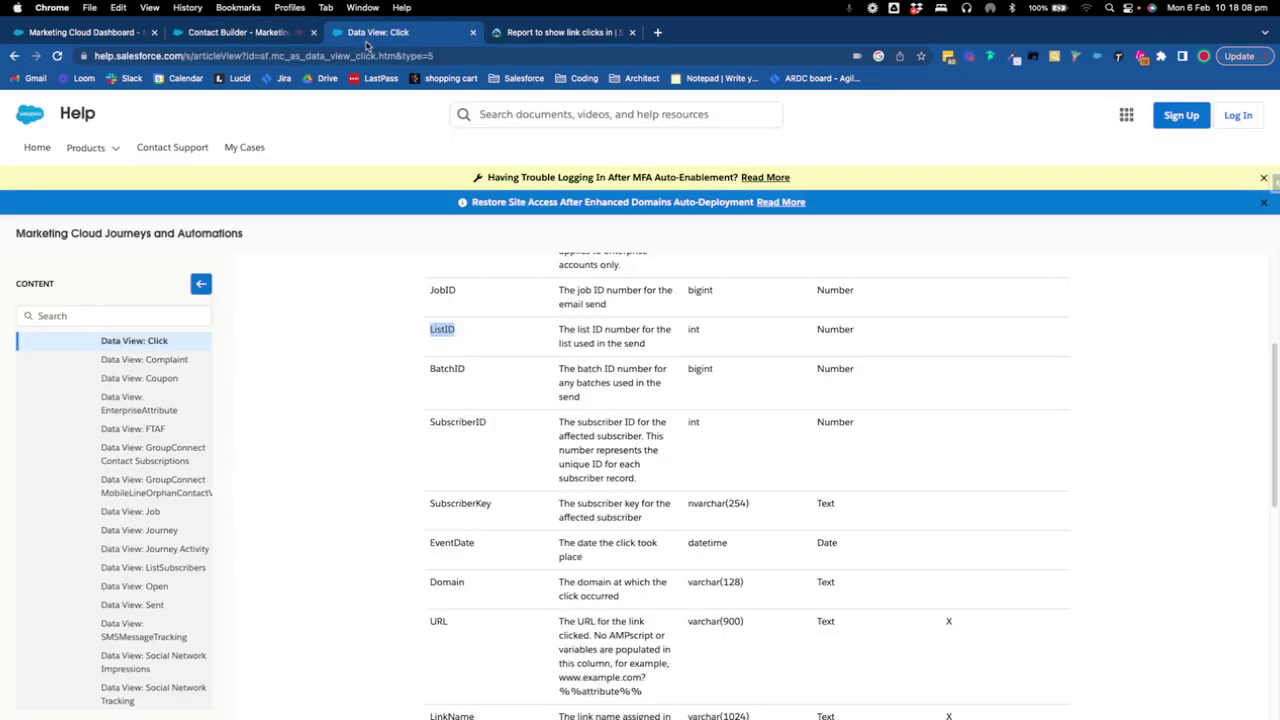
double_click(446, 369)
key(super+c)
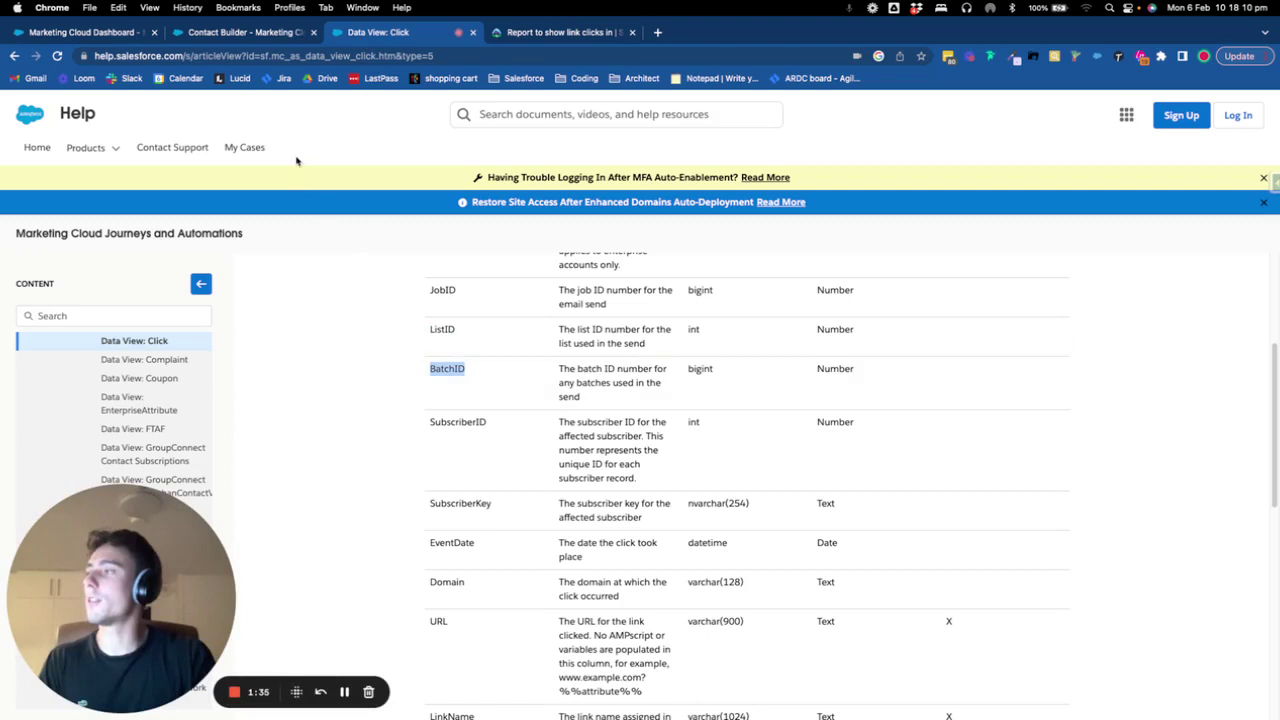
click(272, 34)
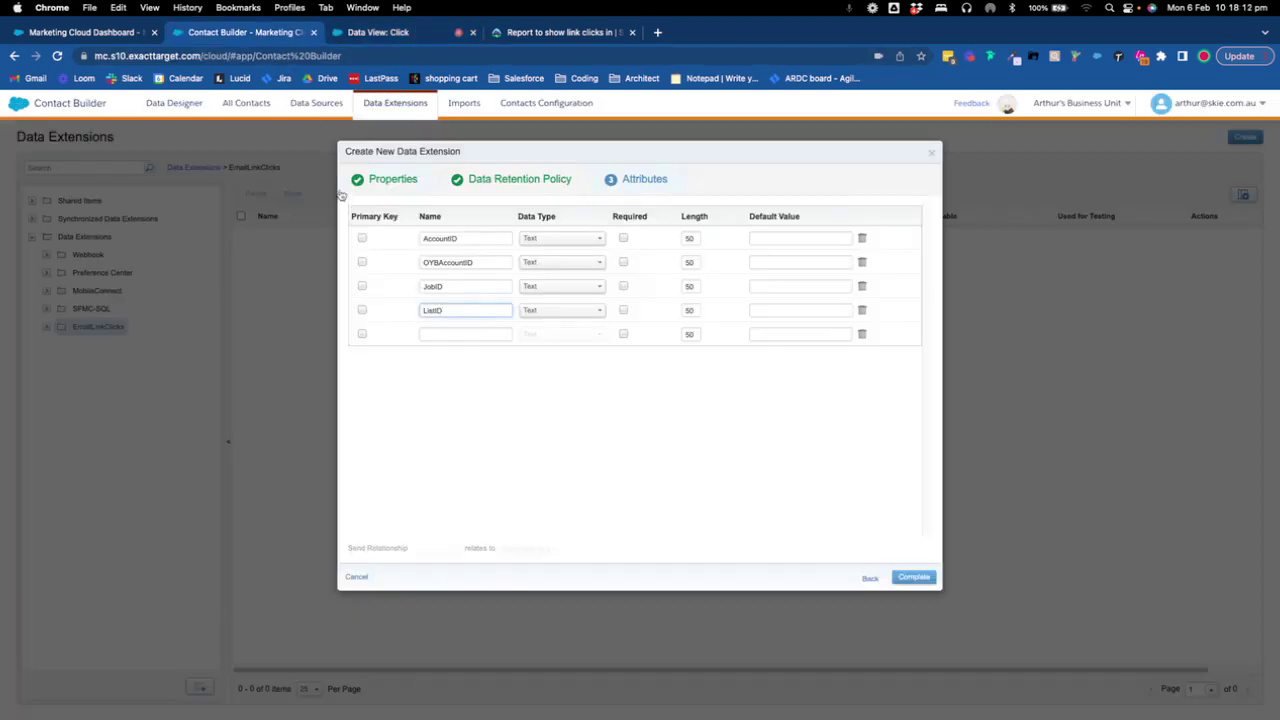
click(451, 336)
key(super+v)
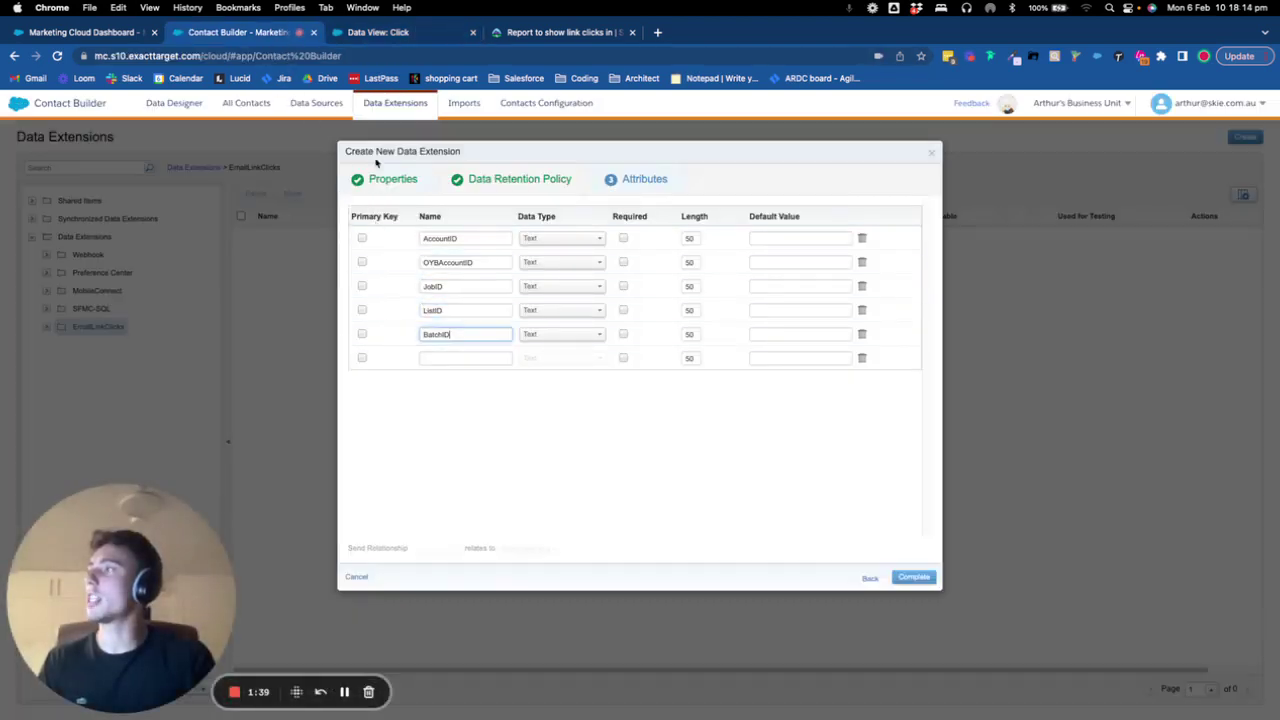
click(383, 40)
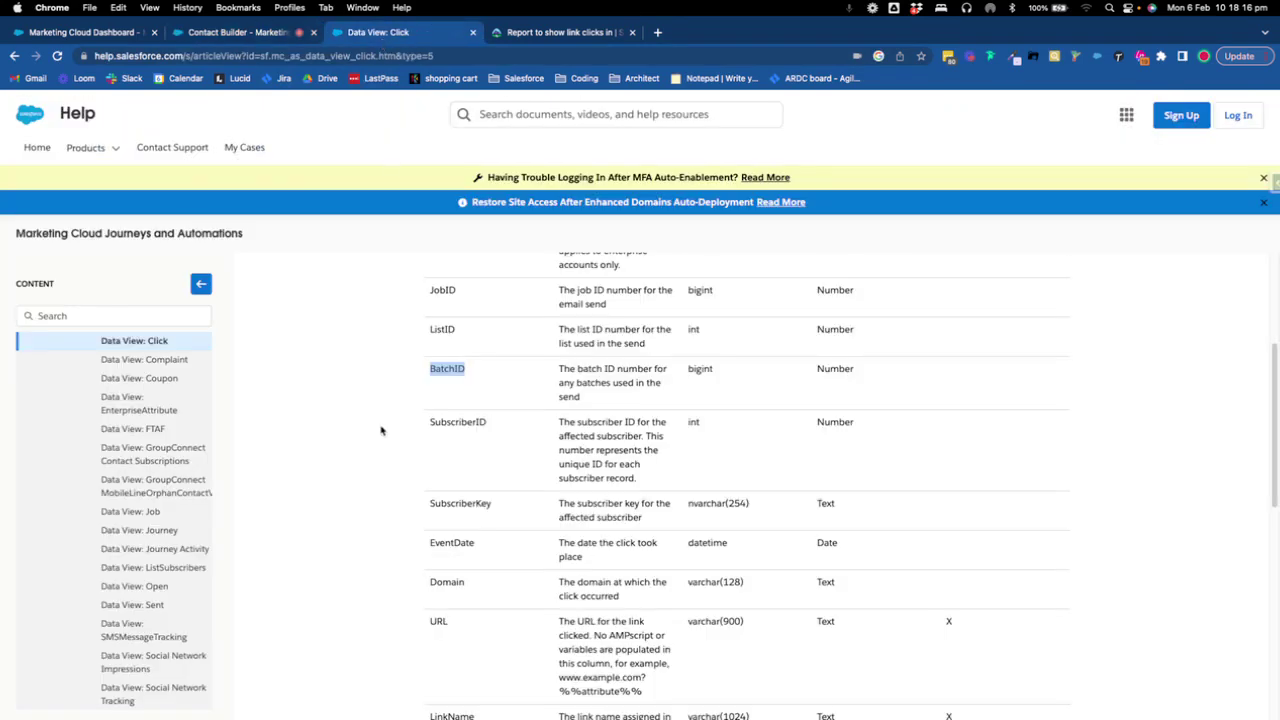
scroll(400, 420, down, 1)
double_click(440, 398)
key(super+c)
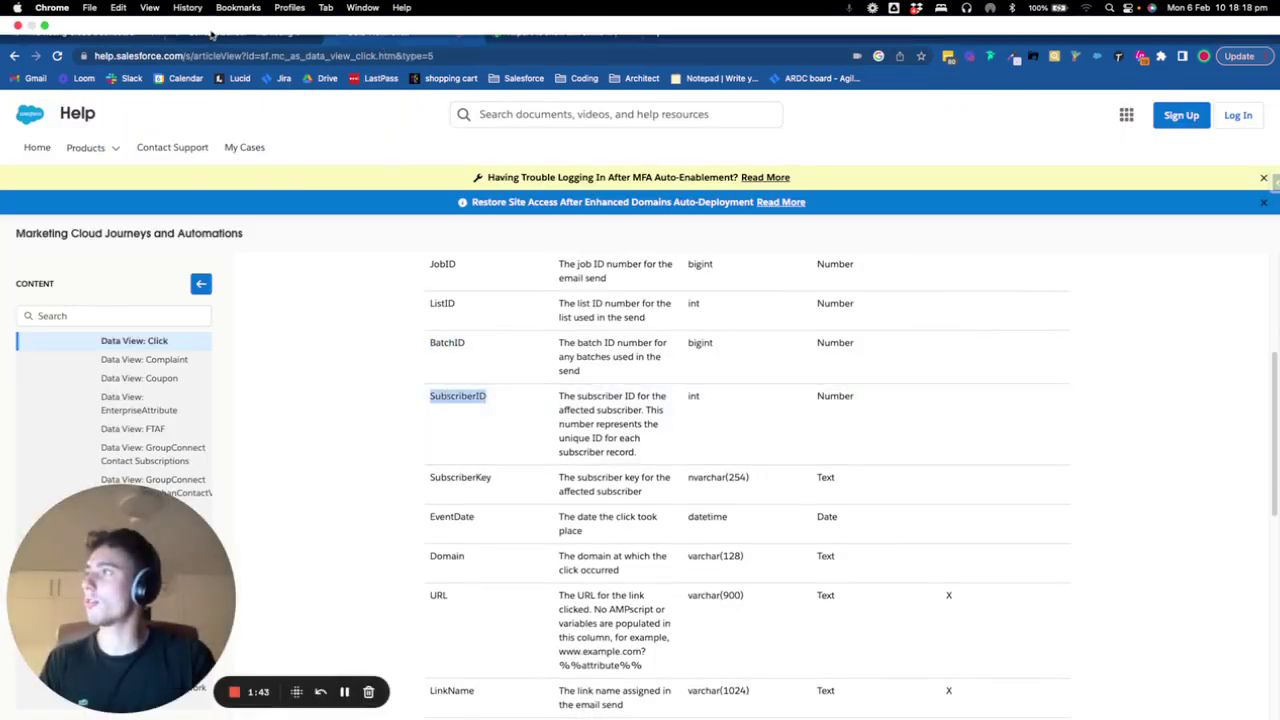
click(212, 33)
click(428, 358)
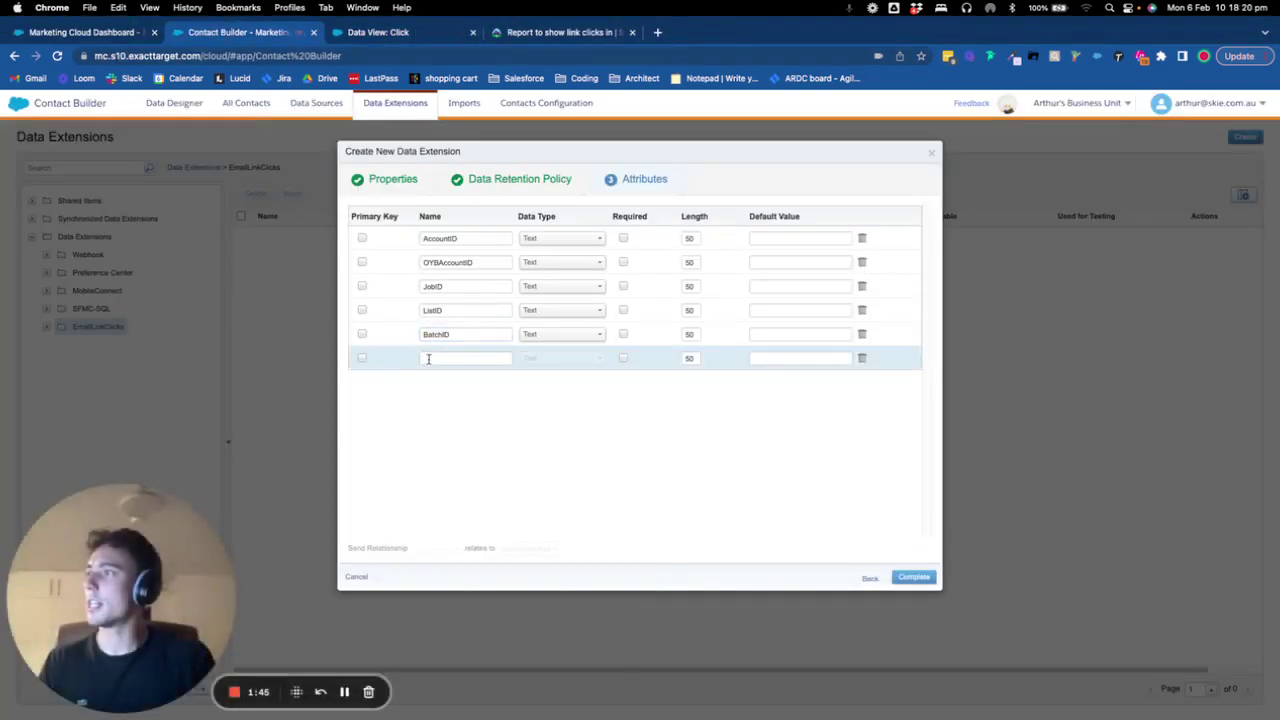
key(super+v)
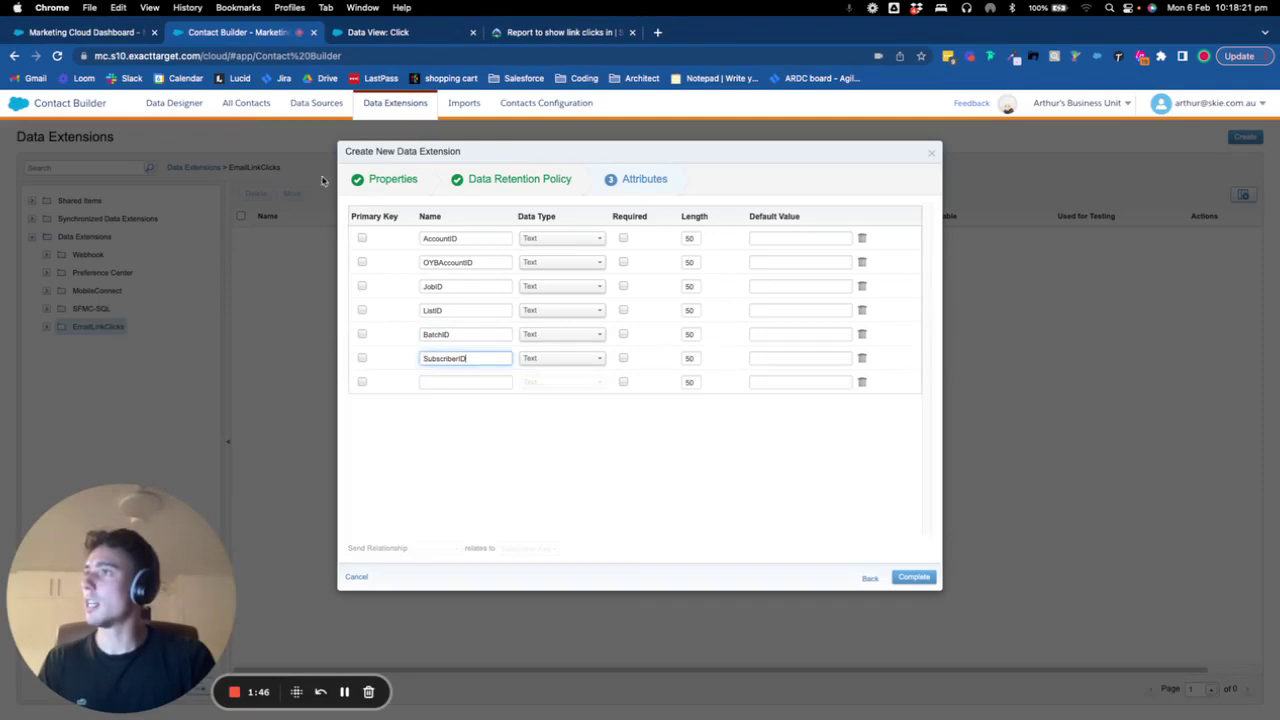
Step: Add SubscriberKey and EventDate as the seventh and eighth attributes
click(372, 33)
scroll(485, 683, down, 5)
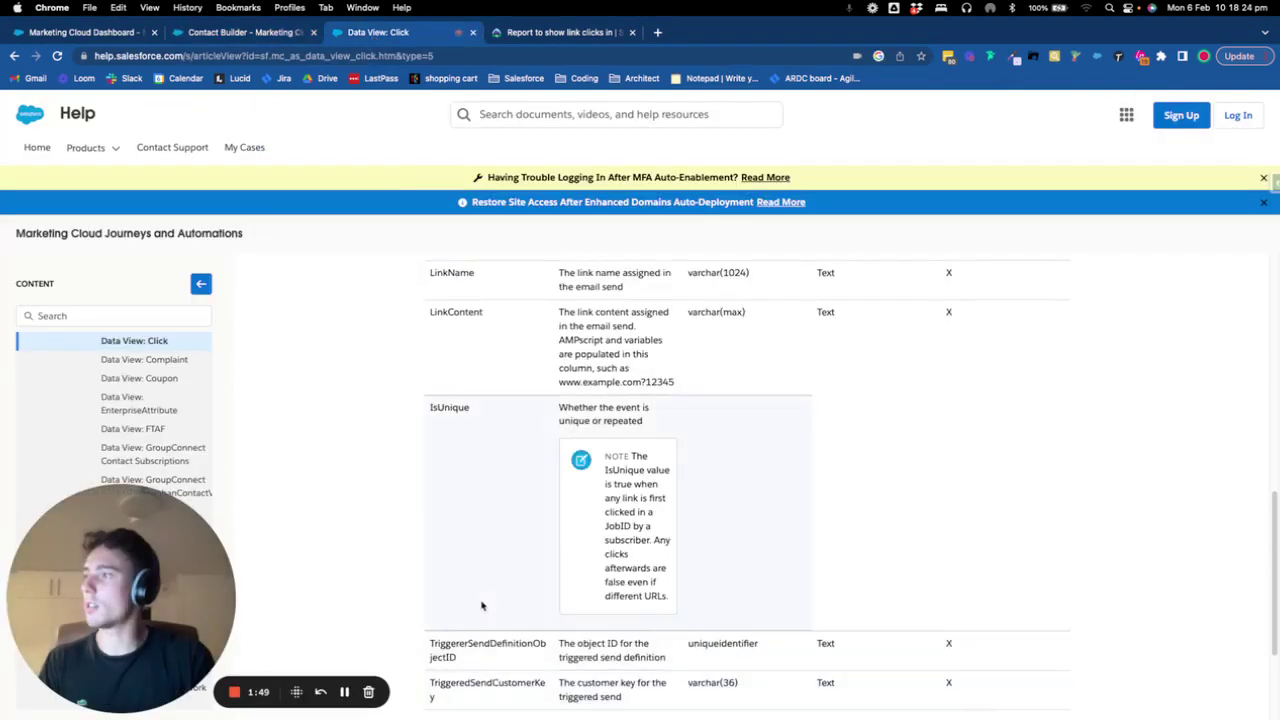
scroll(480, 606, up, 5)
scroll(475, 487, up, 2)
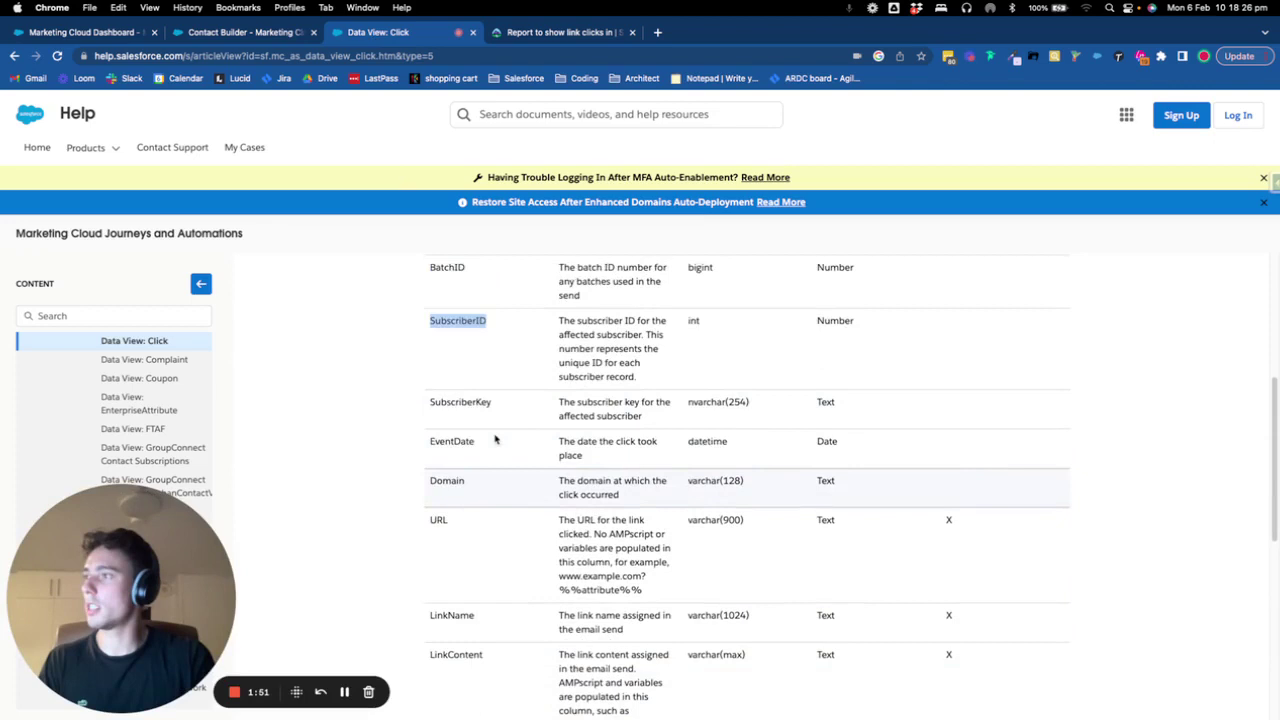
double_click(484, 403)
key(super+c)
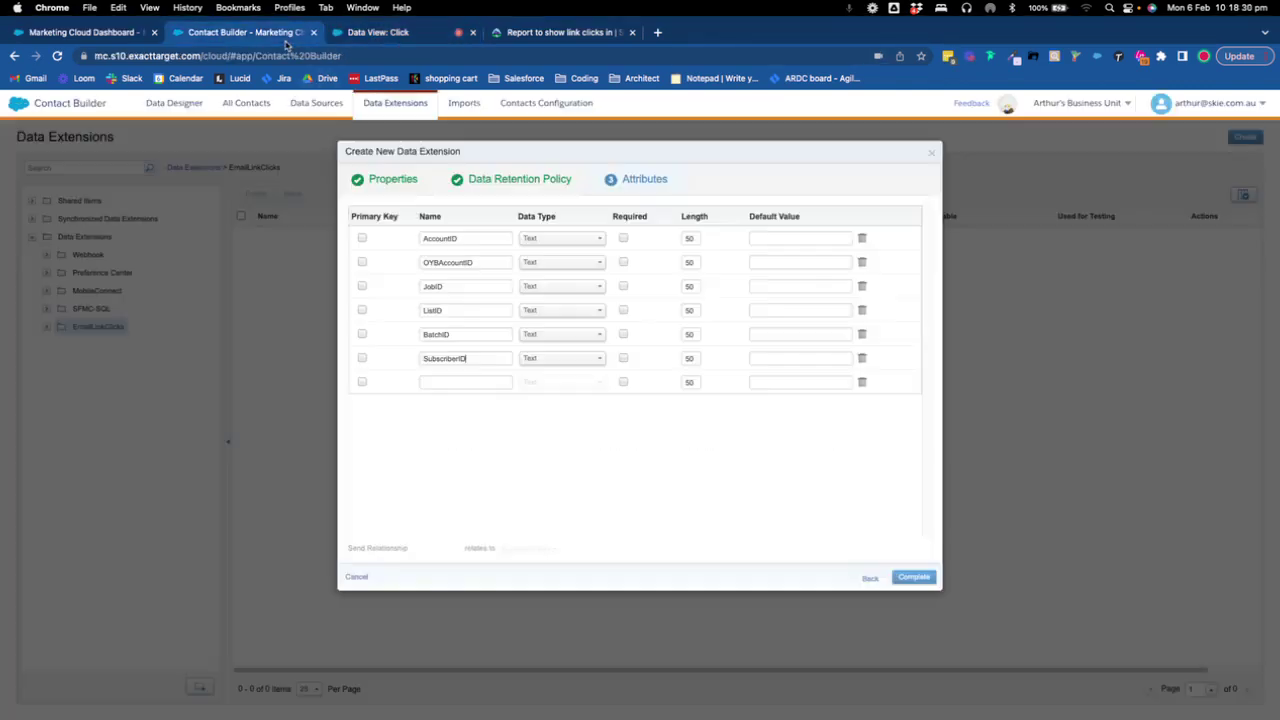
click(268, 32)
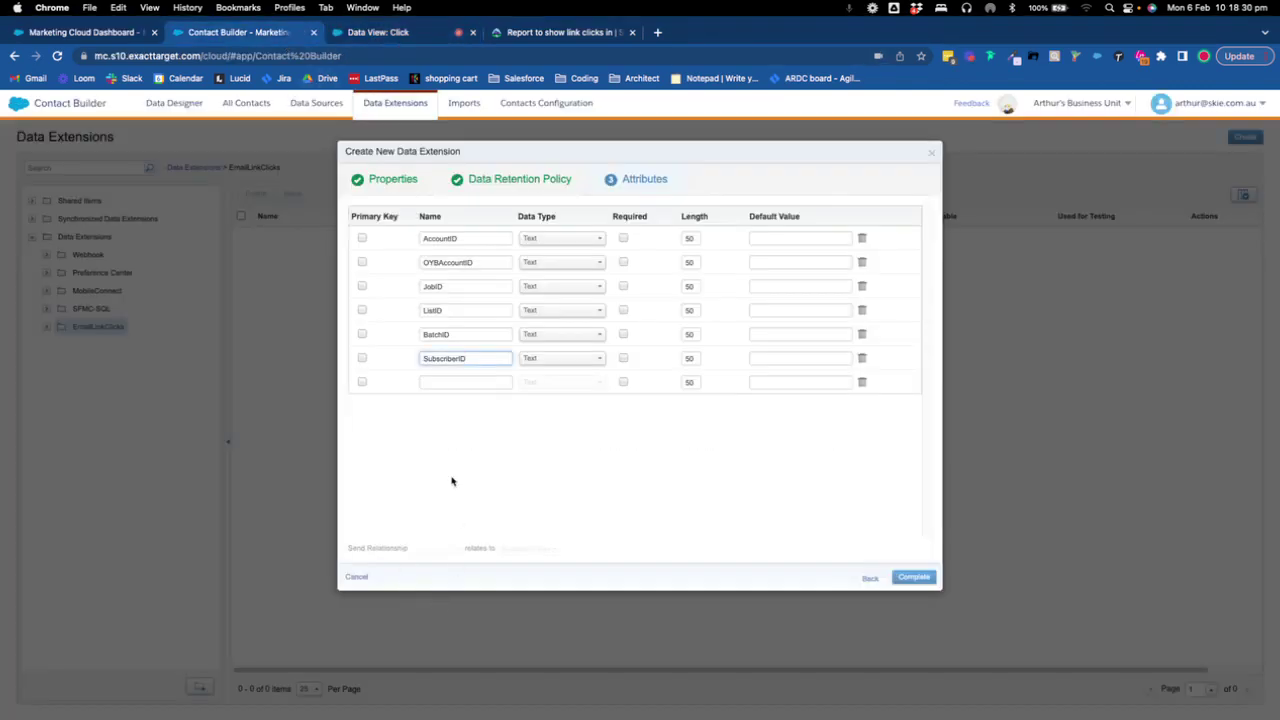
click(433, 383)
key(super+v)
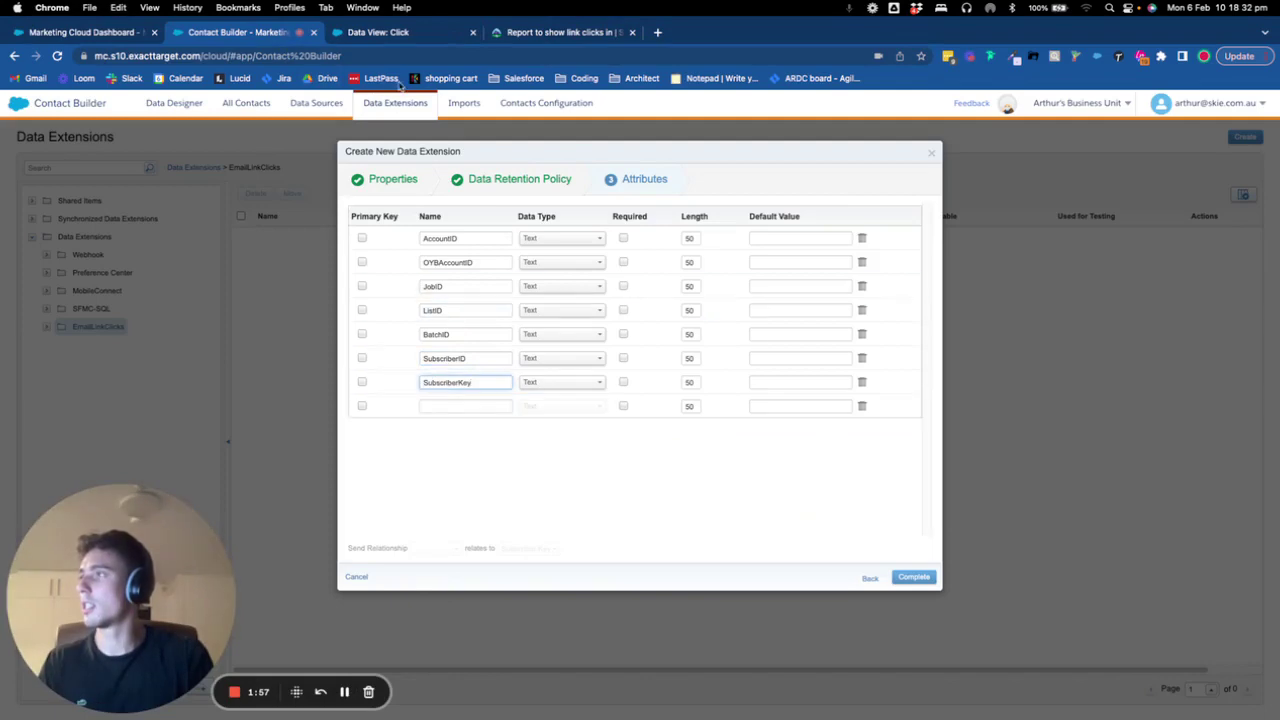
click(385, 32)
scroll(375, 310, down, 2)
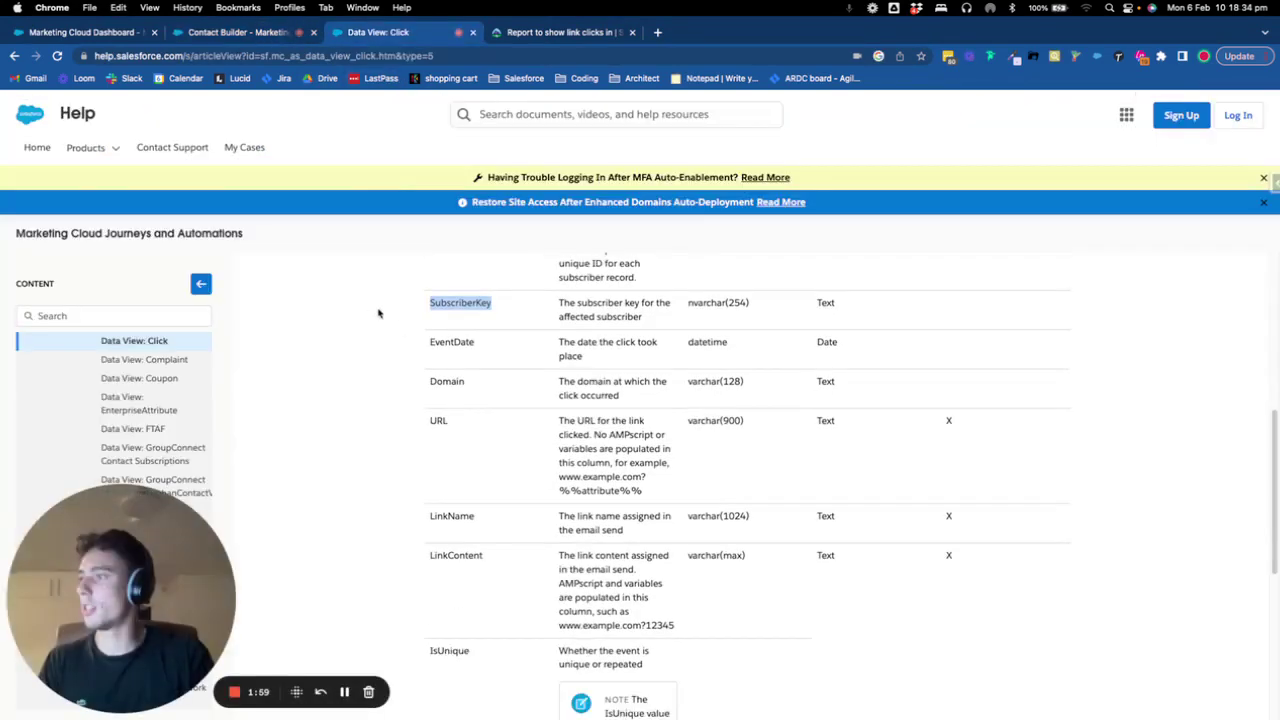
double_click(450, 341)
key(super+c)
click(200, 34)
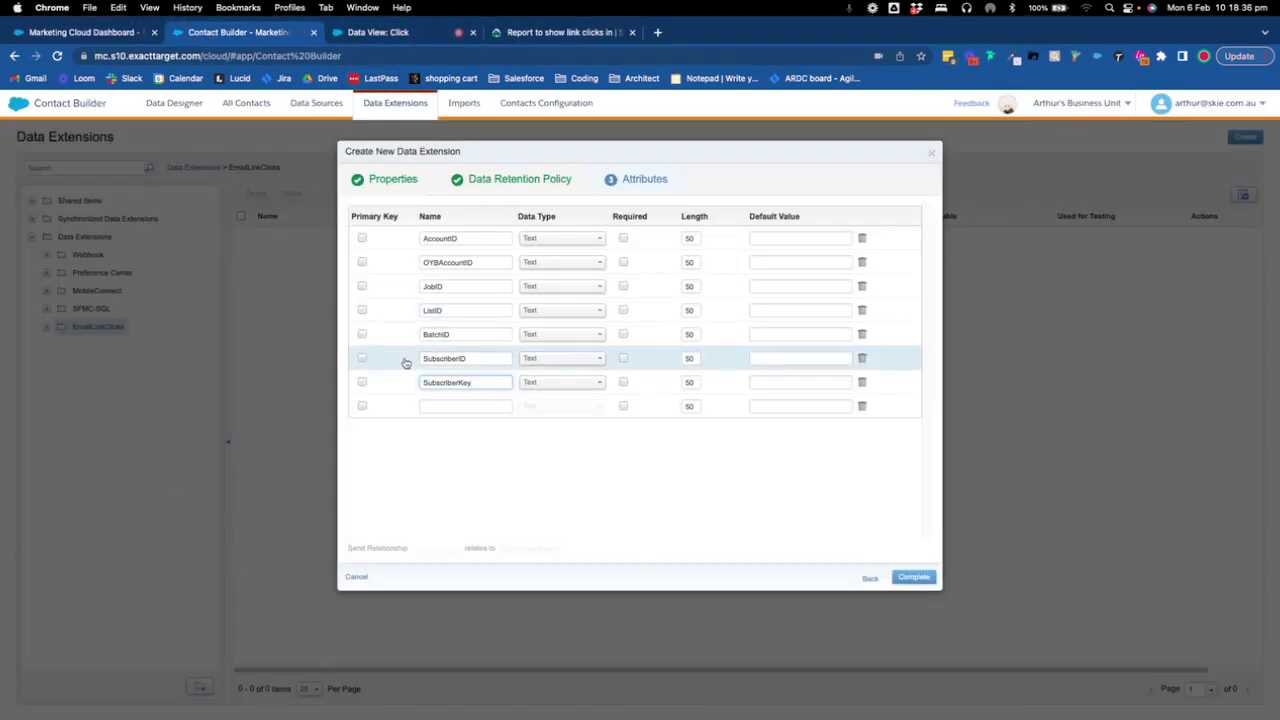
click(433, 404)
key(super+v)
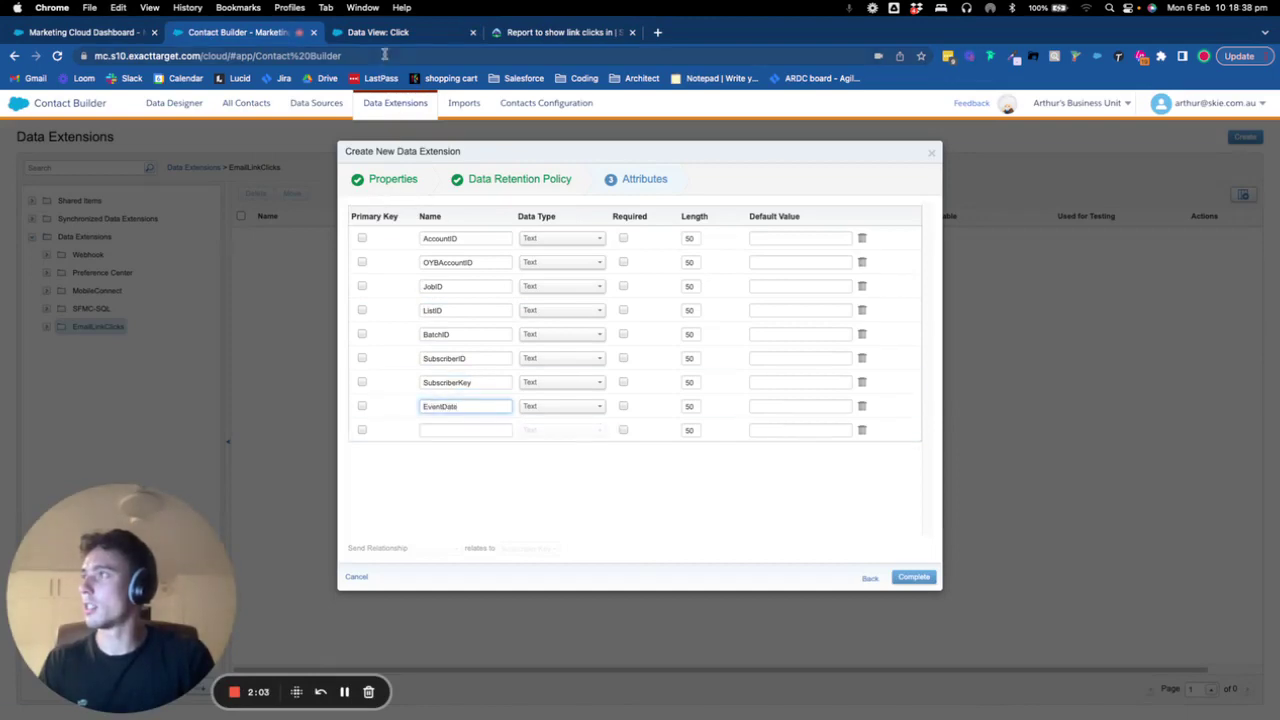
Step: Add Domain and URL as the ninth and tenth attributes
click(382, 36)
scroll(386, 602, down, 2)
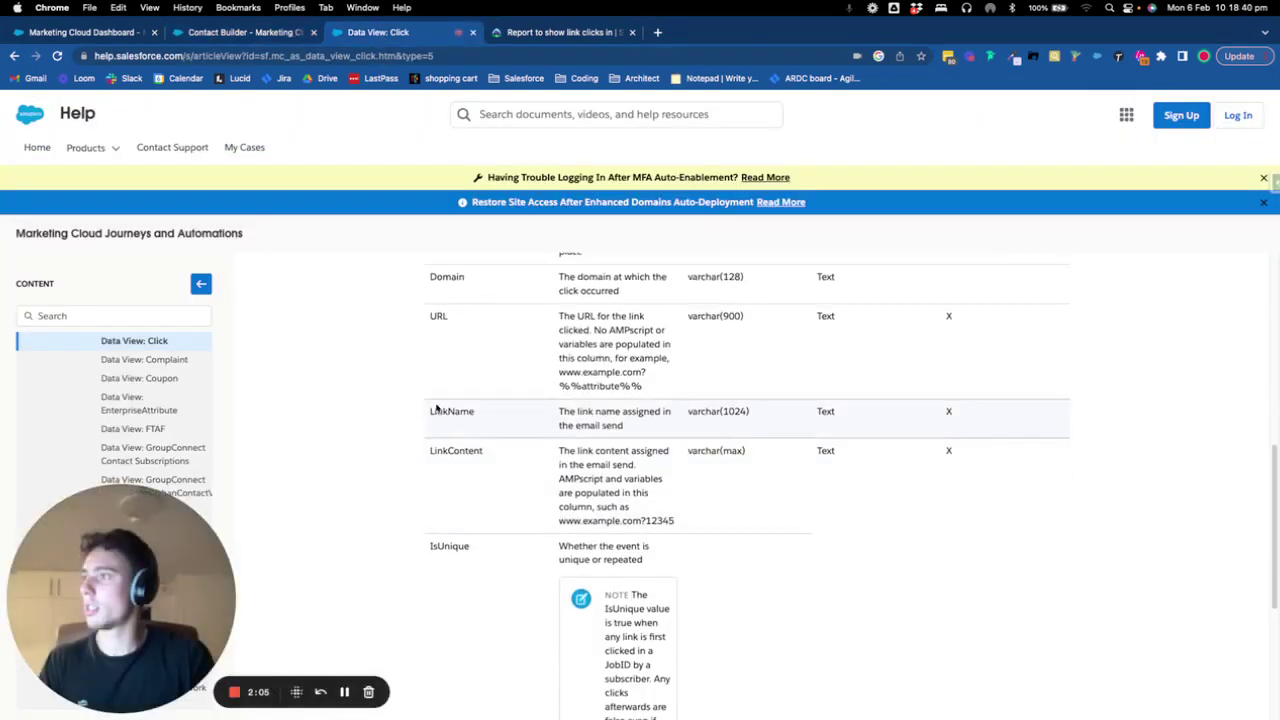
double_click(447, 280)
key(super+c)
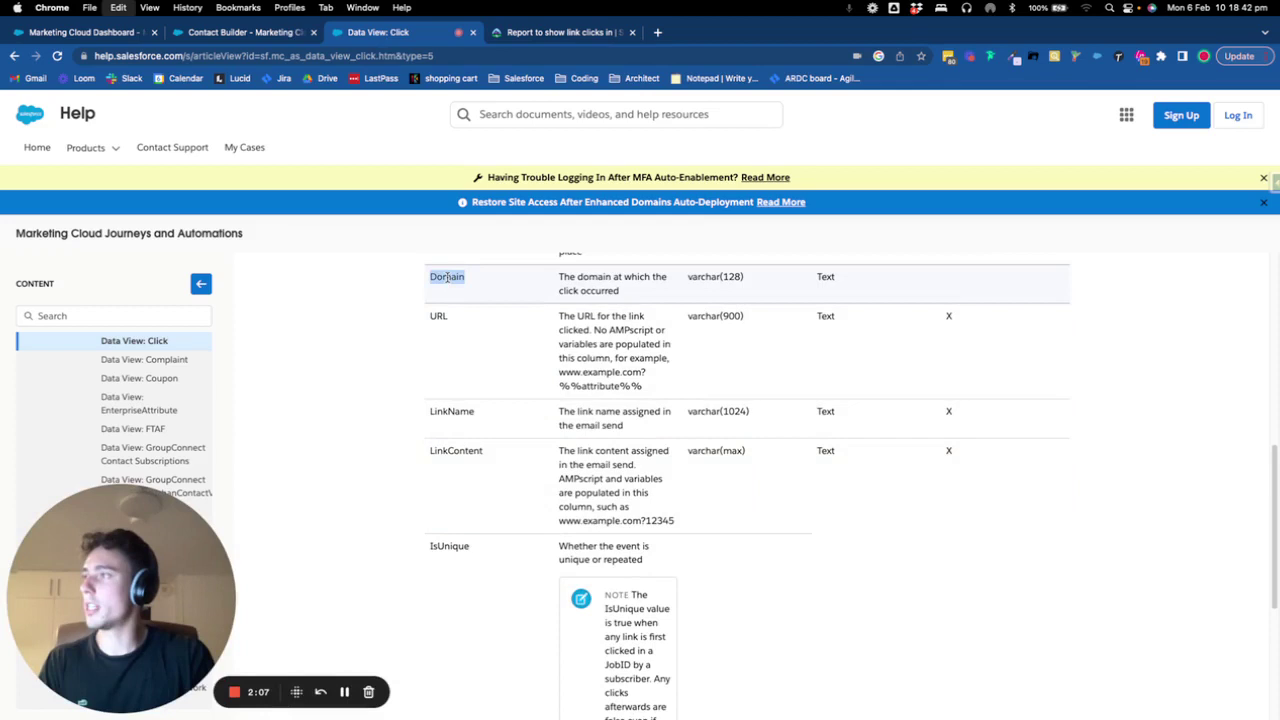
click(263, 36)
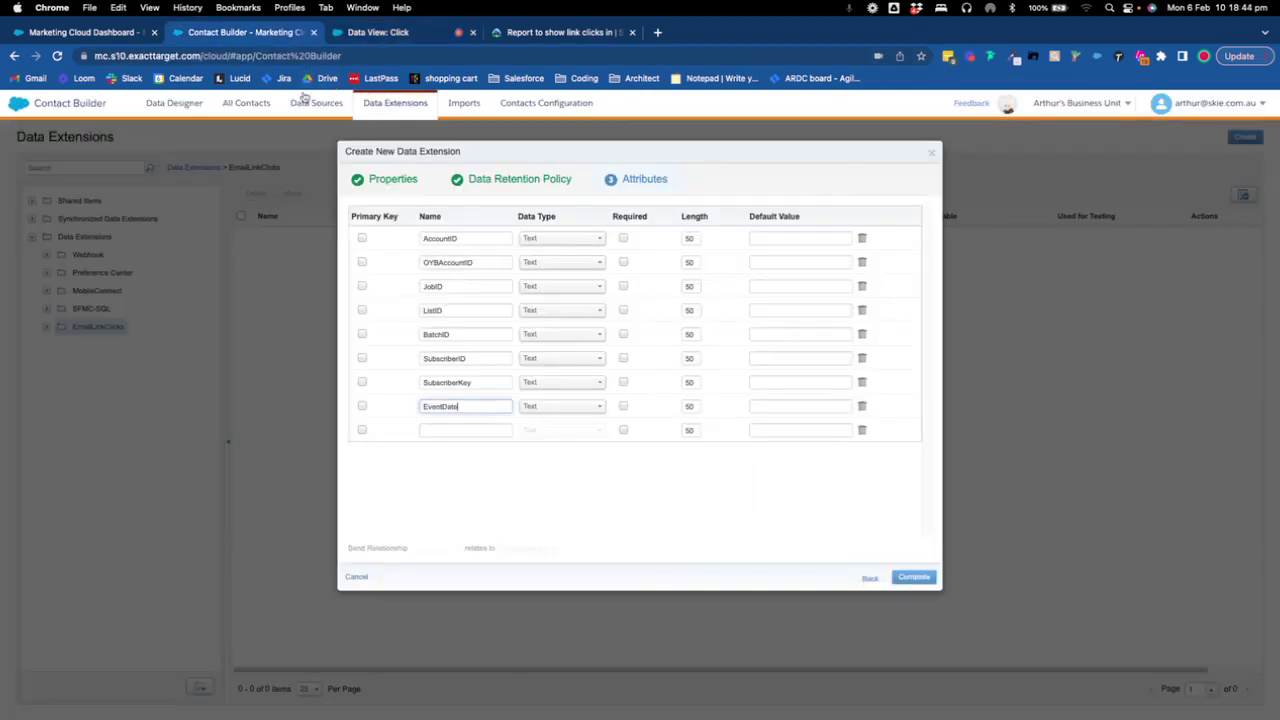
key(super+v)
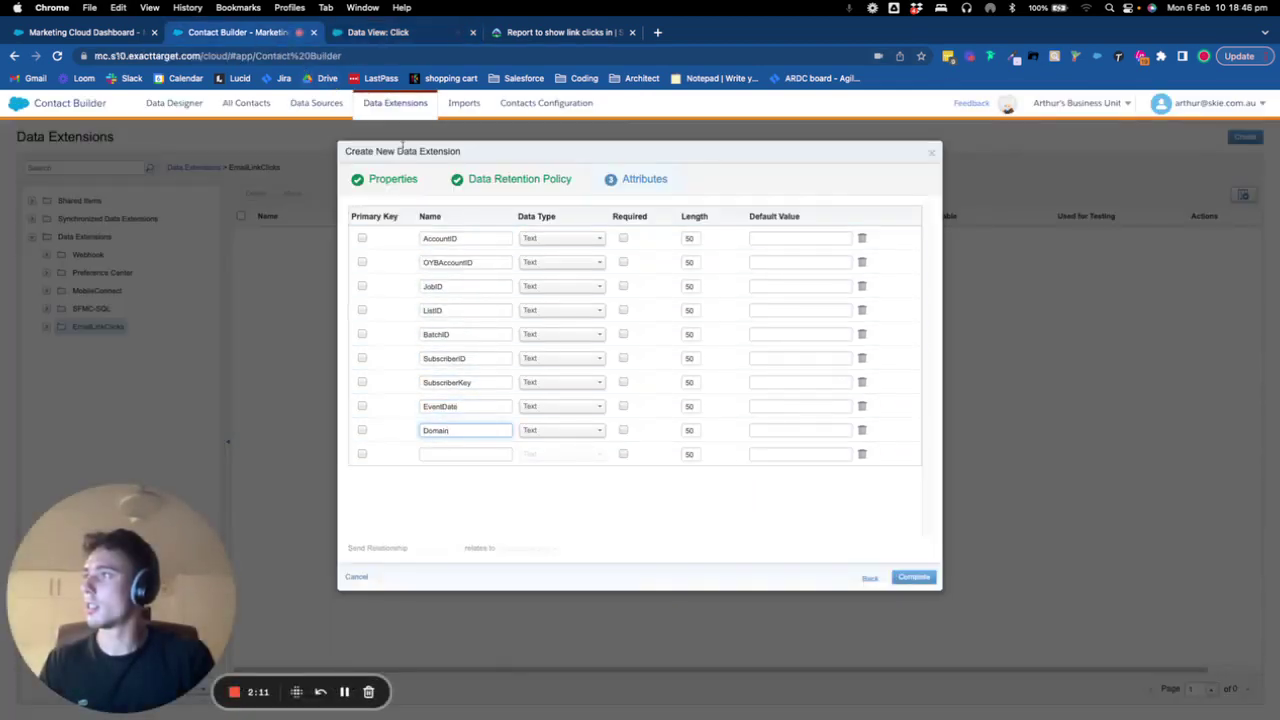
click(390, 36)
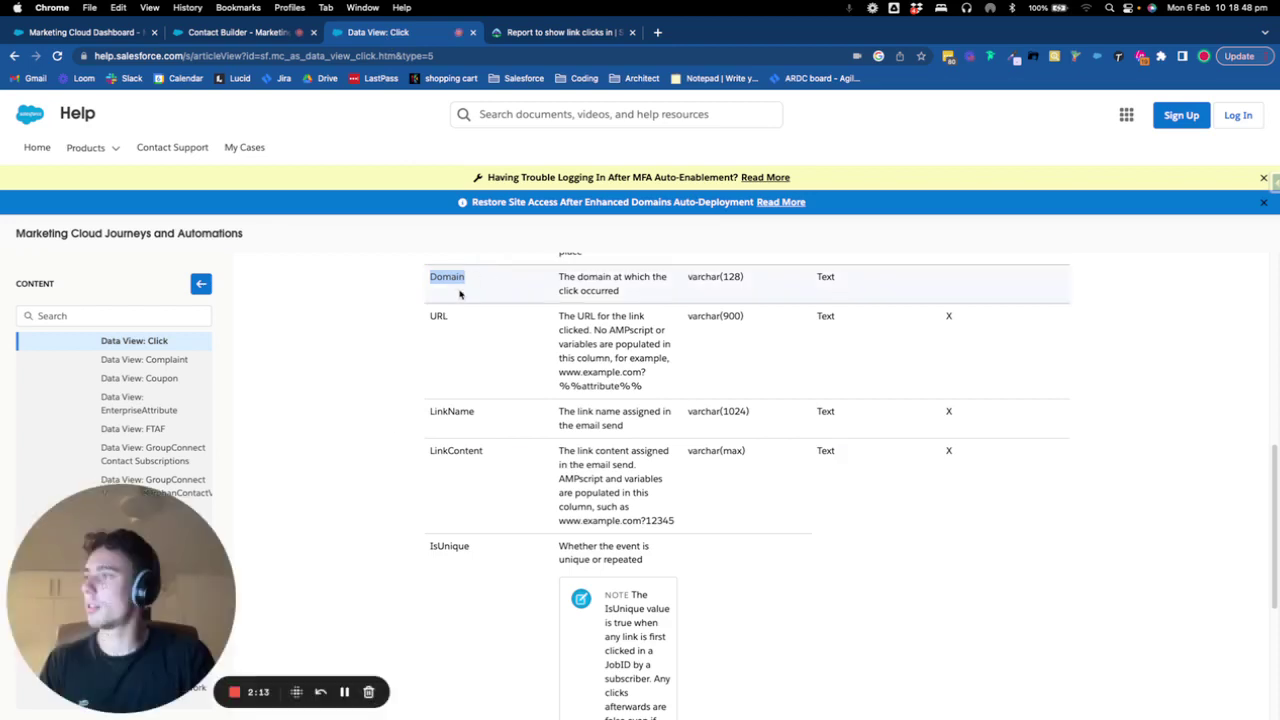
click(446, 314)
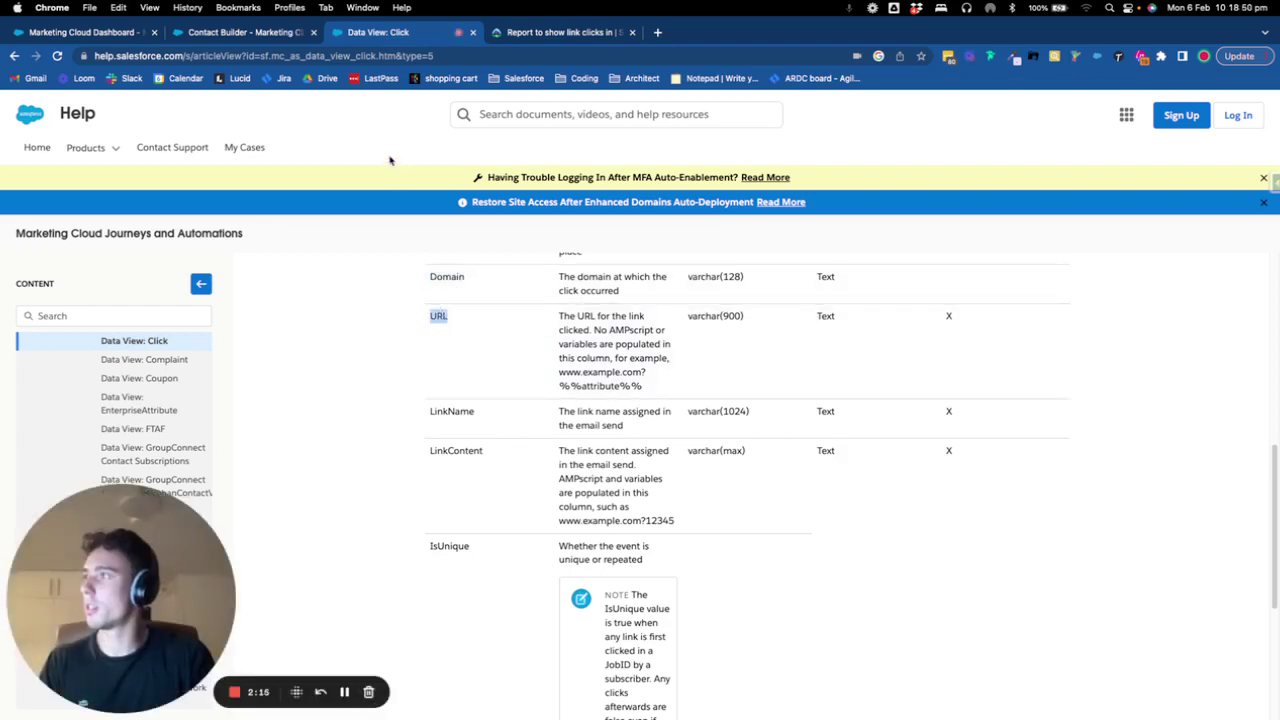
click(245, 32)
click(436, 454)
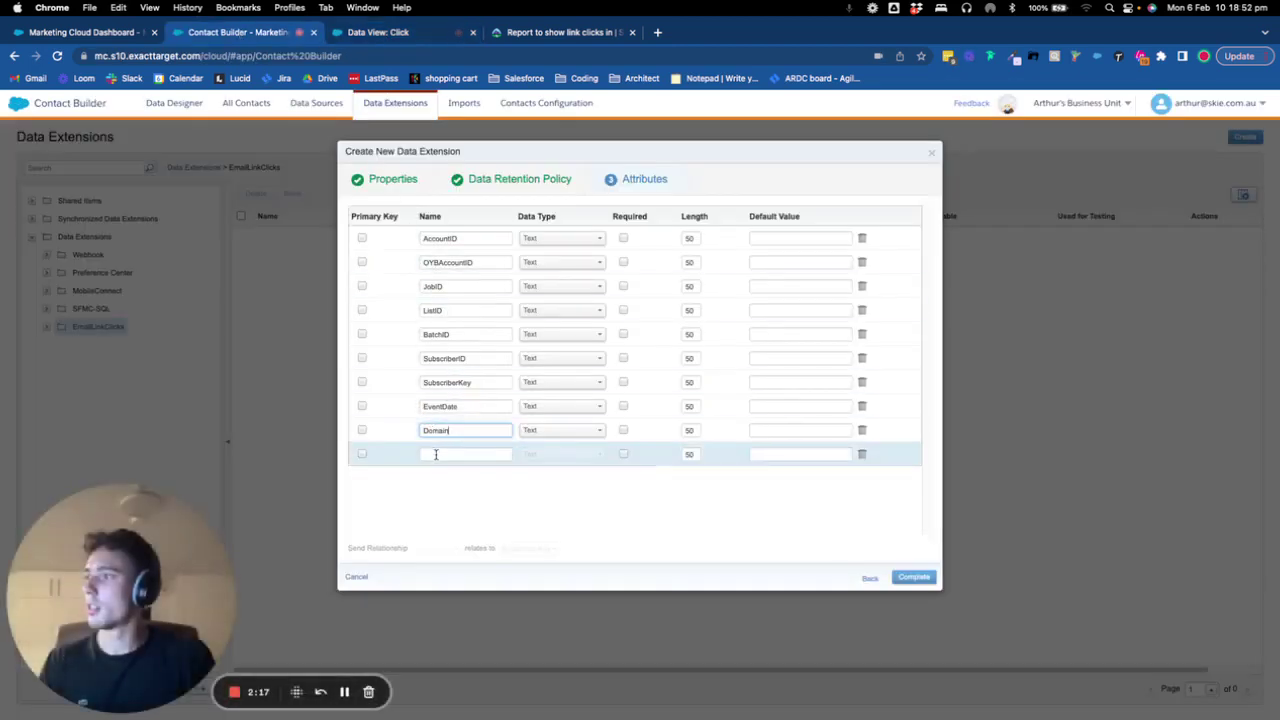
text(URL)
Step: Add LinkName and LinkContent as the next attributes
click(370, 32)
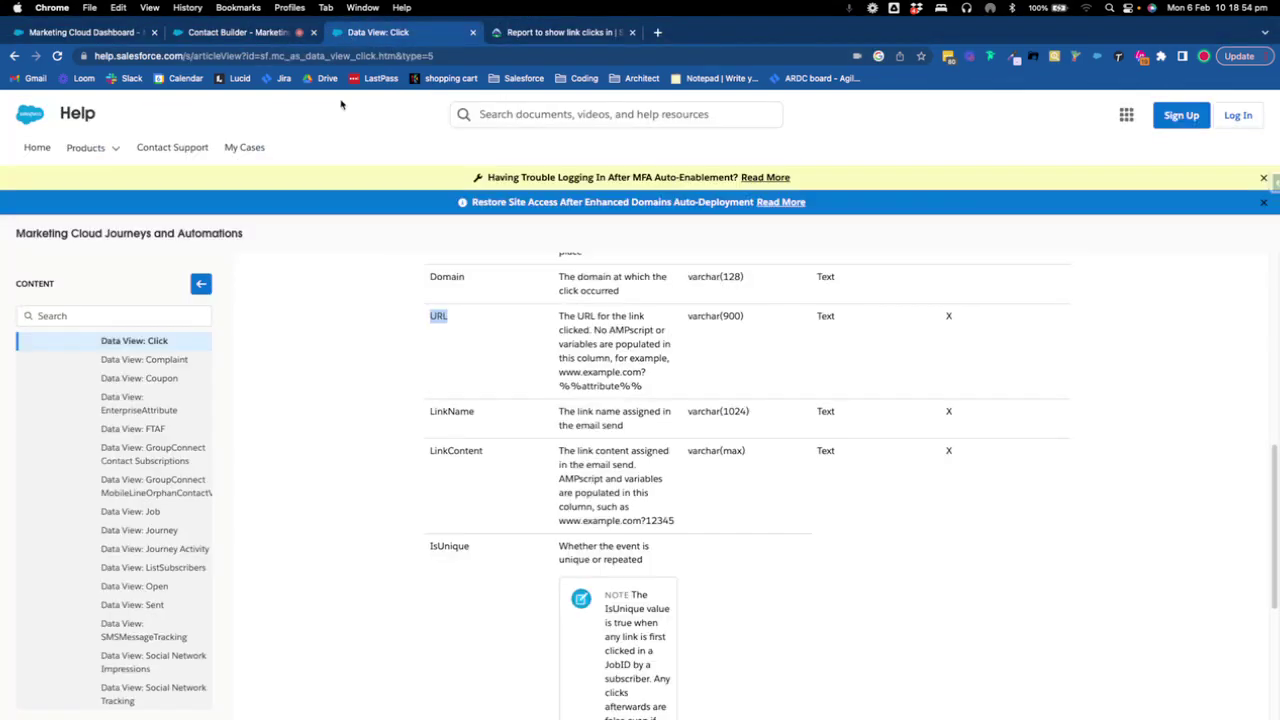
scroll(396, 286, down, 1)
scroll(396, 286, down, 2)
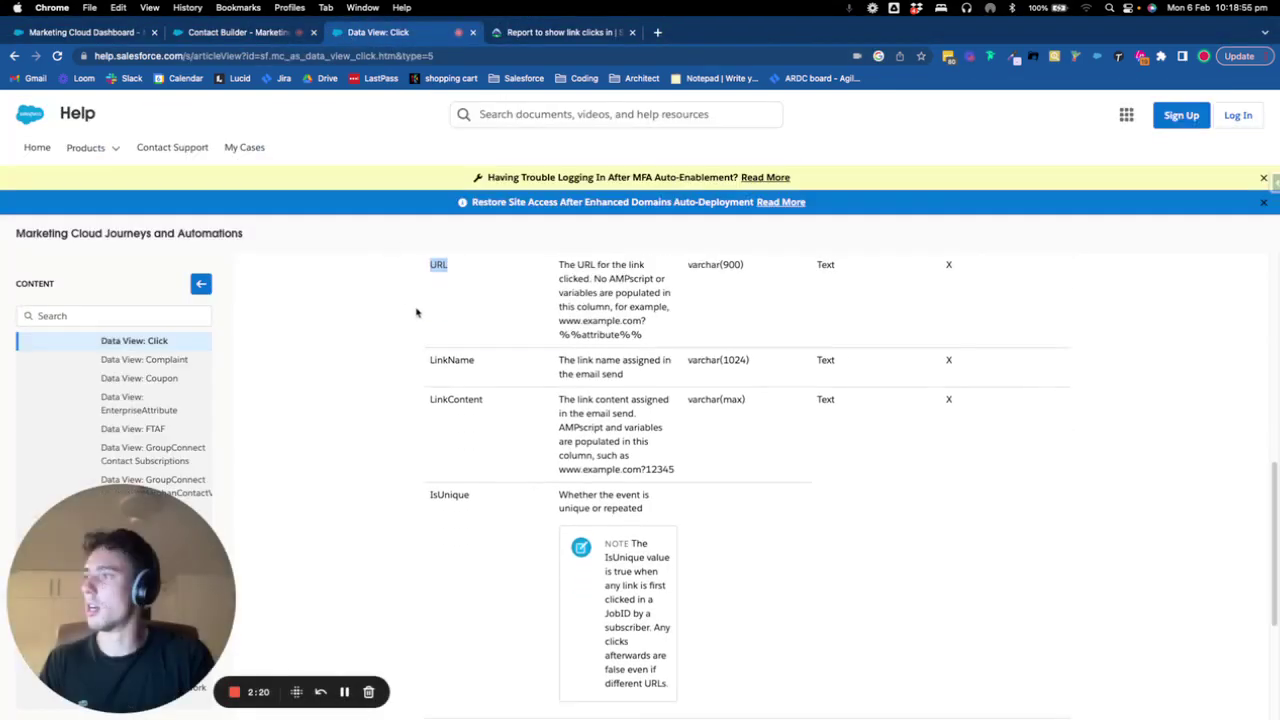
double_click(451, 361)
key(super+c)
click(240, 32)
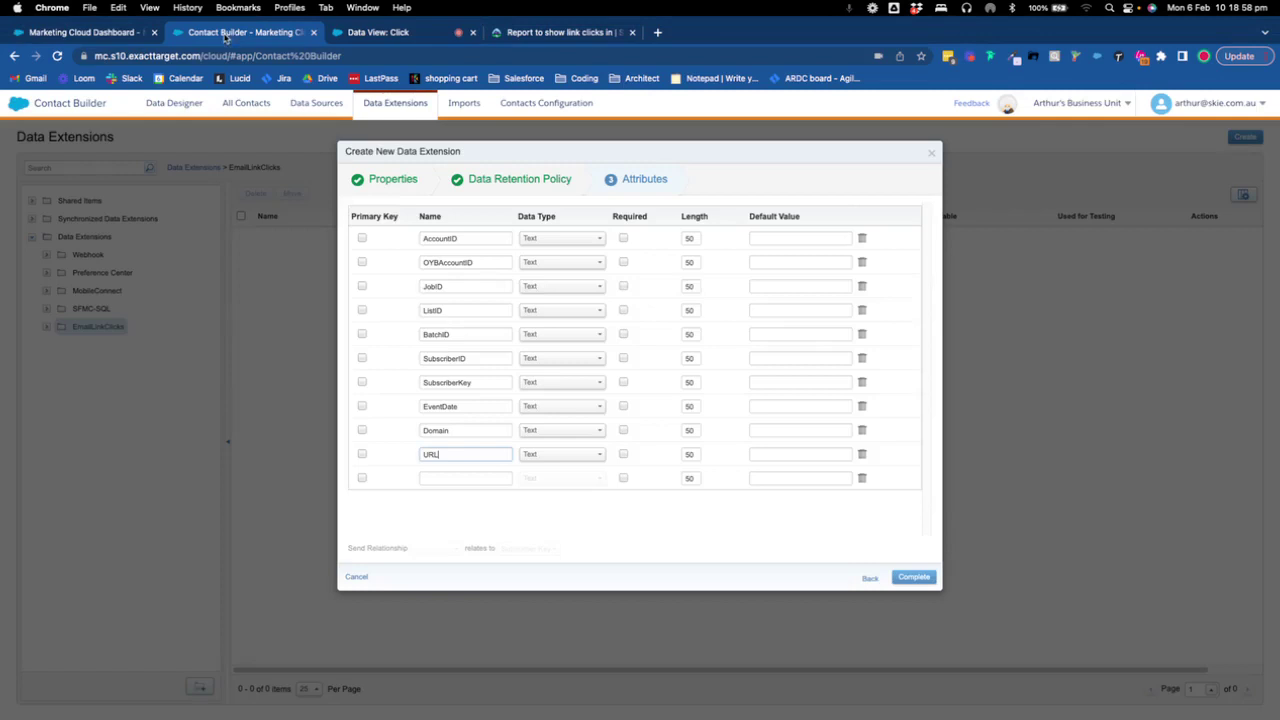
click(450, 478)
key(super+v)
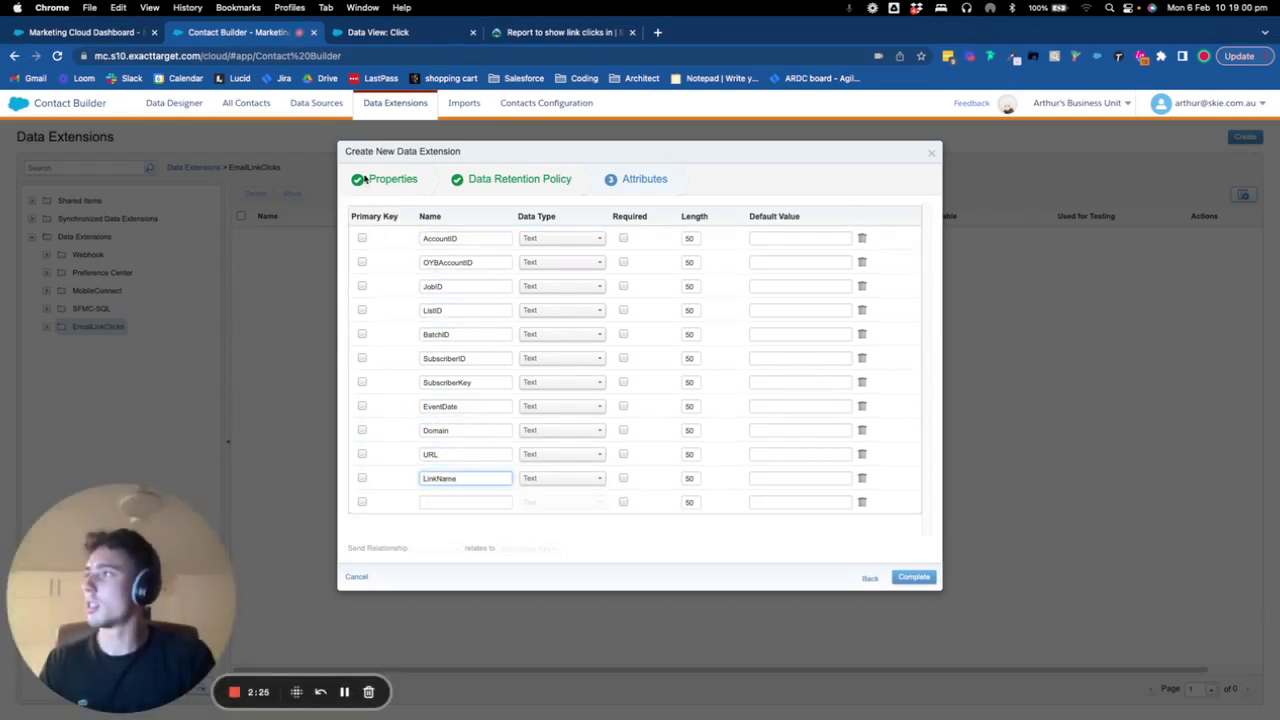
click(372, 38)
scroll(425, 380, down, 2)
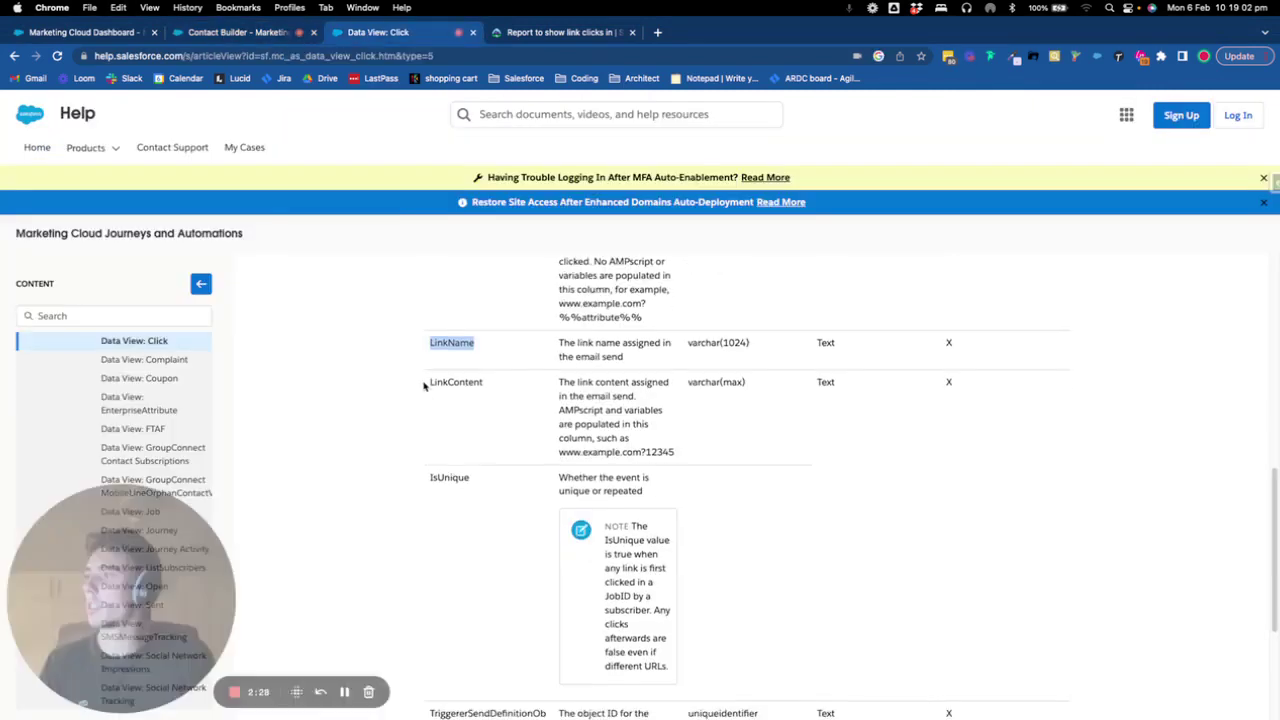
double_click(455, 347)
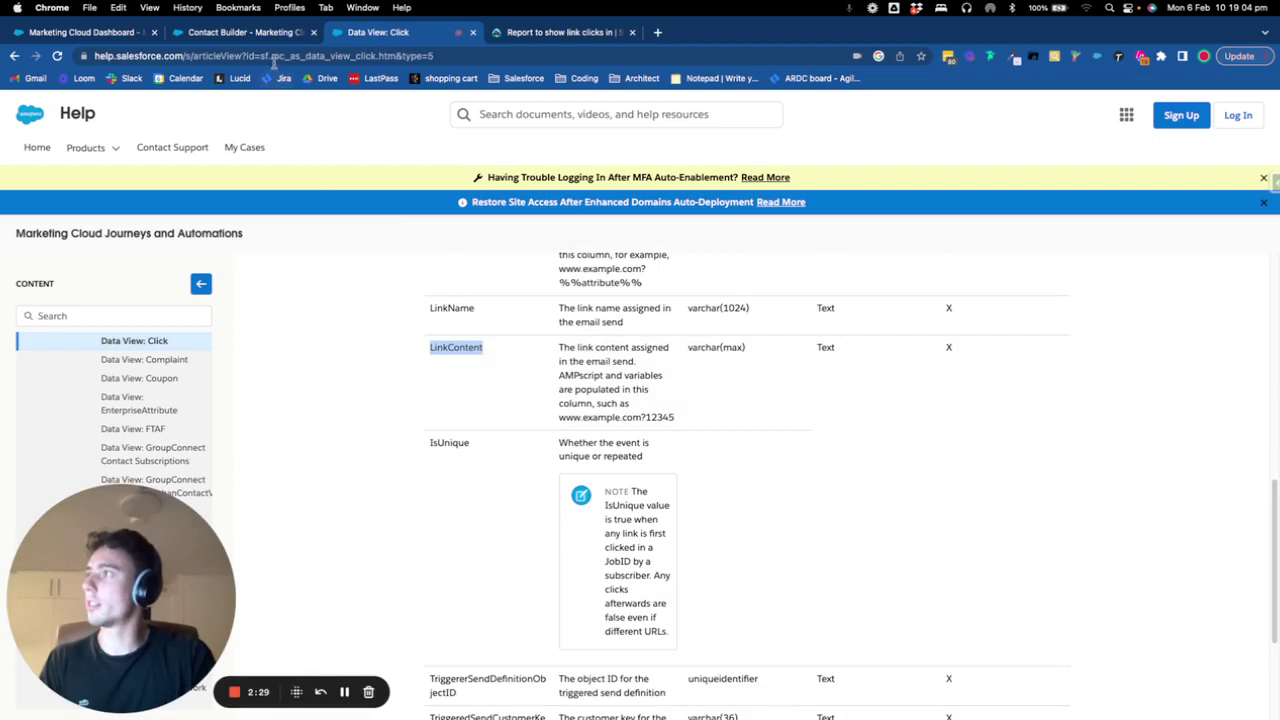
click(270, 40)
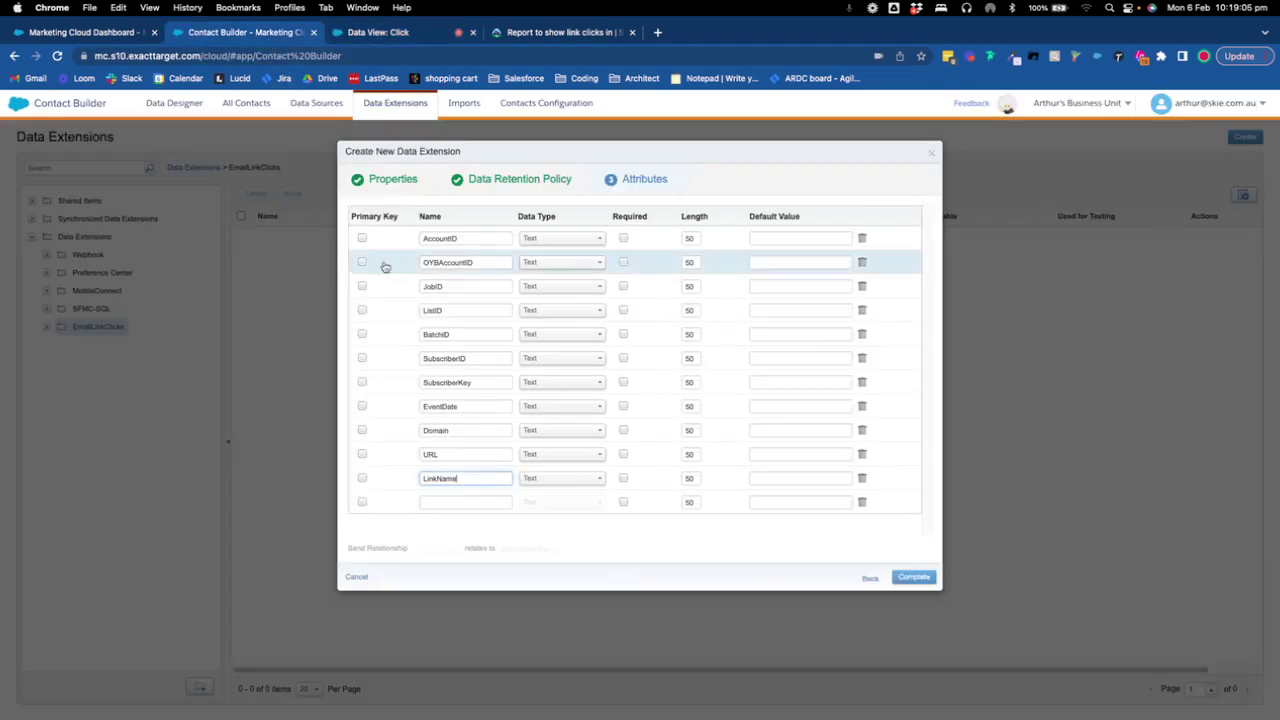
click(466, 503)
key(super+v)
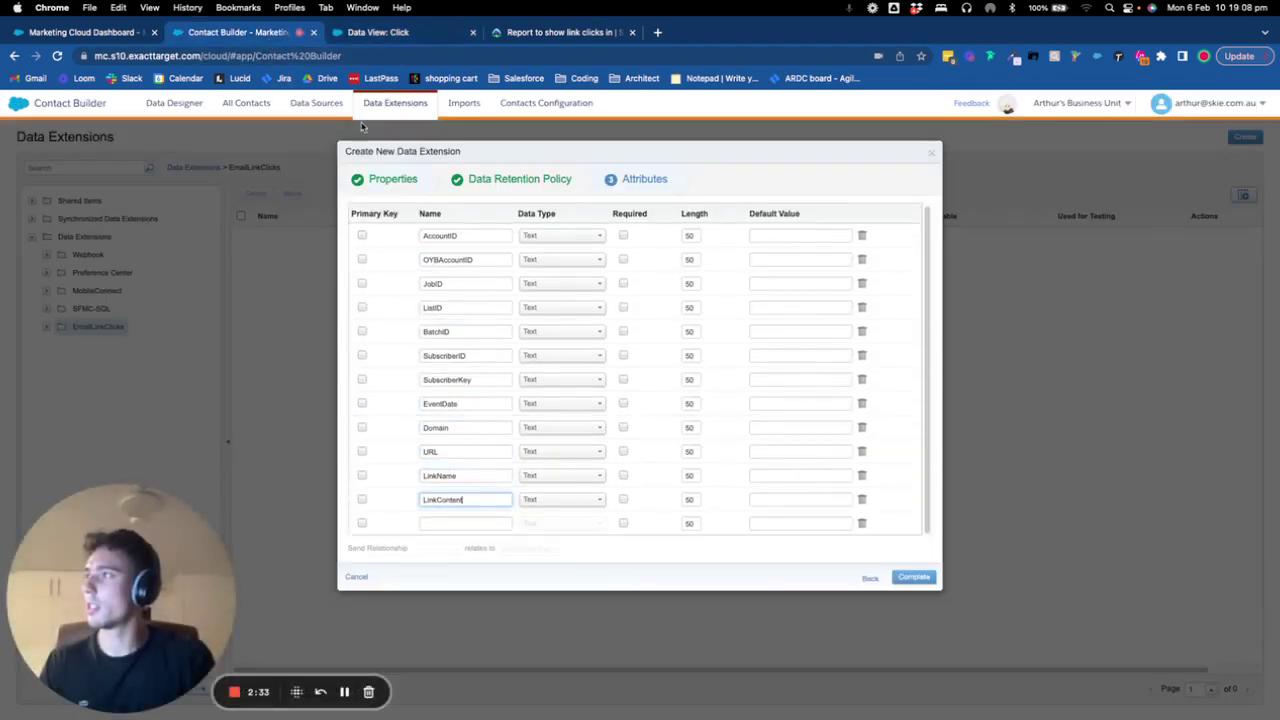
Step: Add IsUnique and TriggererSendDefinitionObjectID as attributes
click(378, 32)
scroll(440, 385, down, 1)
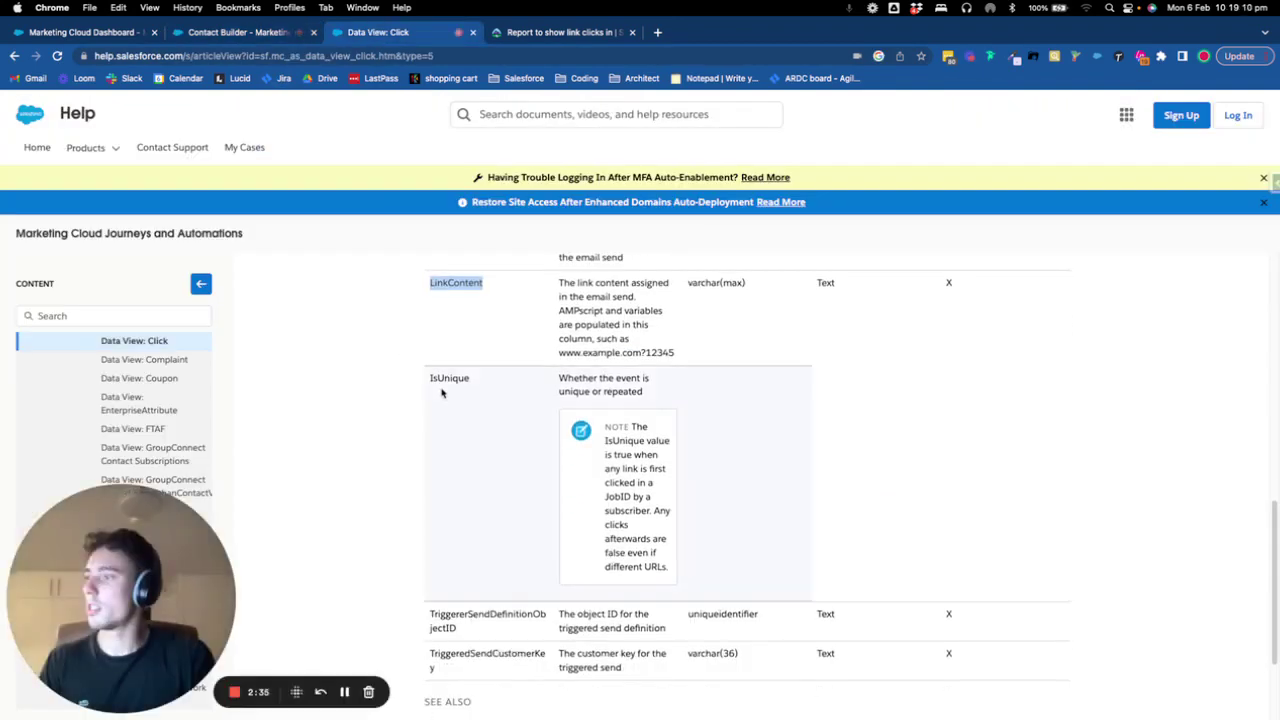
double_click(440, 377)
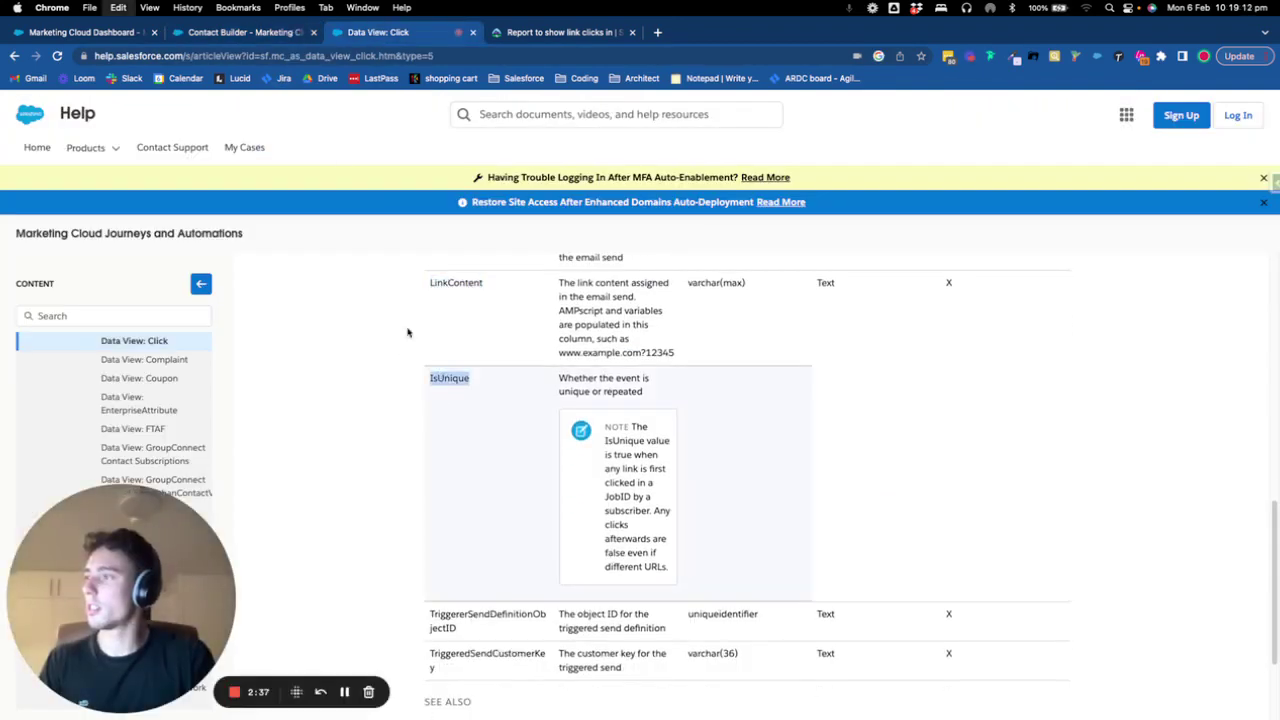
click(282, 42)
click(458, 523)
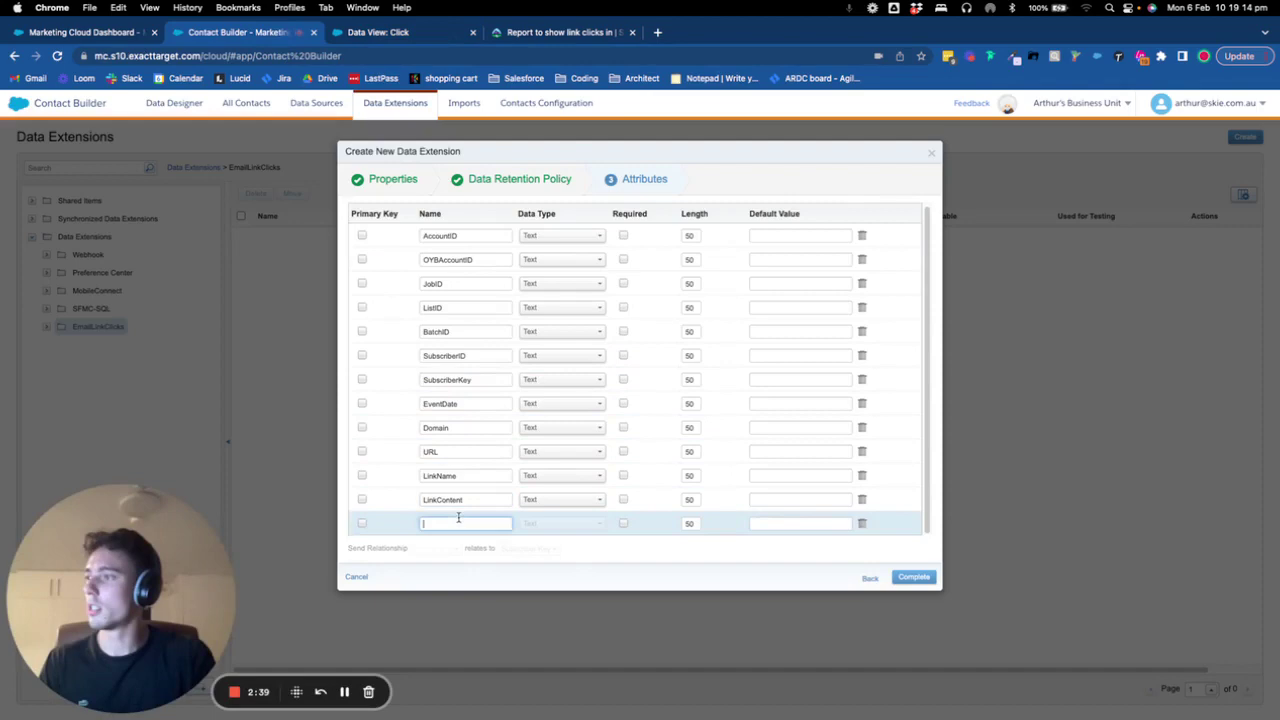
key(super+v)
click(378, 32)
scroll(434, 523, down, 1)
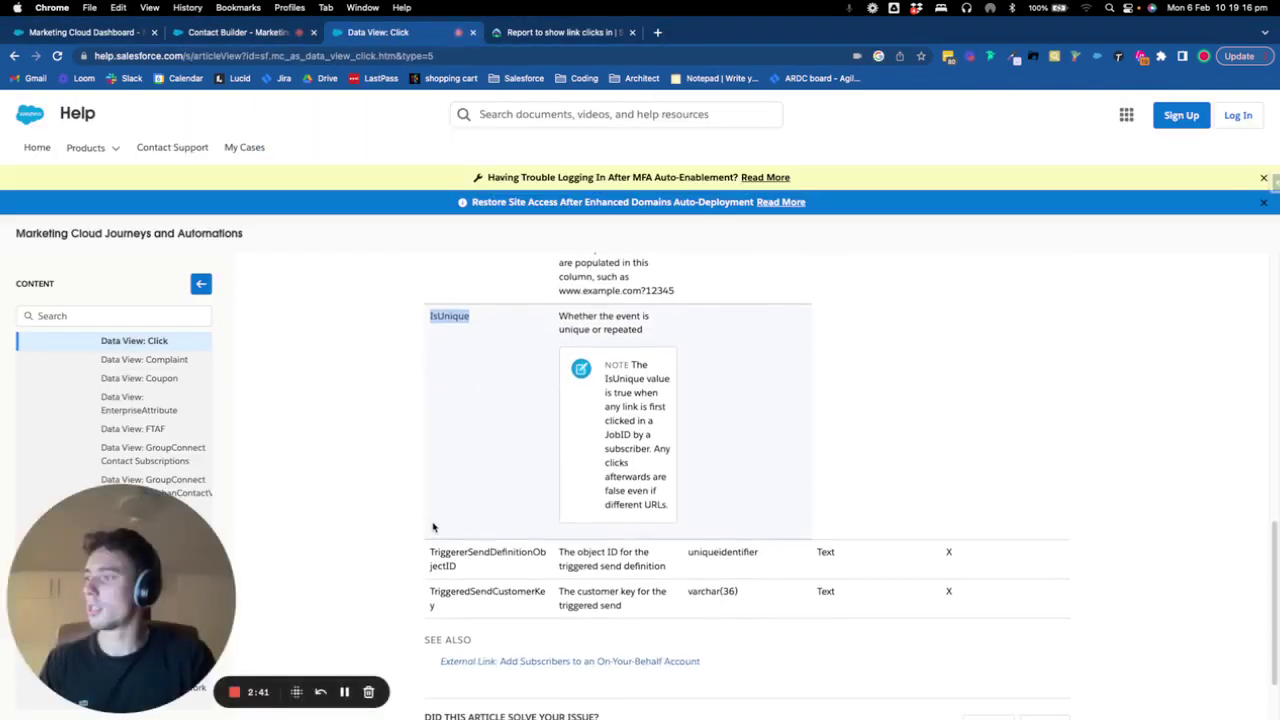
double_click(438, 548)
key(super+c)
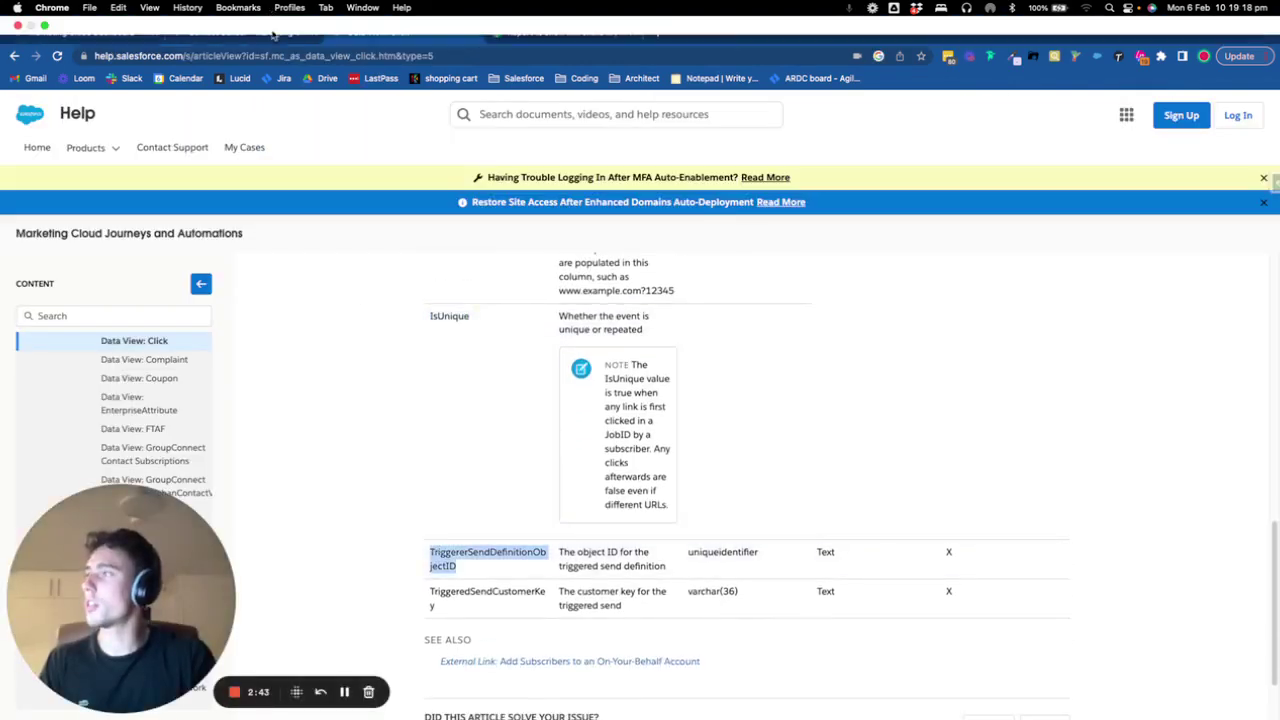
click(277, 34)
scroll(434, 452, down, 1)
click(460, 523)
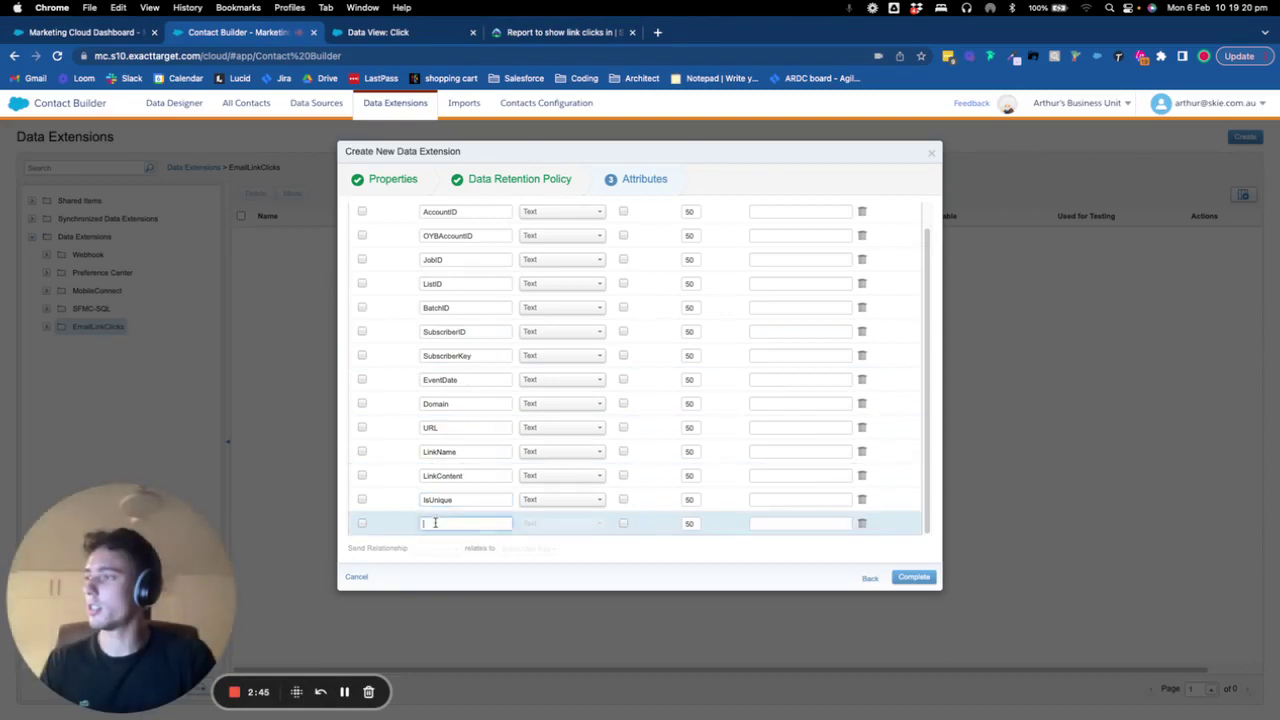
key(super+v)
key(super+v)
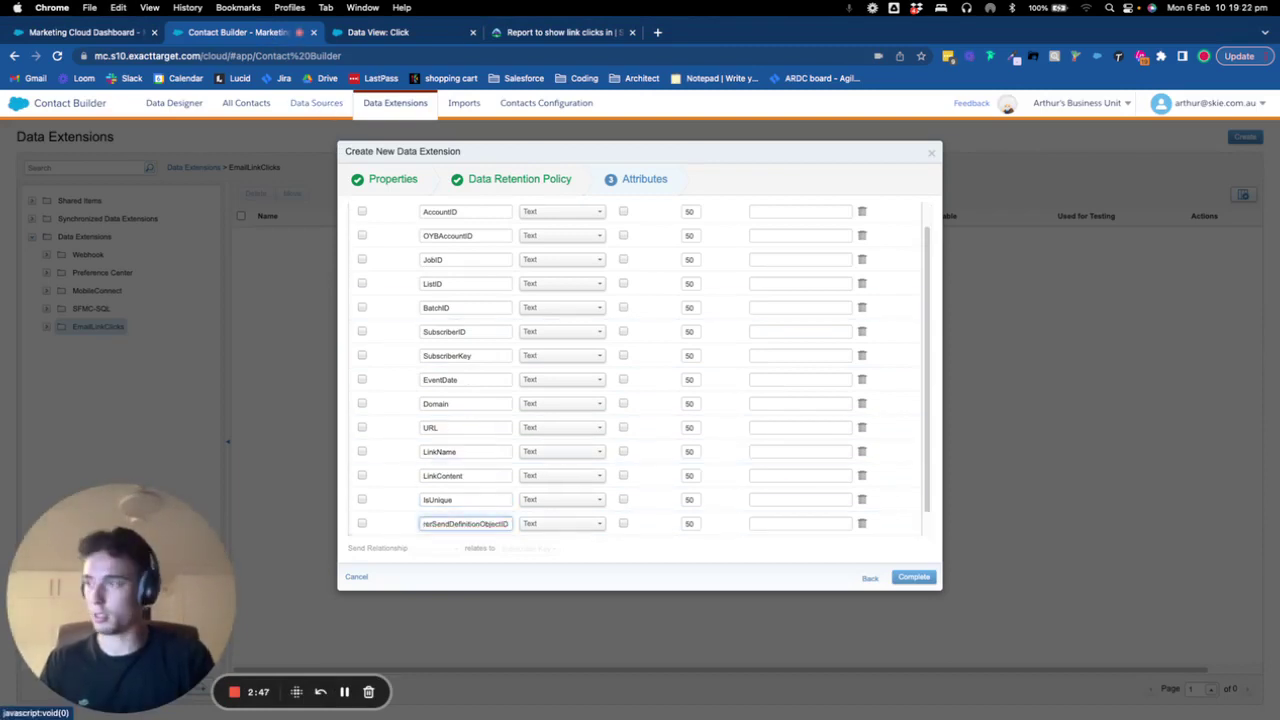
Step: Add TriggeredSendCustomerKey as the final copied attribute
click(378, 32)
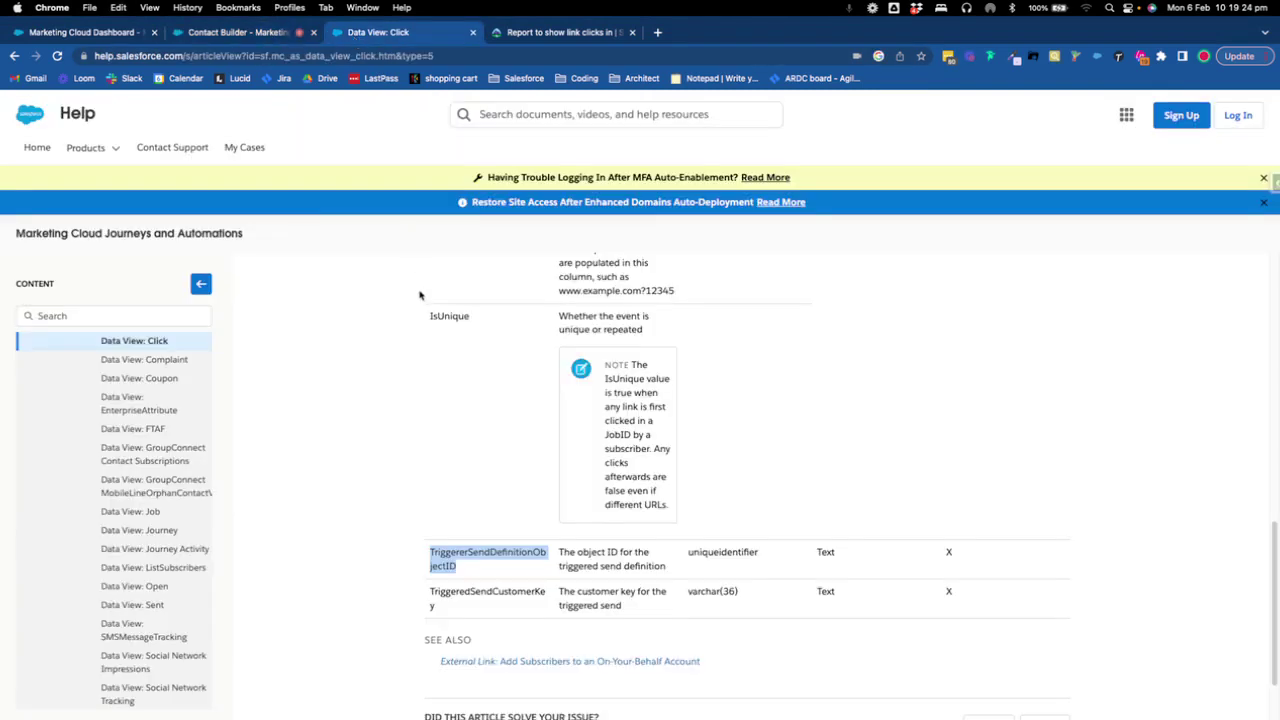
scroll(516, 524, down, 1)
double_click(490, 568)
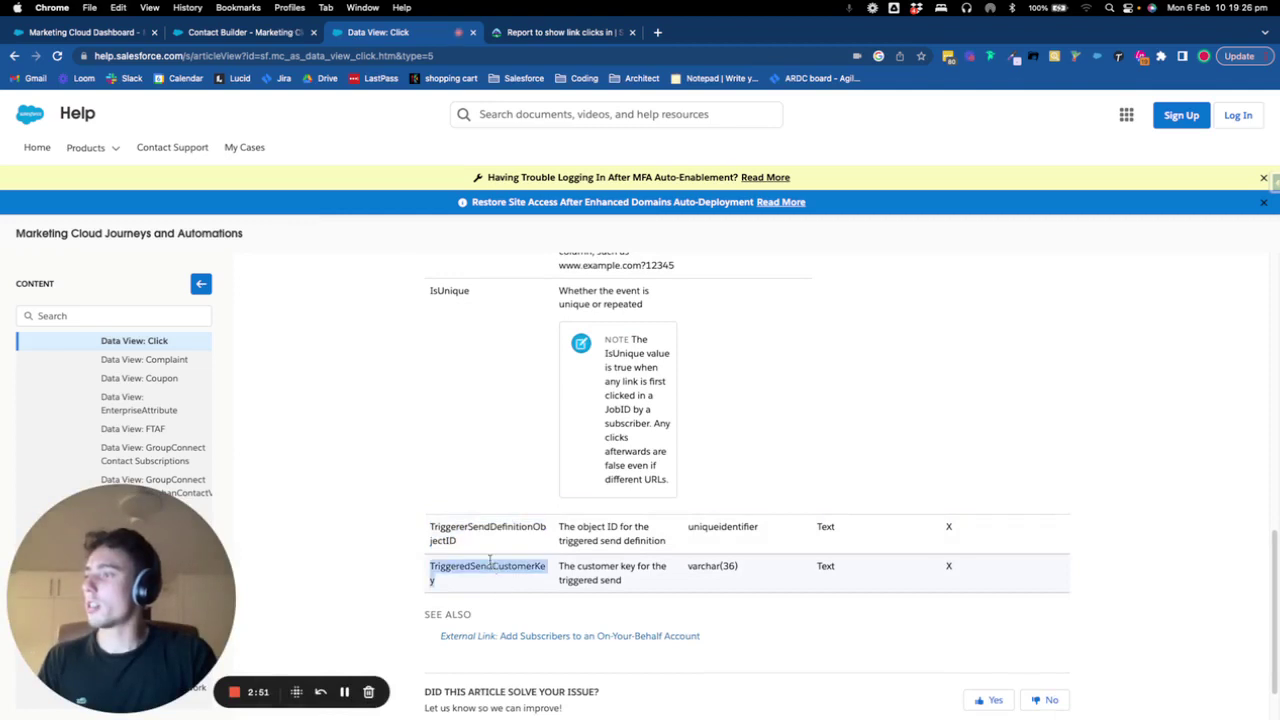
click(266, 32)
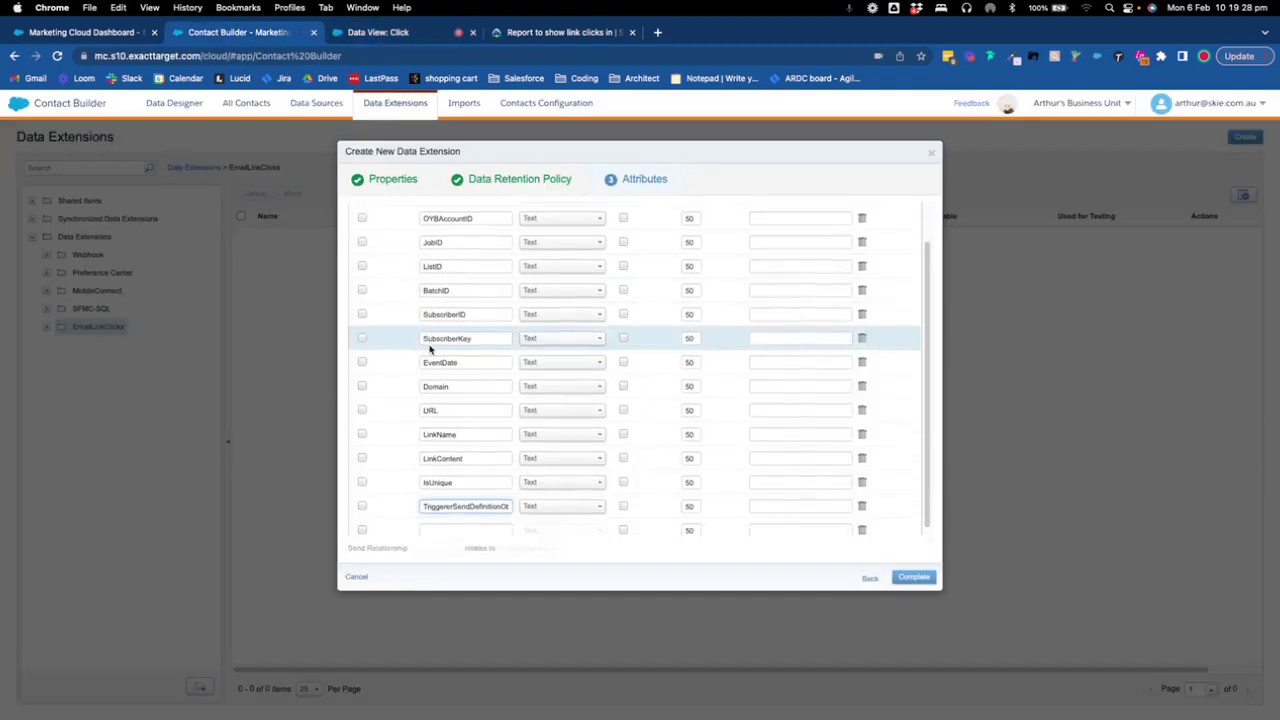
click(462, 529)
key(ctrl+v)
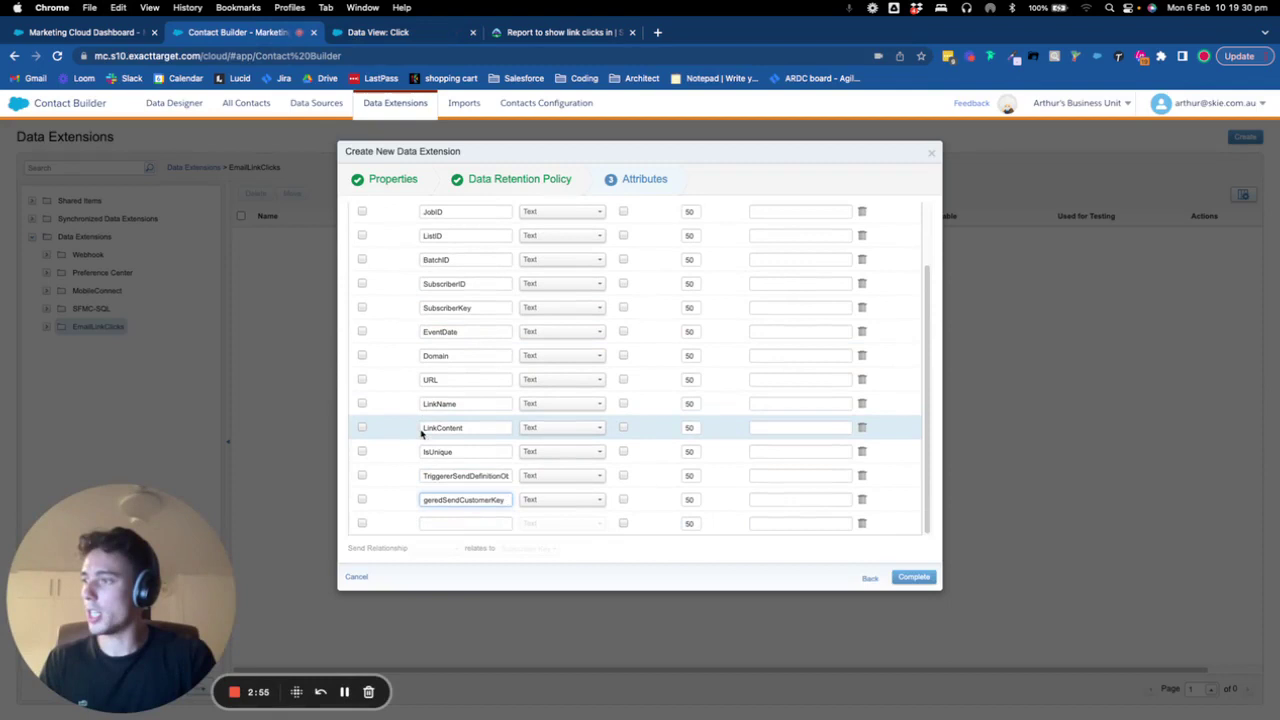
Step: Add an EmailName attribute below TriggeredSendCustomerKey and clear its default length of 50
key(End)
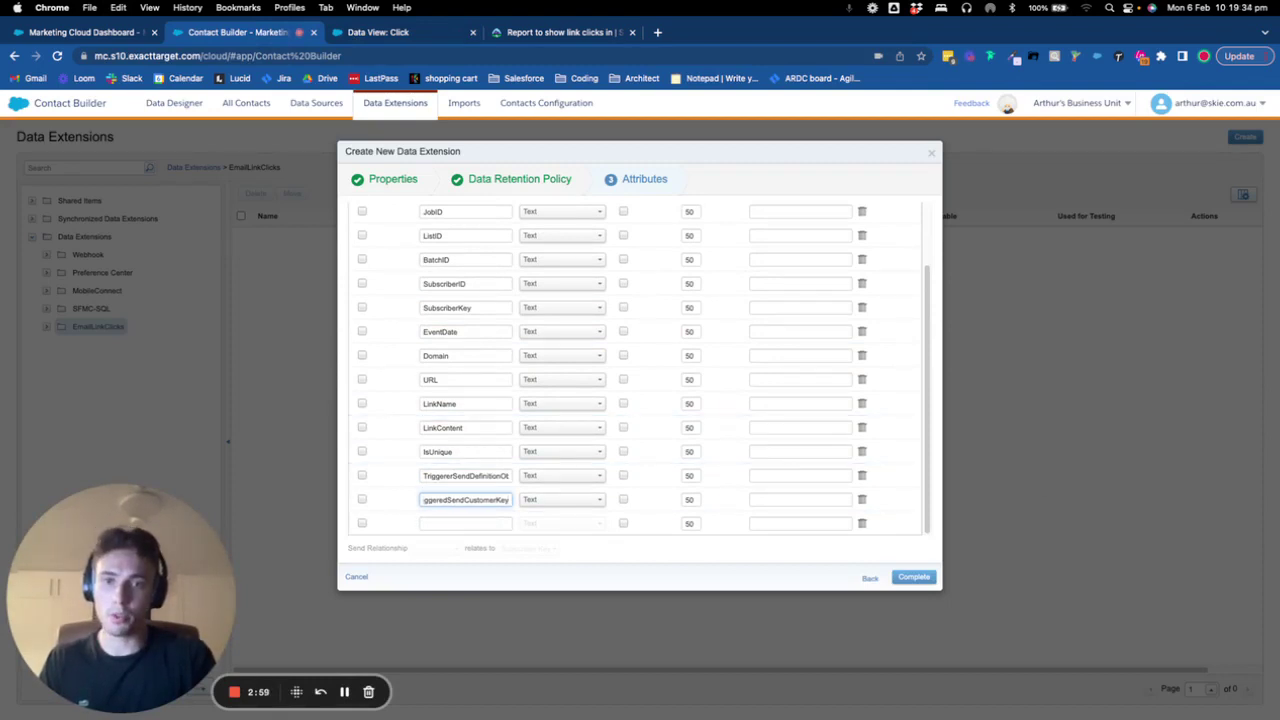
click(455, 526)
text(EmailName)
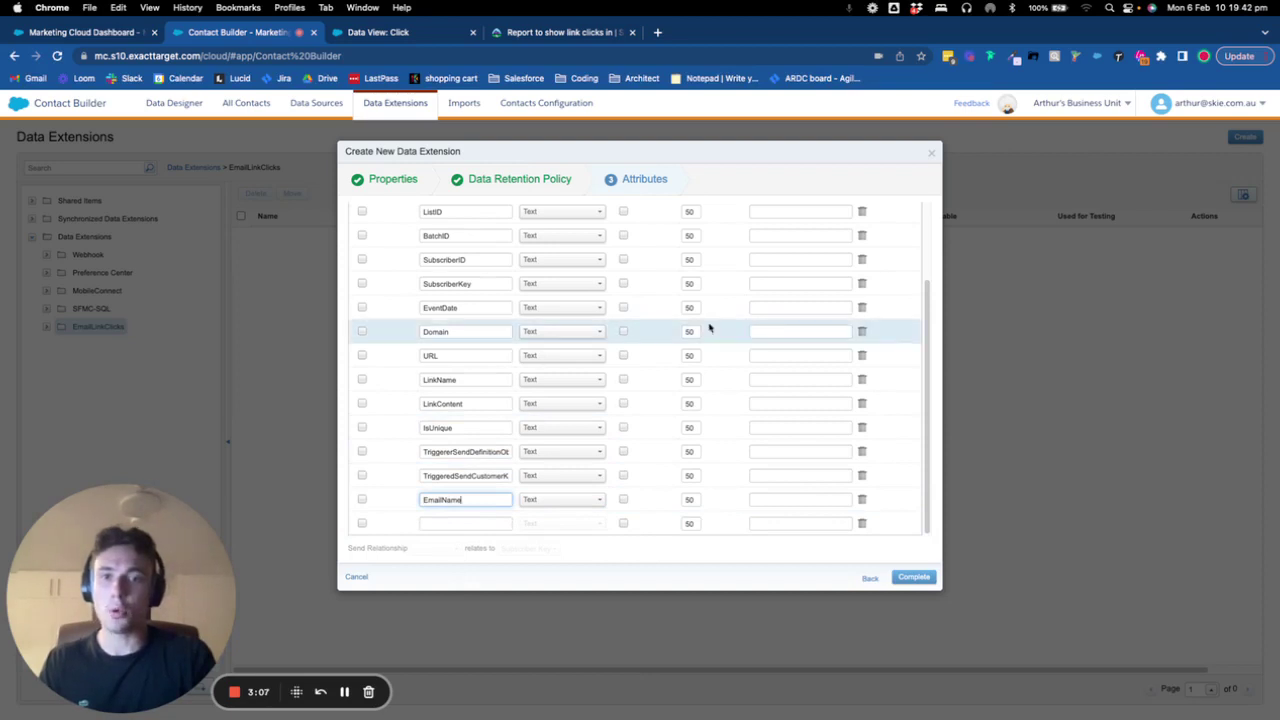
scroll(676, 336, up, 5)
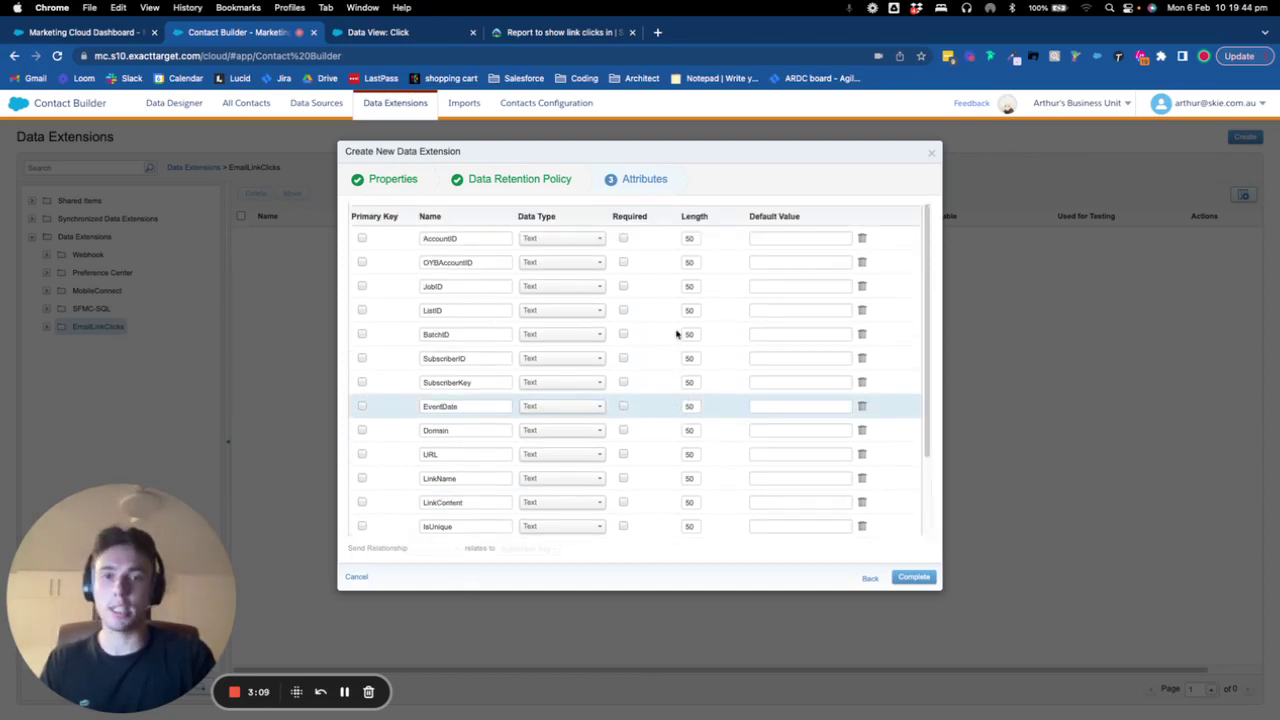
scroll(676, 335, down, 3)
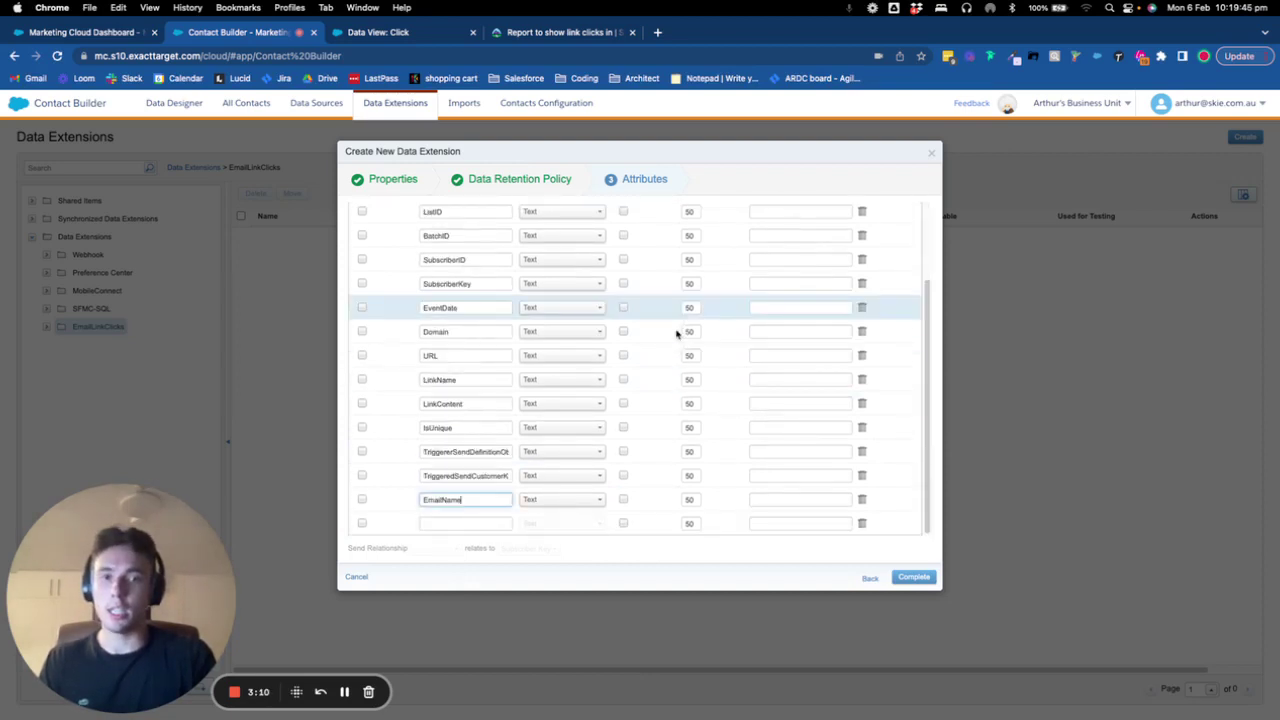
click(691, 500)
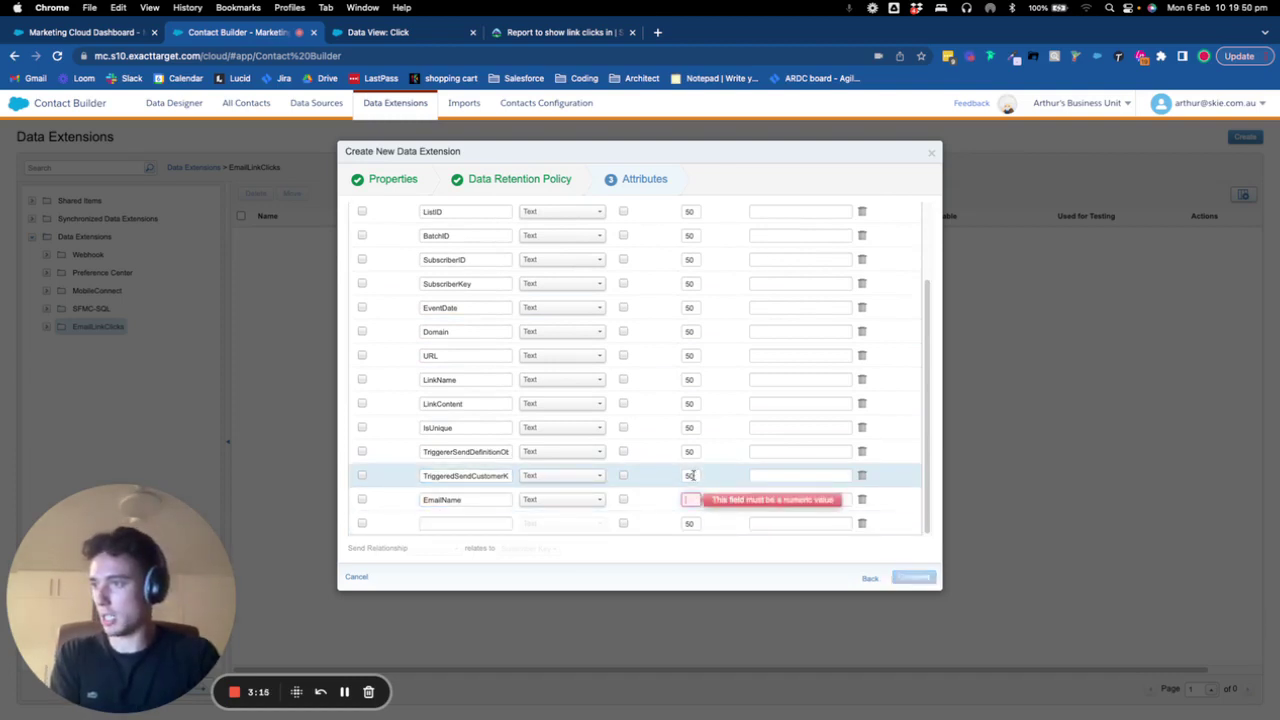
Step: Set the TriggeredSendCustomerKey and TriggererSendDefinitionObjectID lengths to -1
click(690, 499)
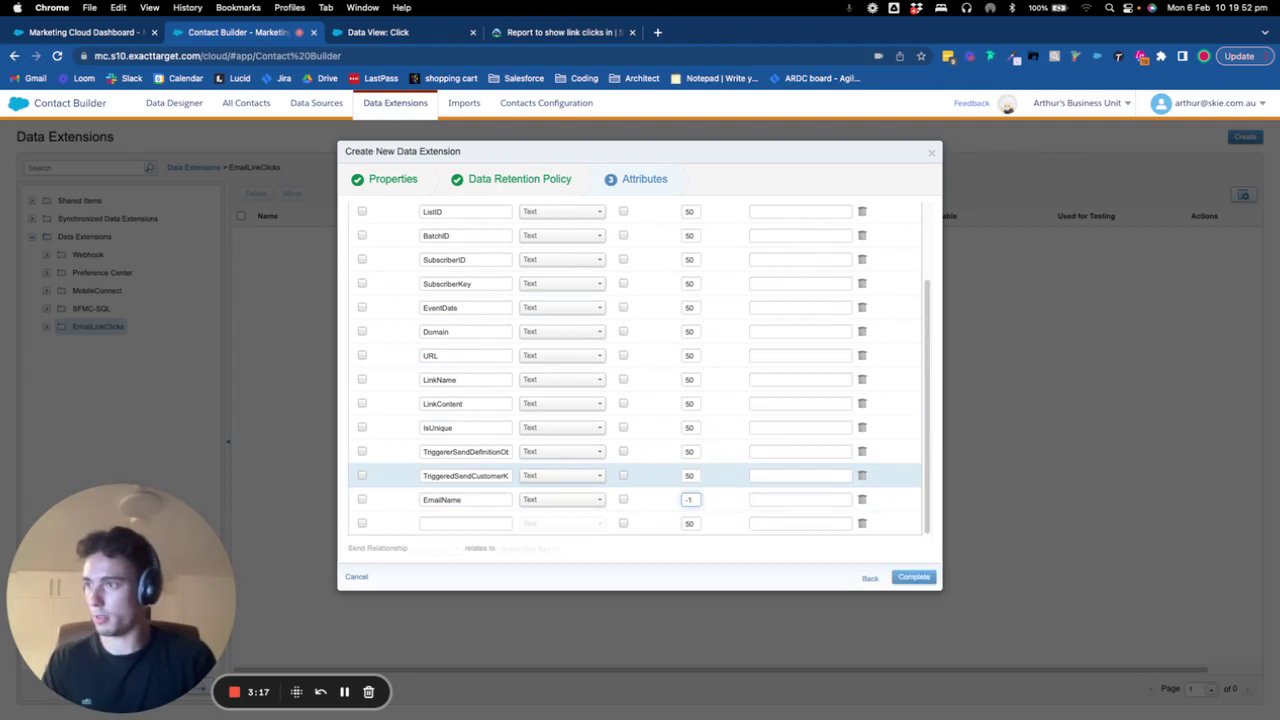
double_click(693, 474)
text(-1)
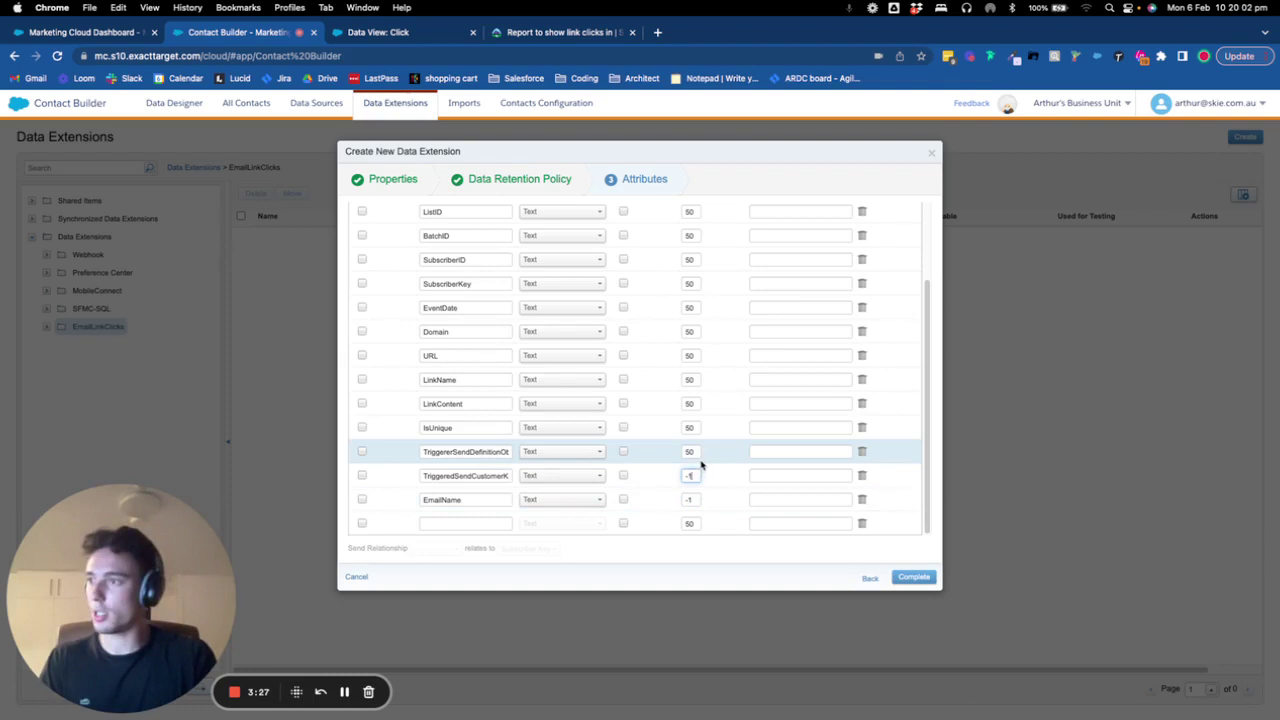
click(692, 451)
text(-1)
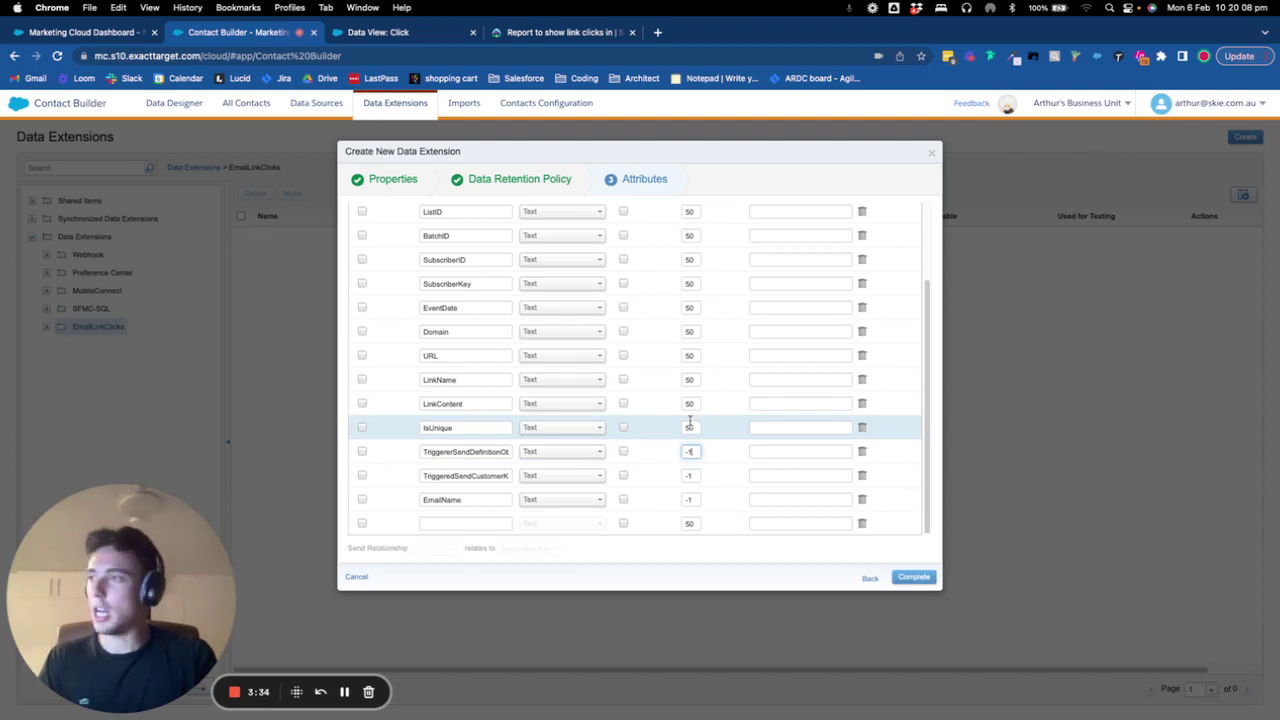
Step: Set the URL, LinkName, OYBAccountID, JobID and BatchID lengths to -1
scroll(690, 420, up, 1)
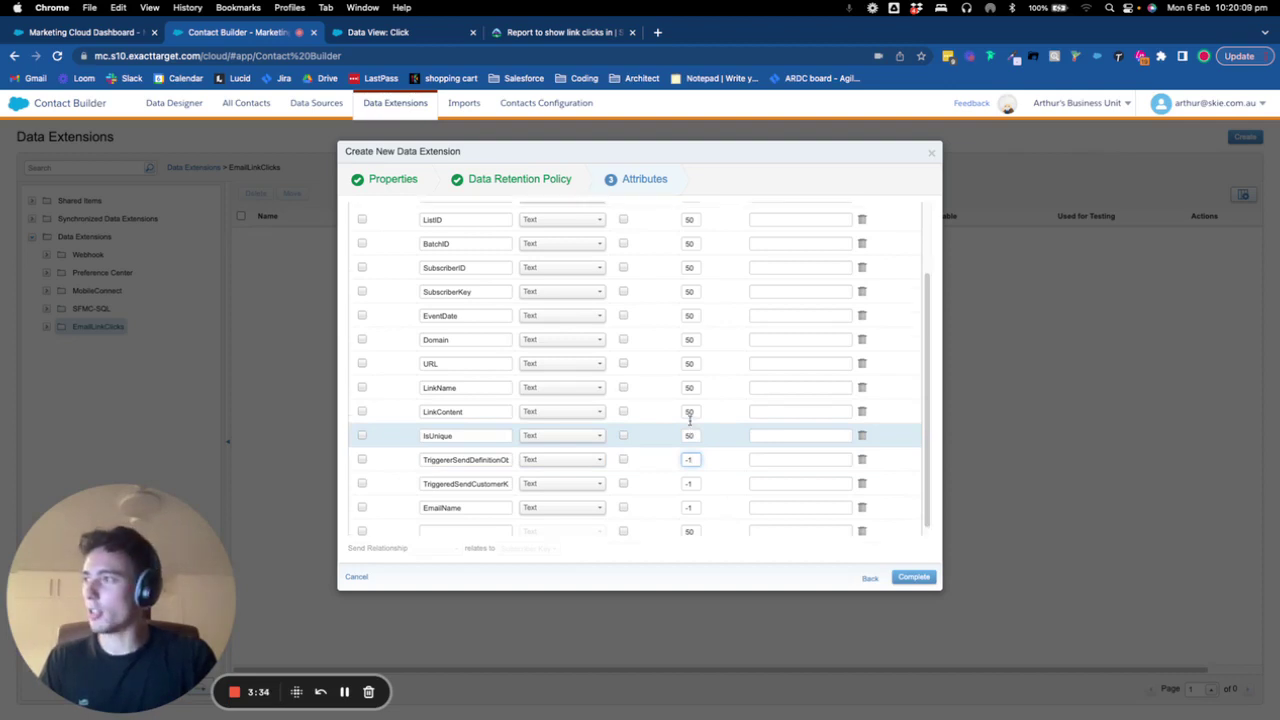
click(689, 366)
text(-1)
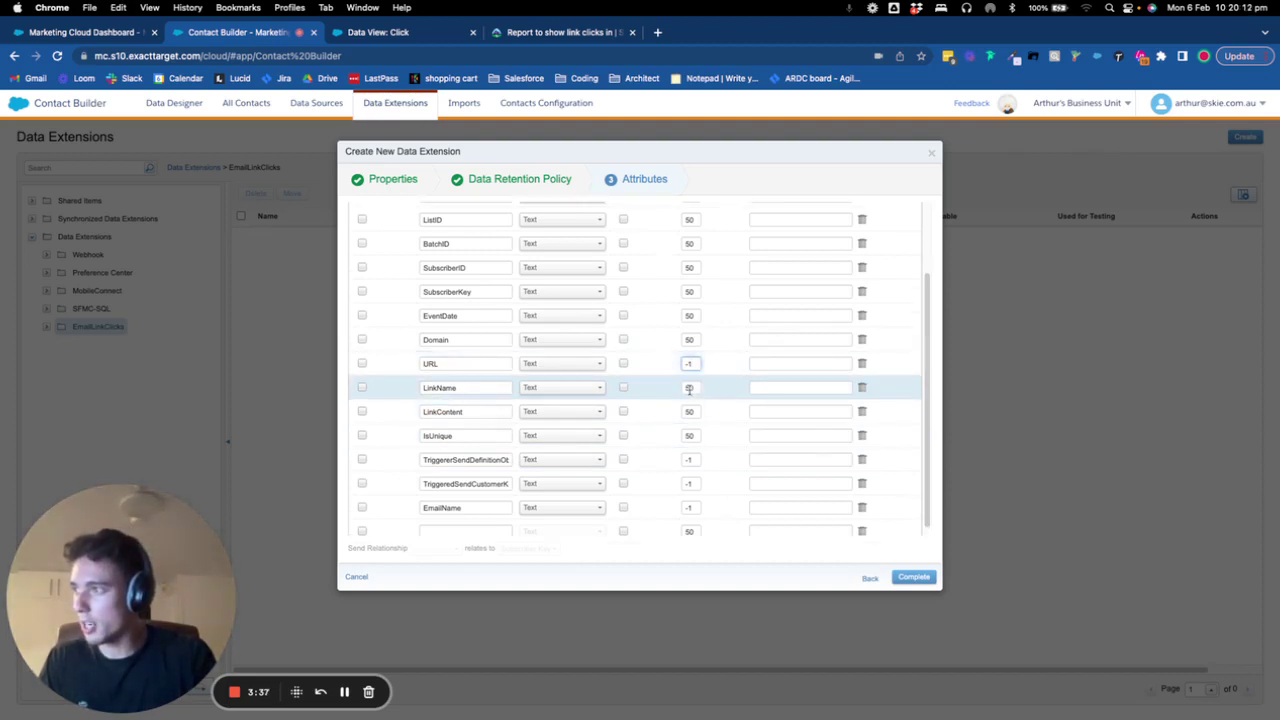
click(689, 388)
text(-1)
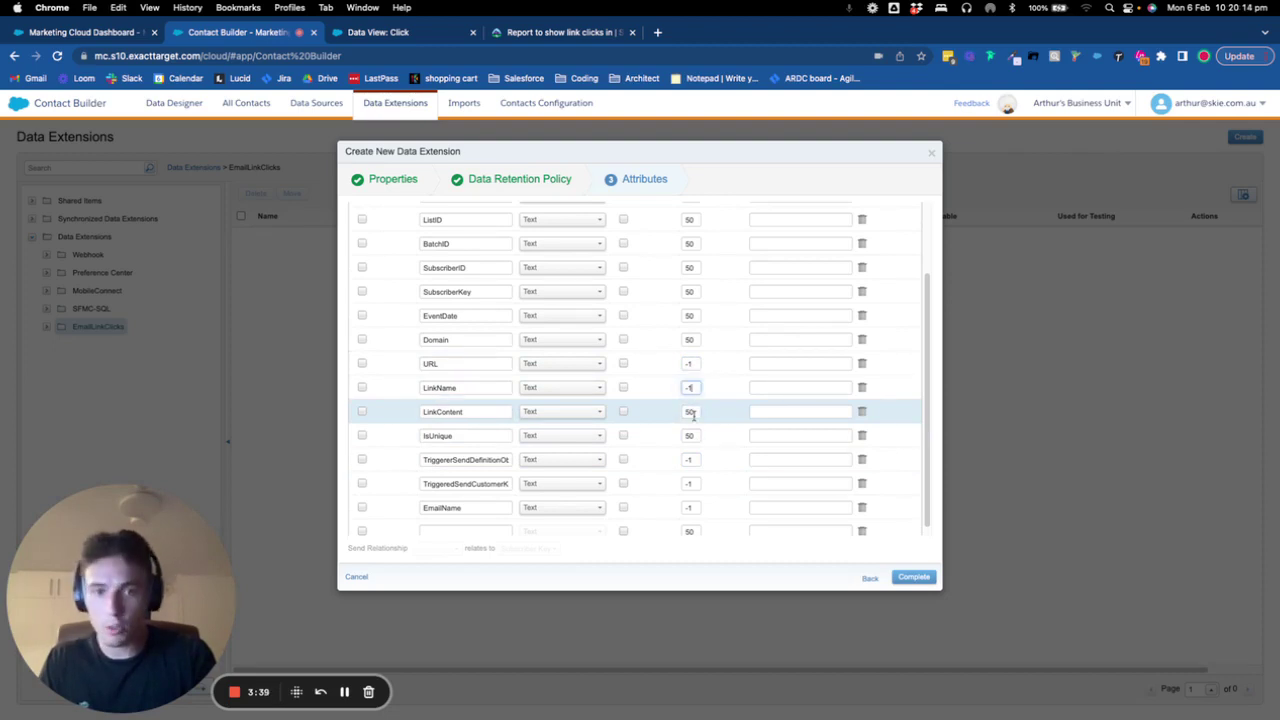
scroll(693, 415, up, 3)
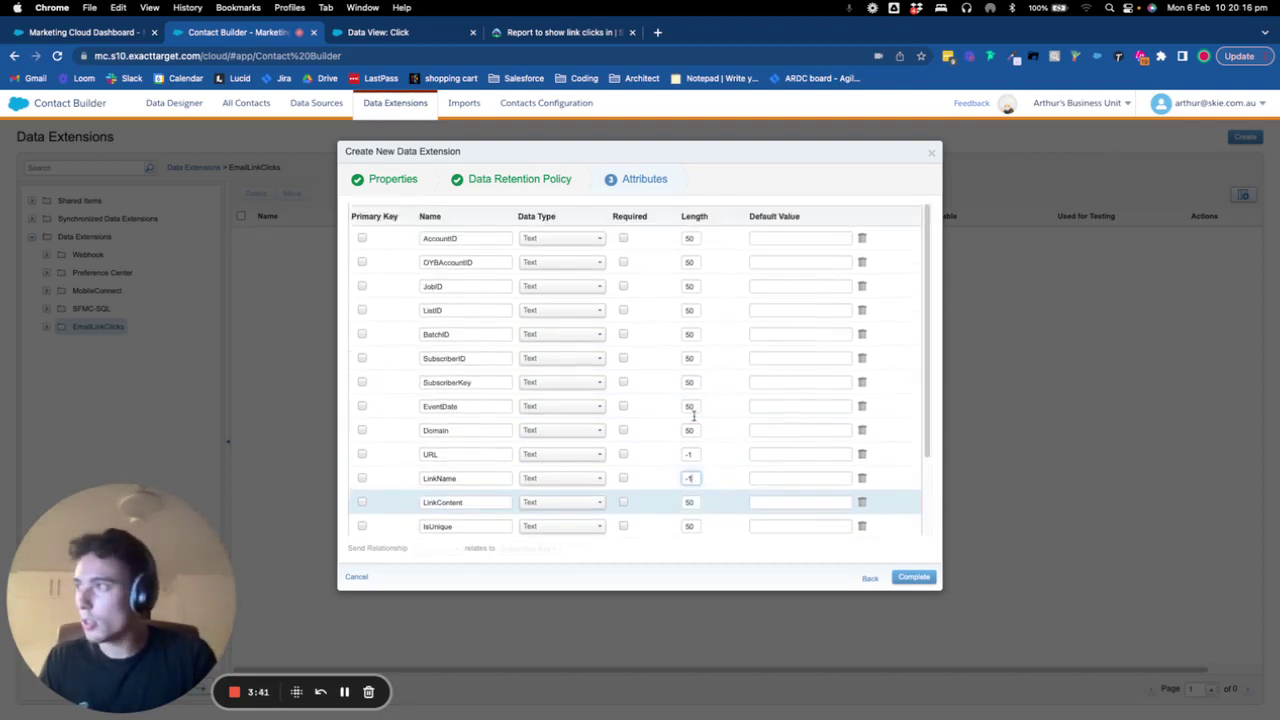
click(687, 263)
text(-1)
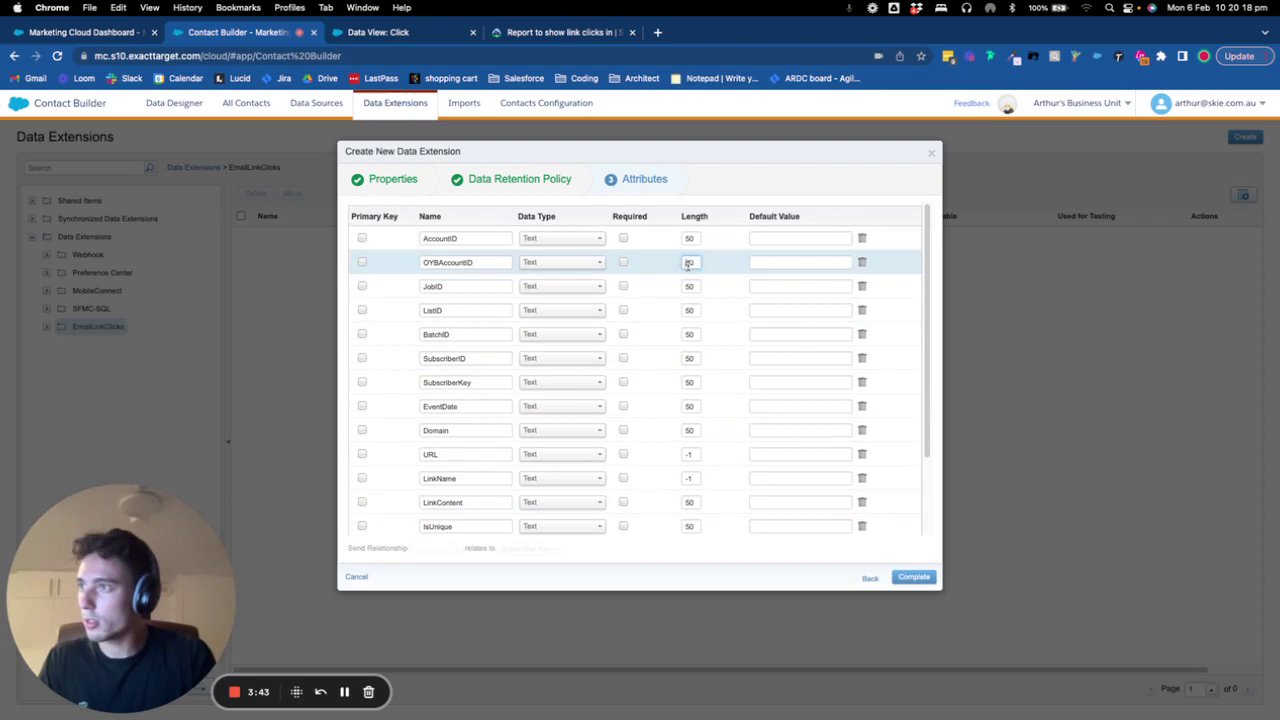
click(690, 287)
text(-1)
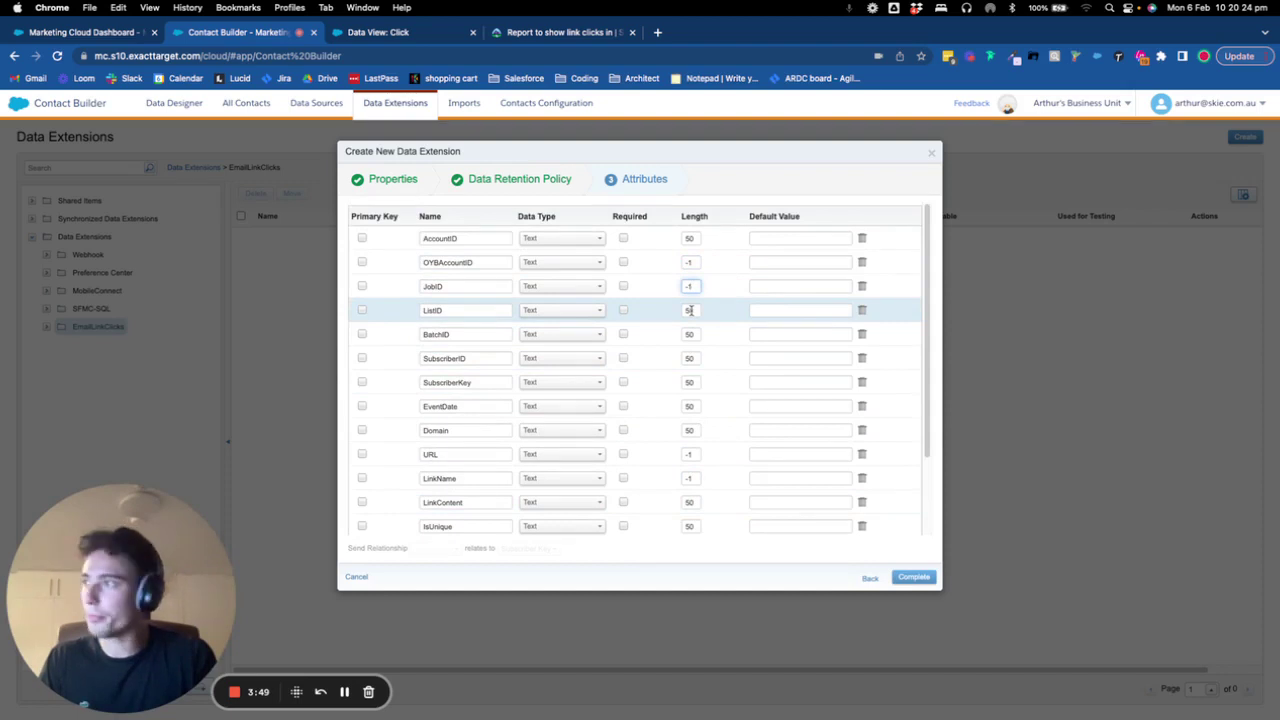
click(689, 333)
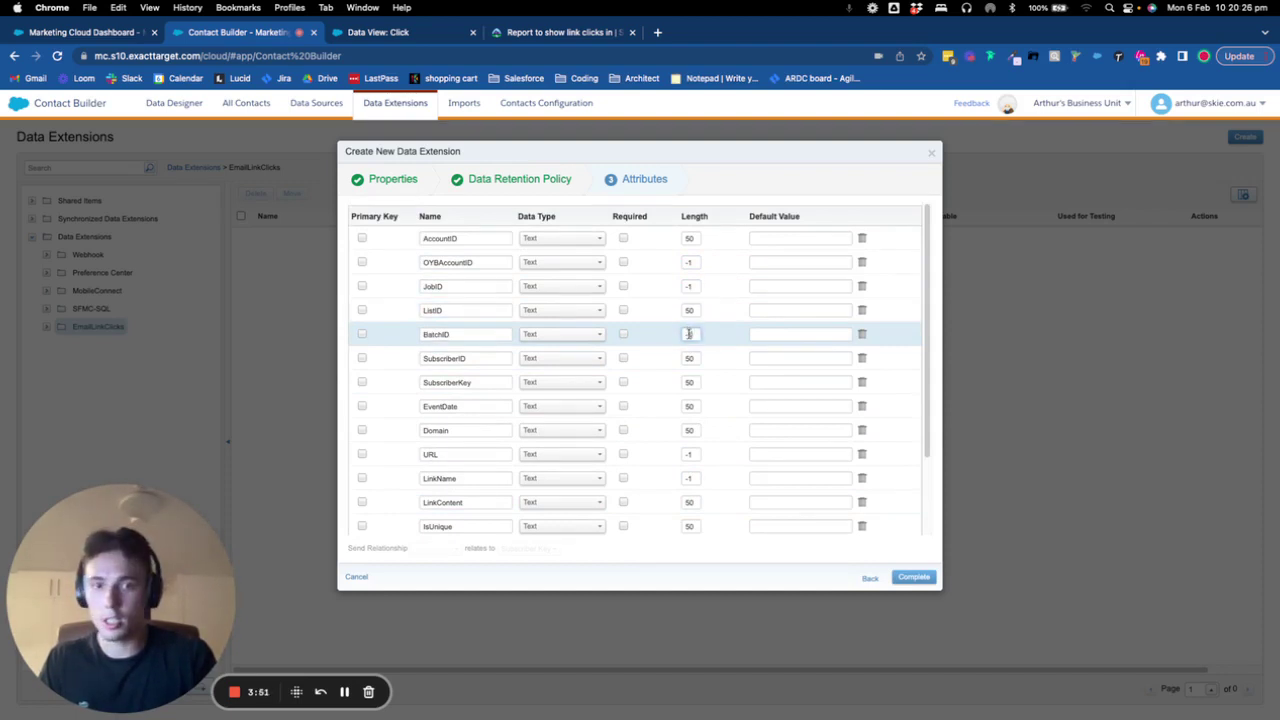
text(-1)
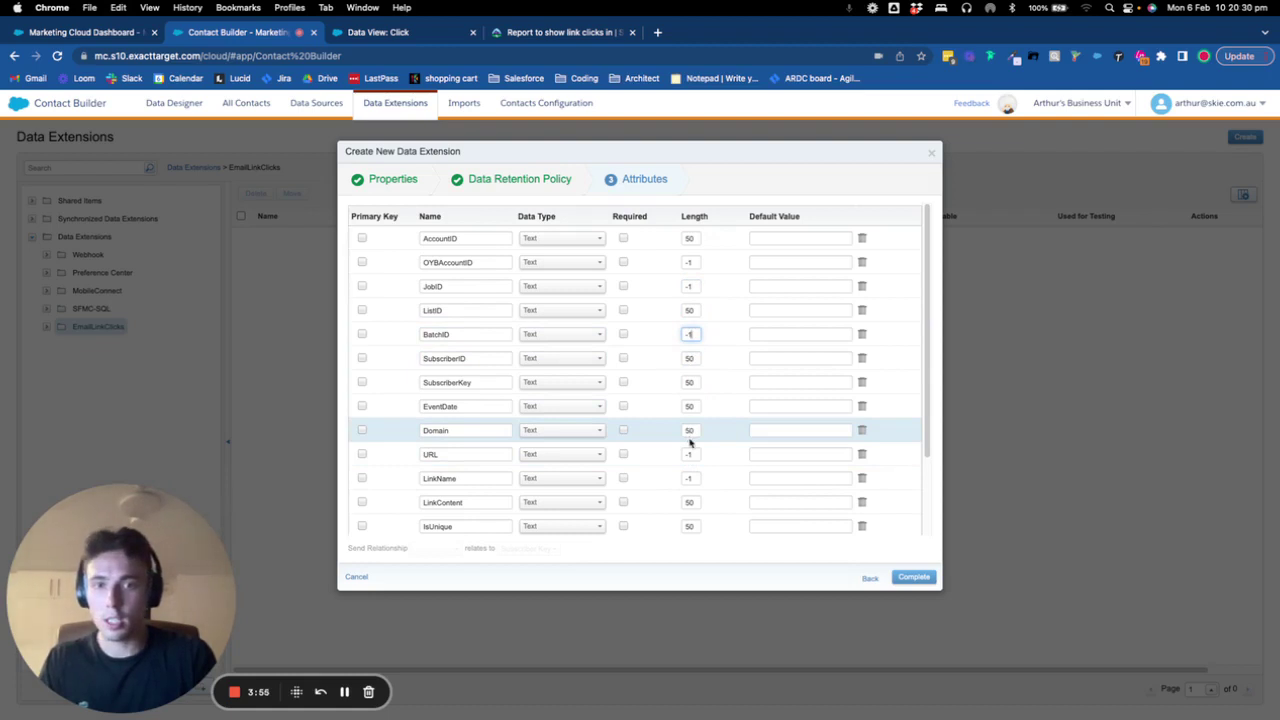
Step: Give LinkContent a length of -1
scroll(689, 441, down, 2)
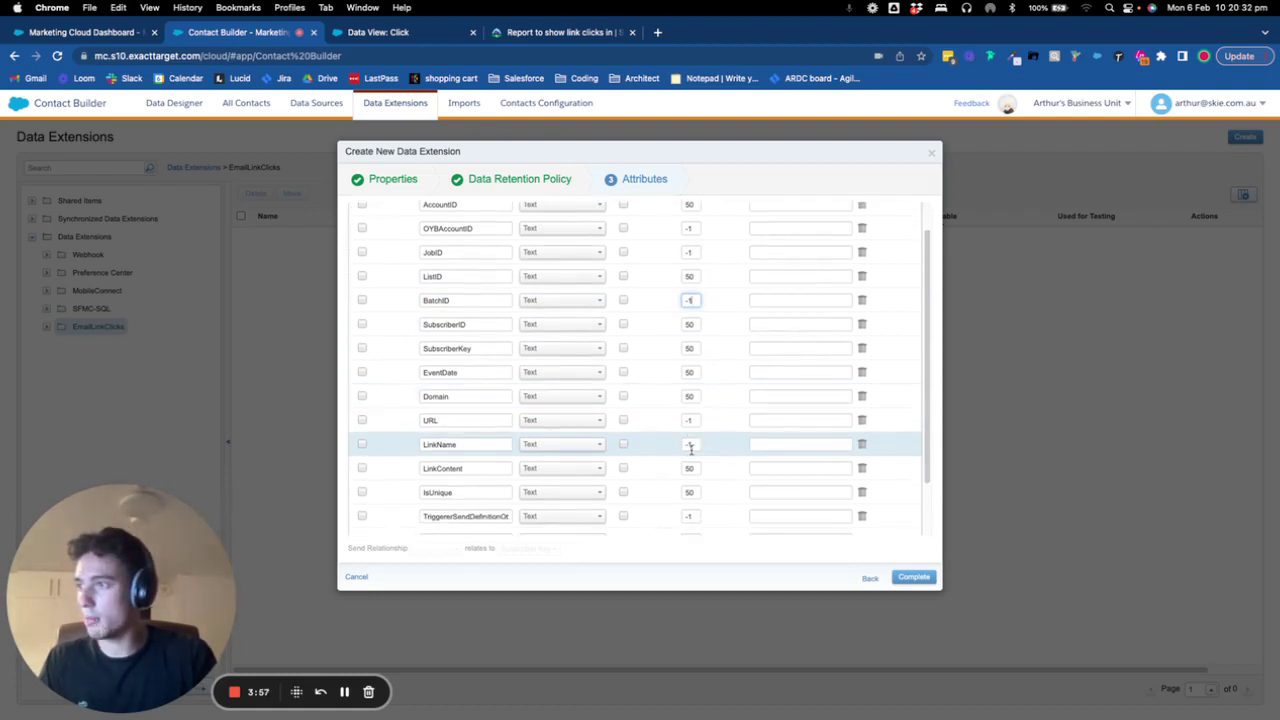
scroll(690, 450, down, 1)
click(689, 451)
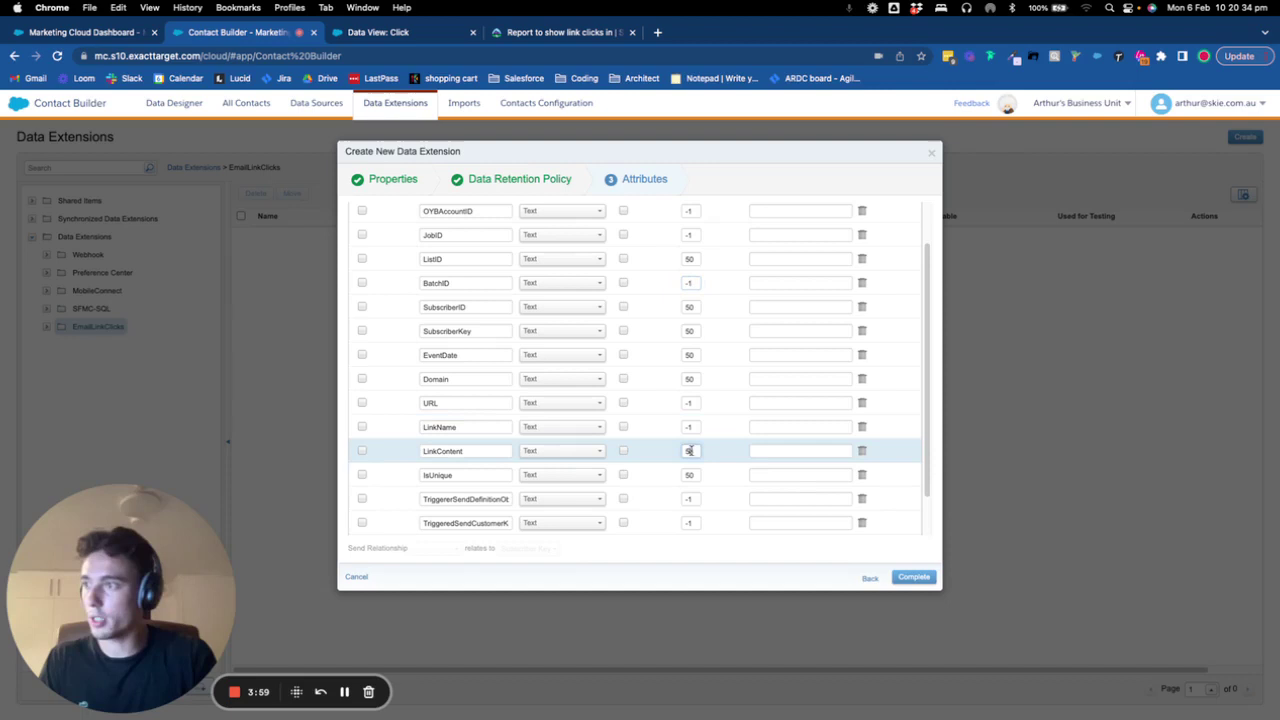
text(-1)
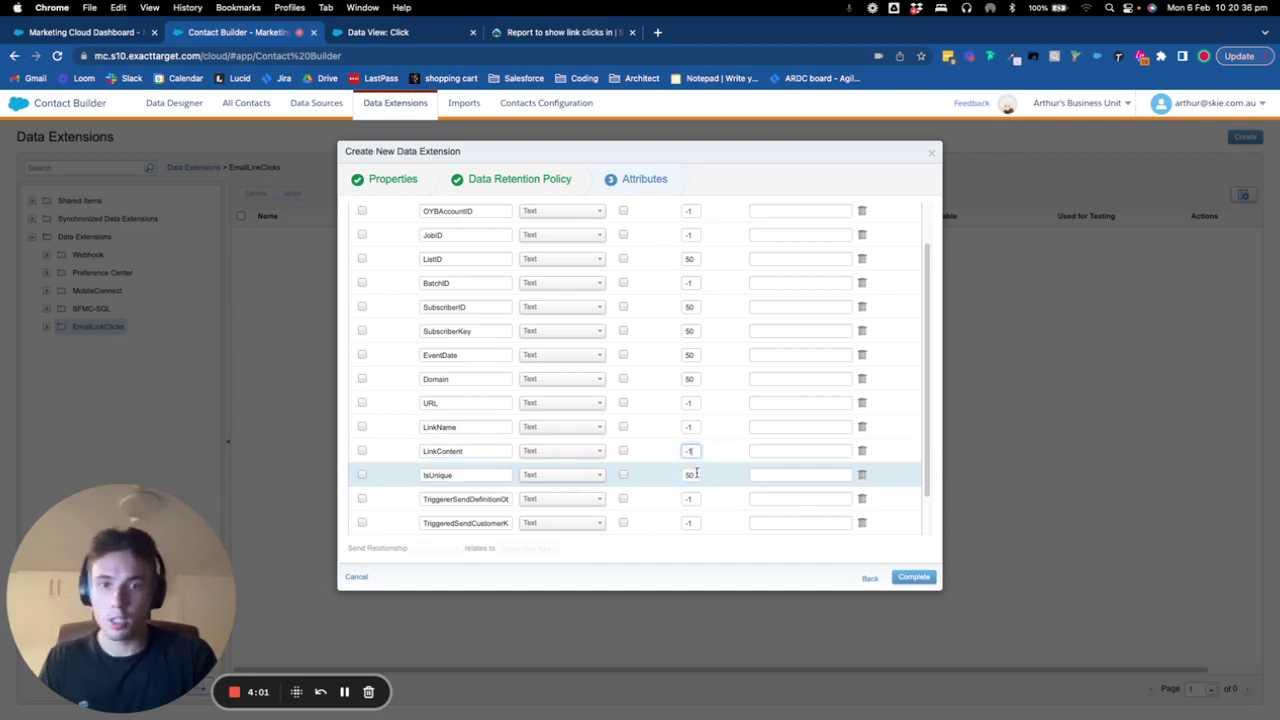
Step: Delete the empty extra attribute row with its trash icon
scroll(697, 474, down, 3)
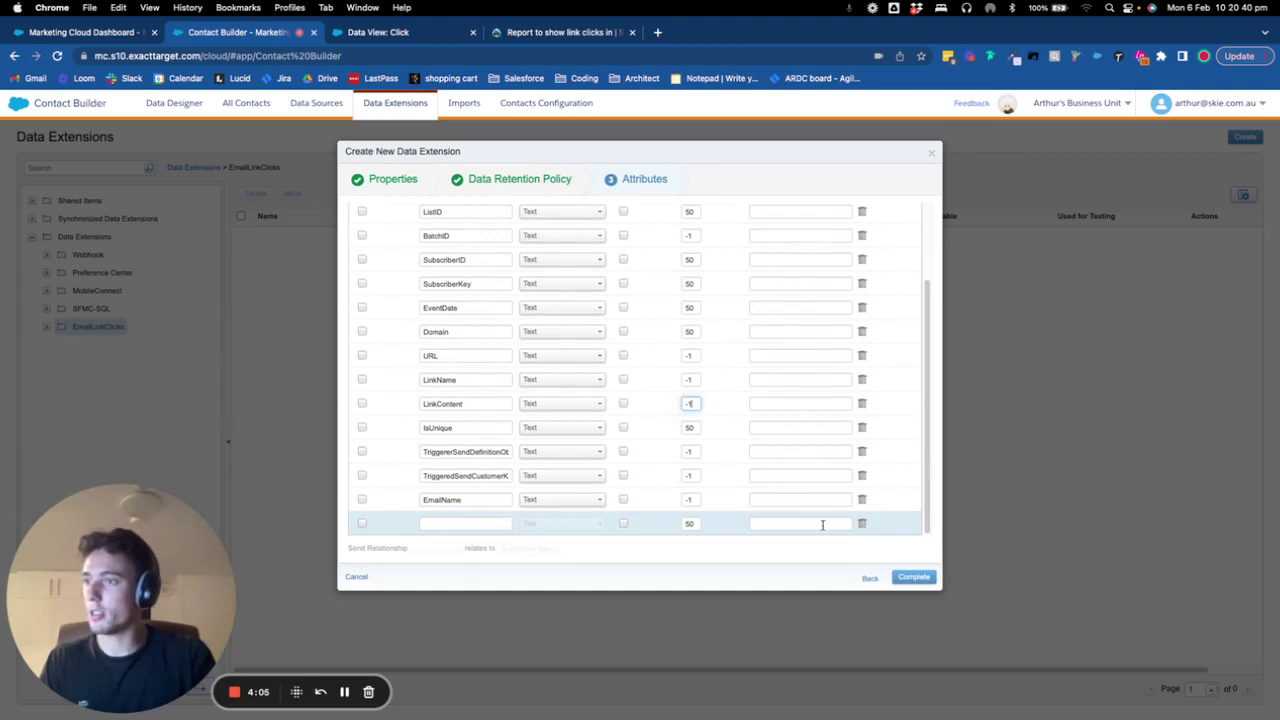
click(861, 523)
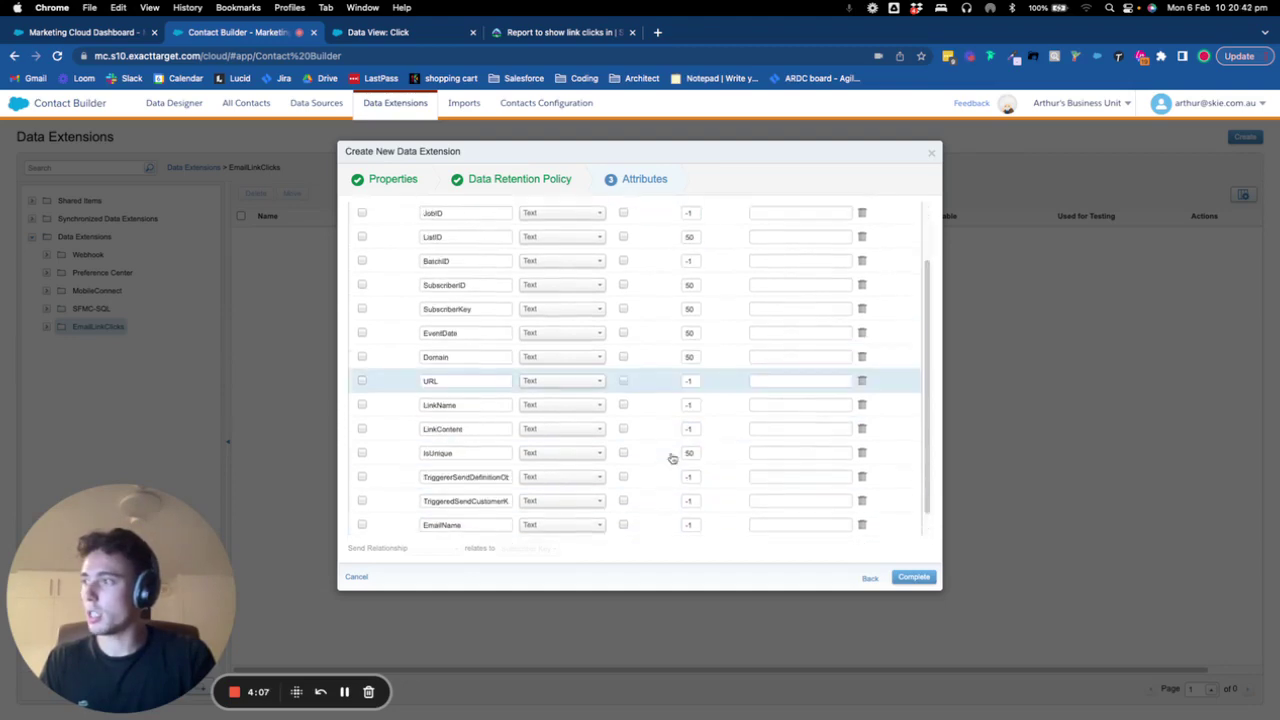
scroll(672, 457, down, 1)
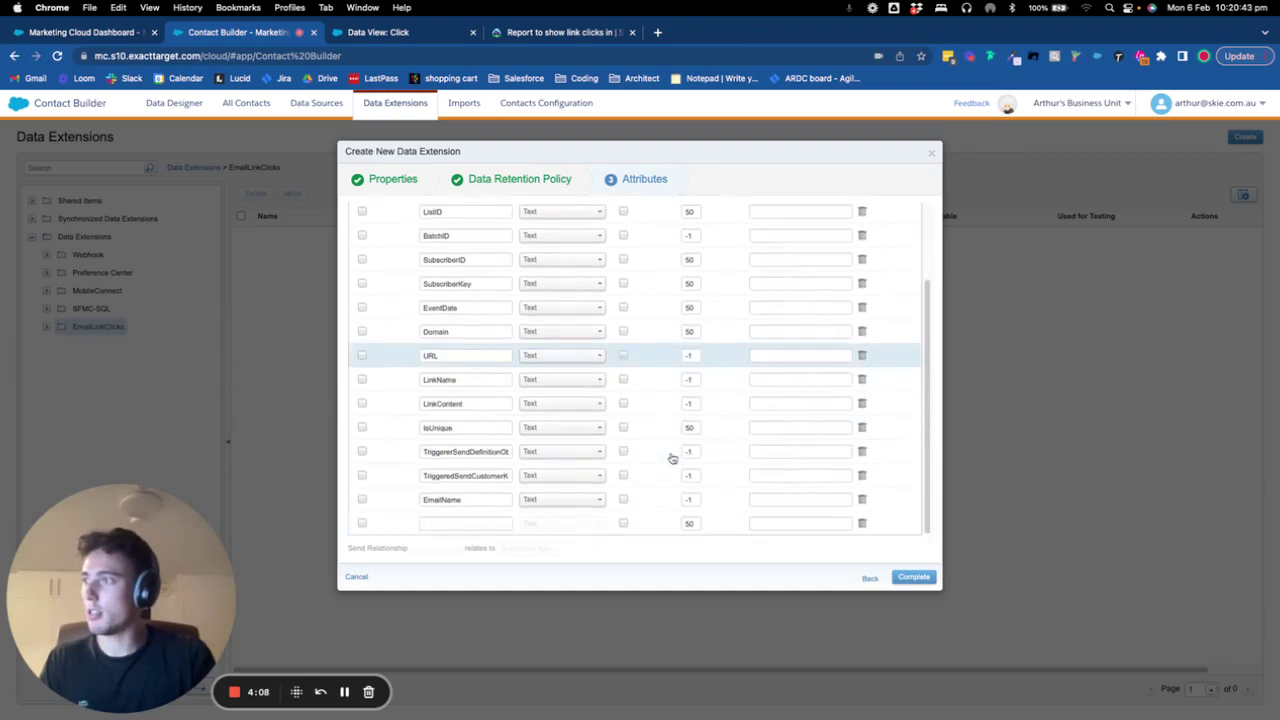
click(862, 523)
scroll(697, 443, down, 3)
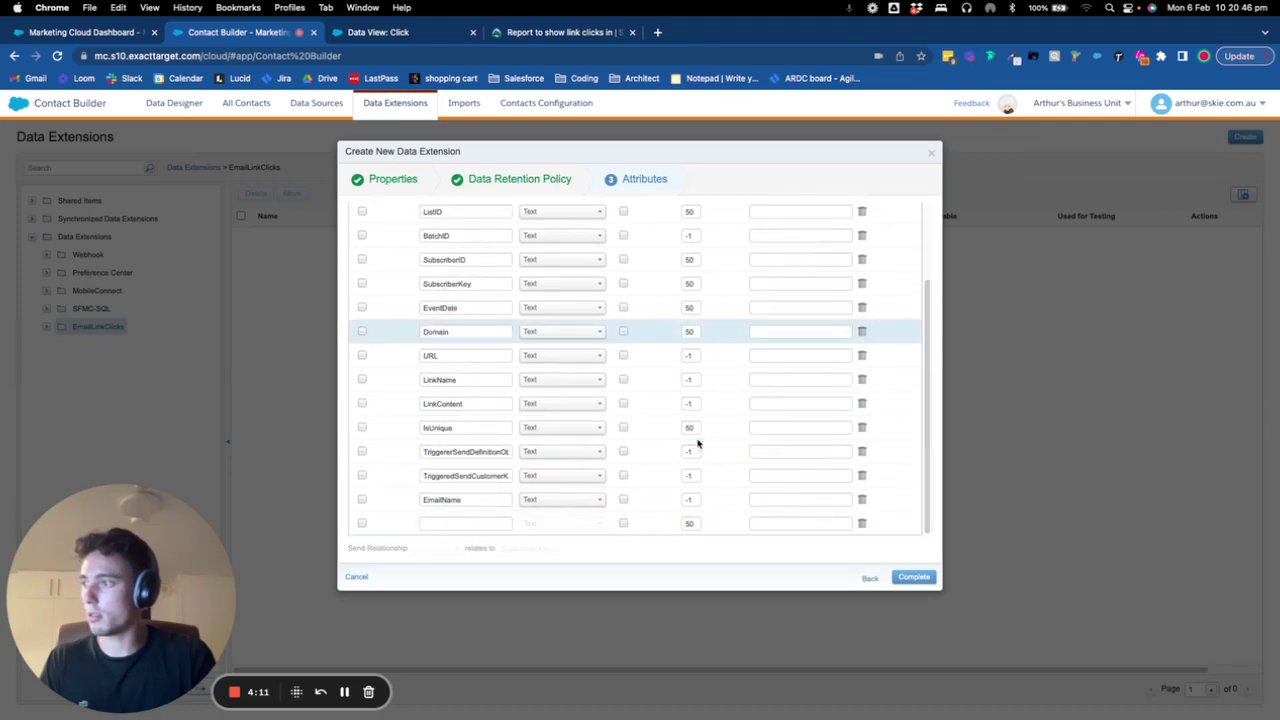
scroll(720, 470, up, 3)
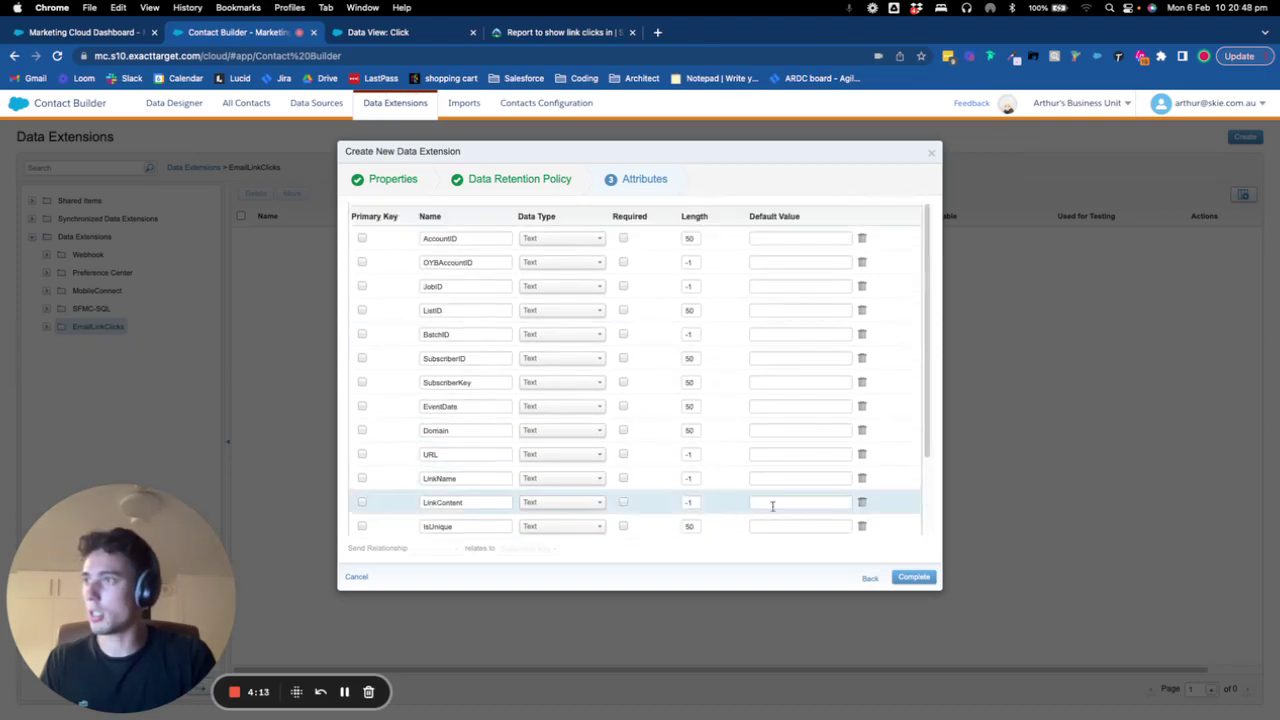
Step: Create the EmailLinkClicks data extension and open its details
click(913, 577)
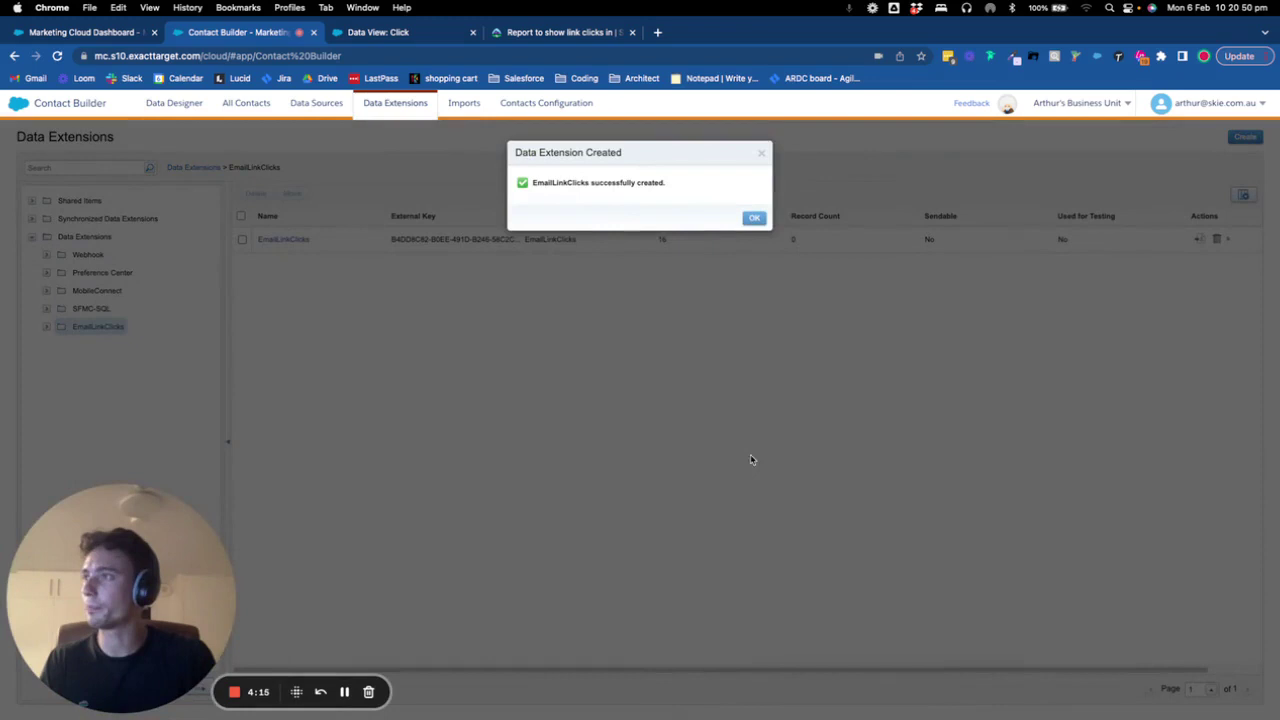
click(755, 218)
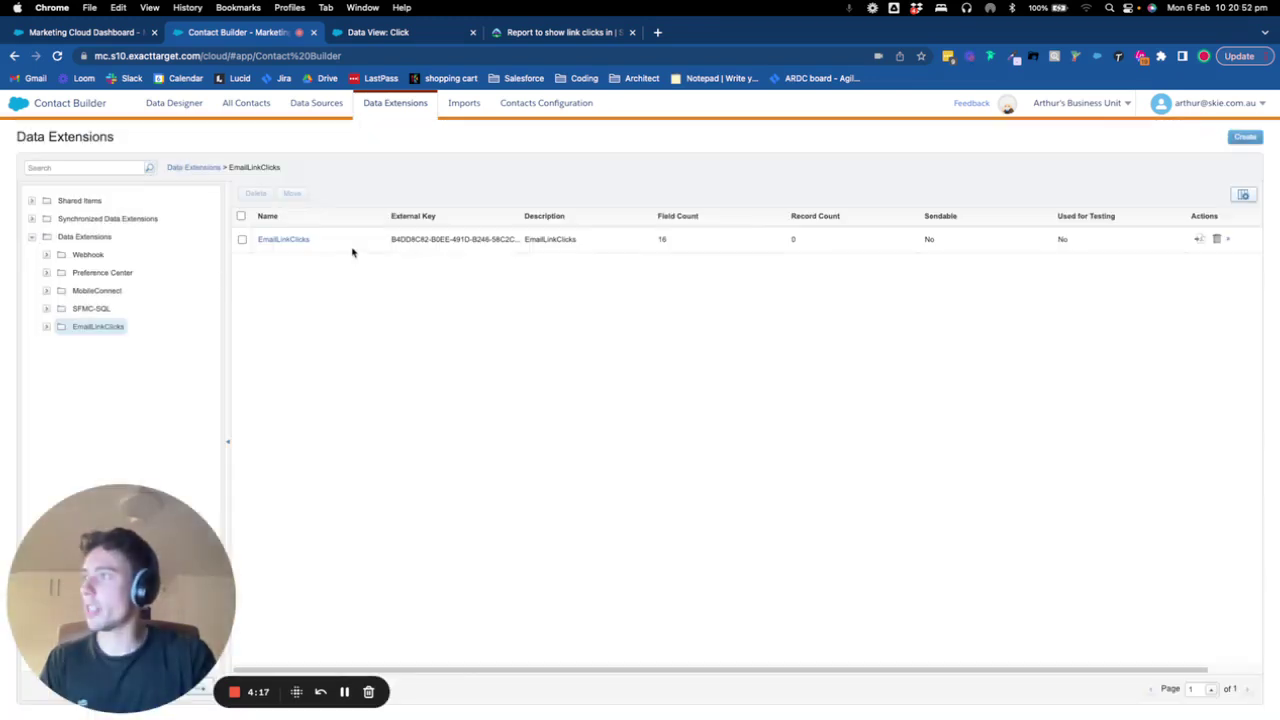
click(303, 240)
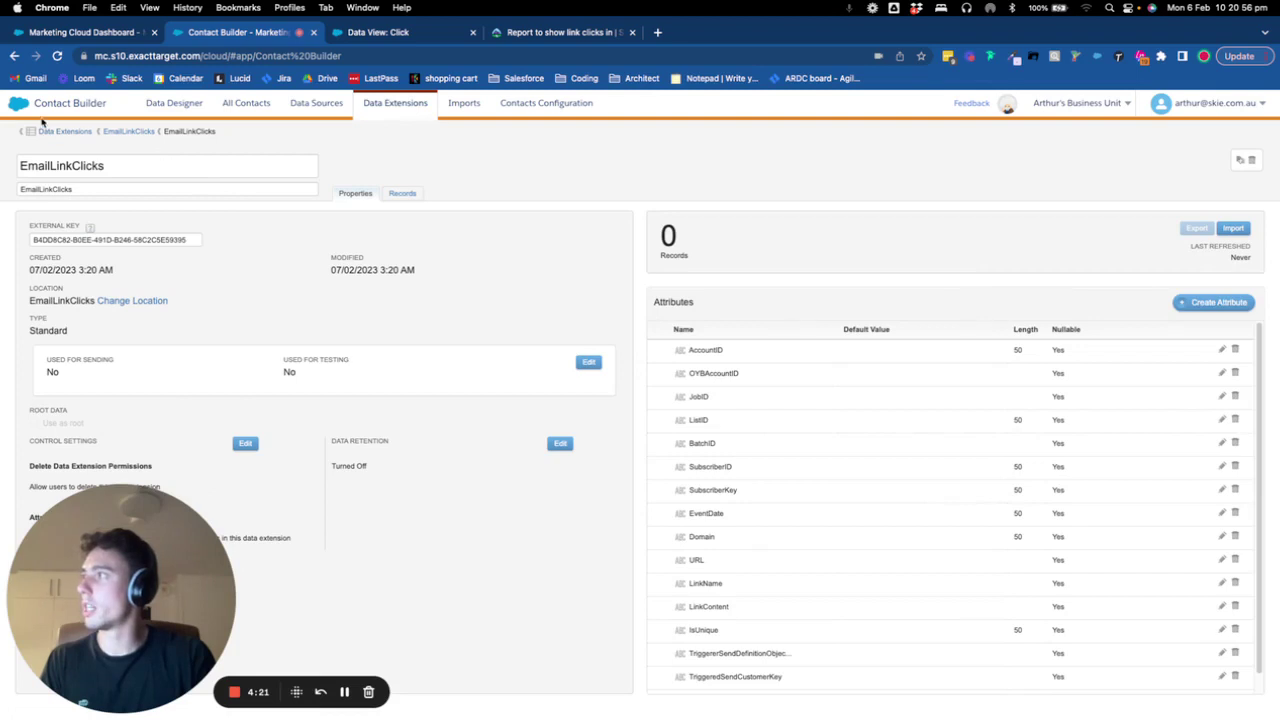
Step: Open Automation Studio from the Journey Builder menu in a new browser tab
mouse_move(32, 113)
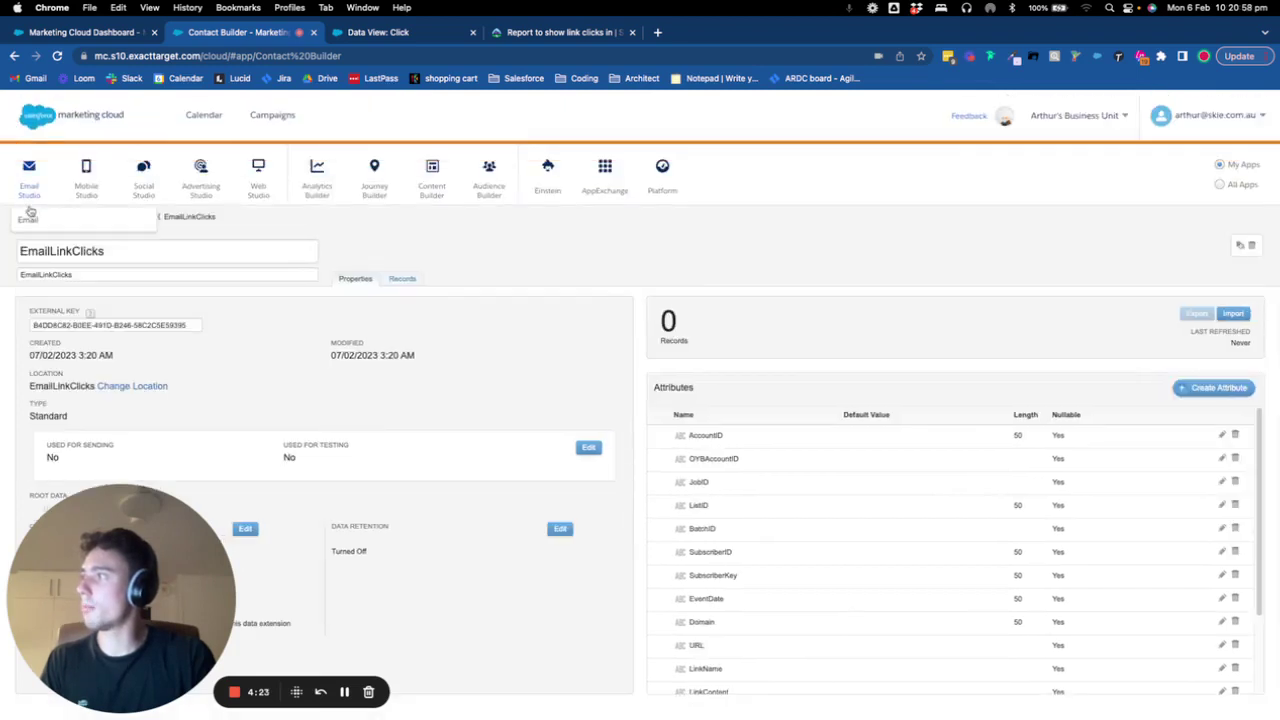
mouse_move(327, 190)
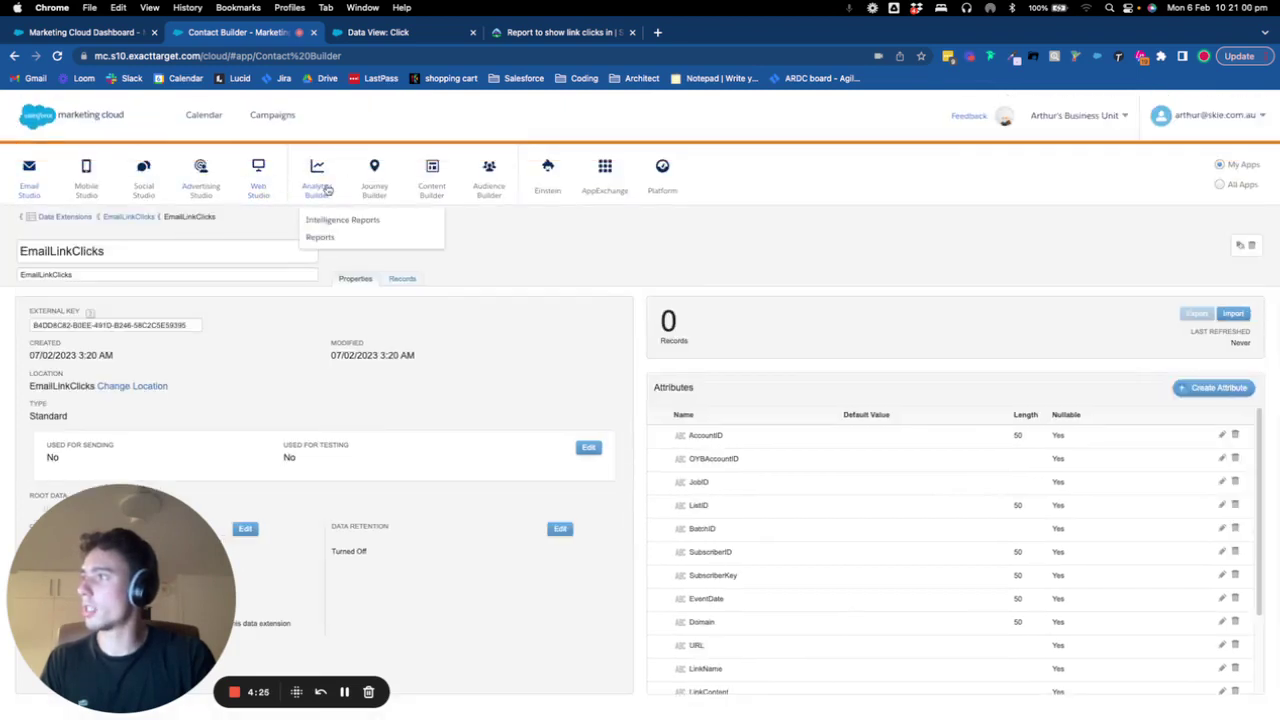
mouse_move(376, 188)
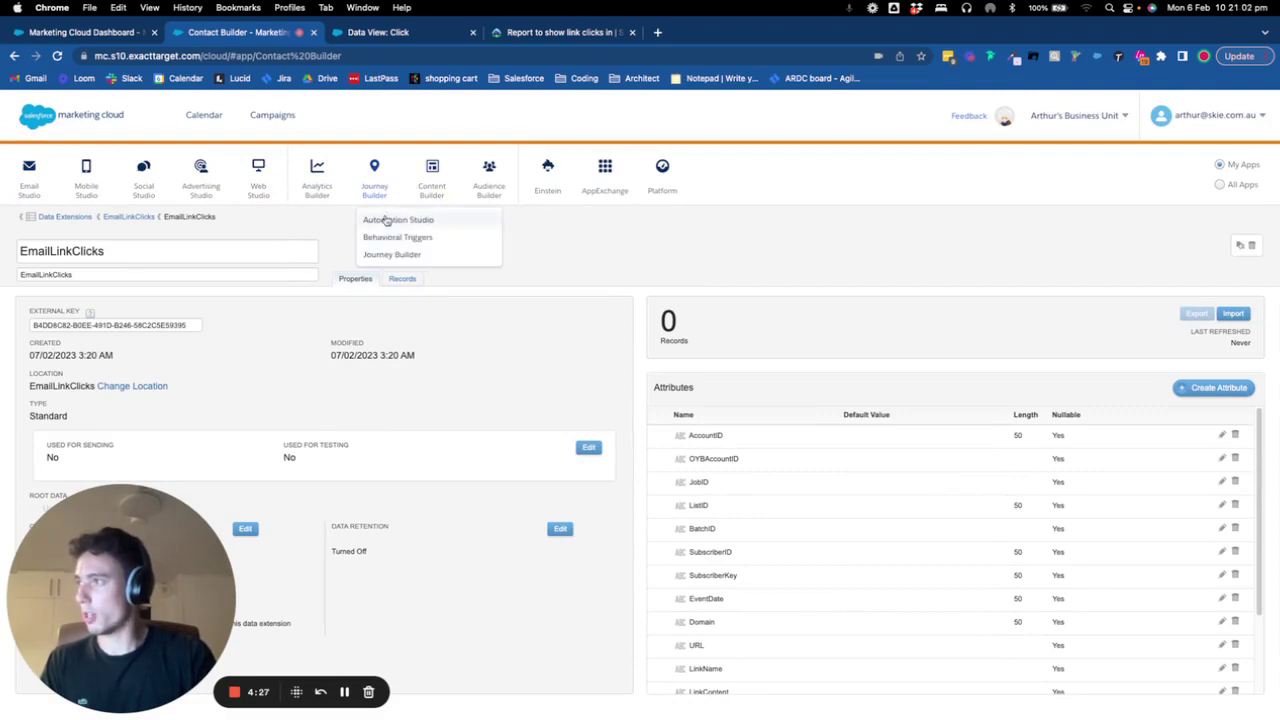
right_click(388, 221)
click(403, 227)
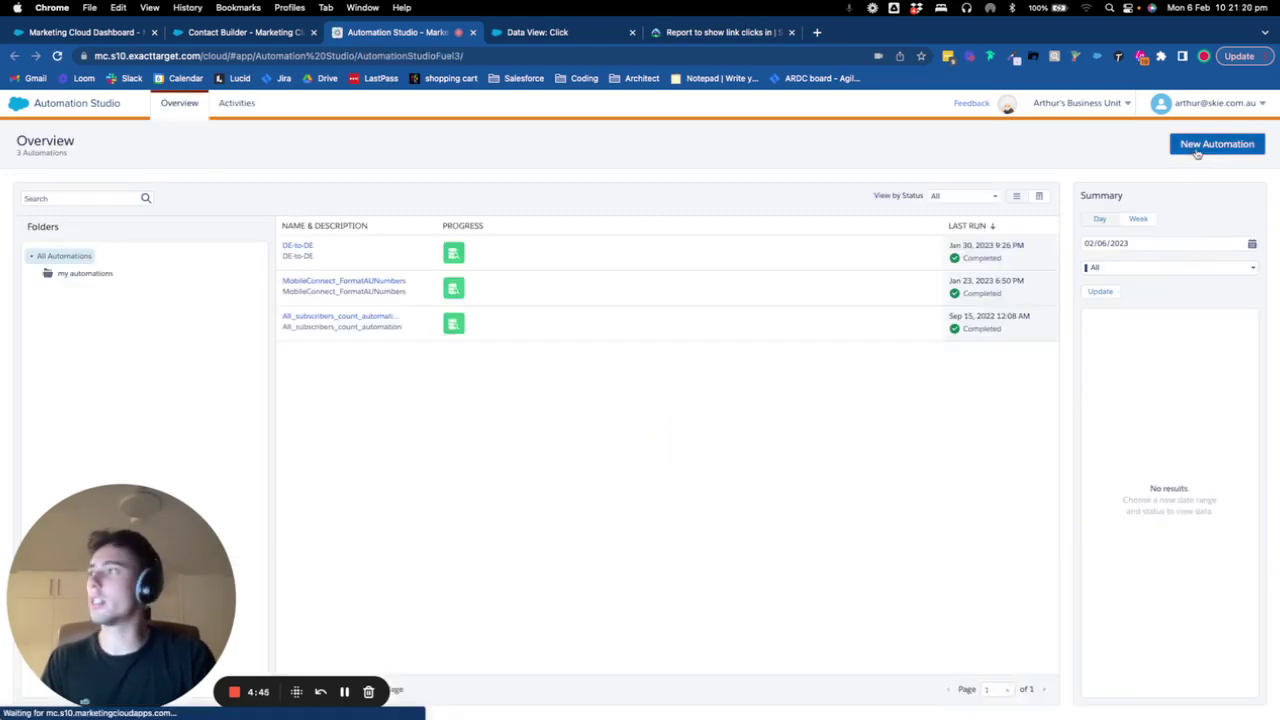
Step: Create a new automation with a Schedule as its starting source
click(1196, 148)
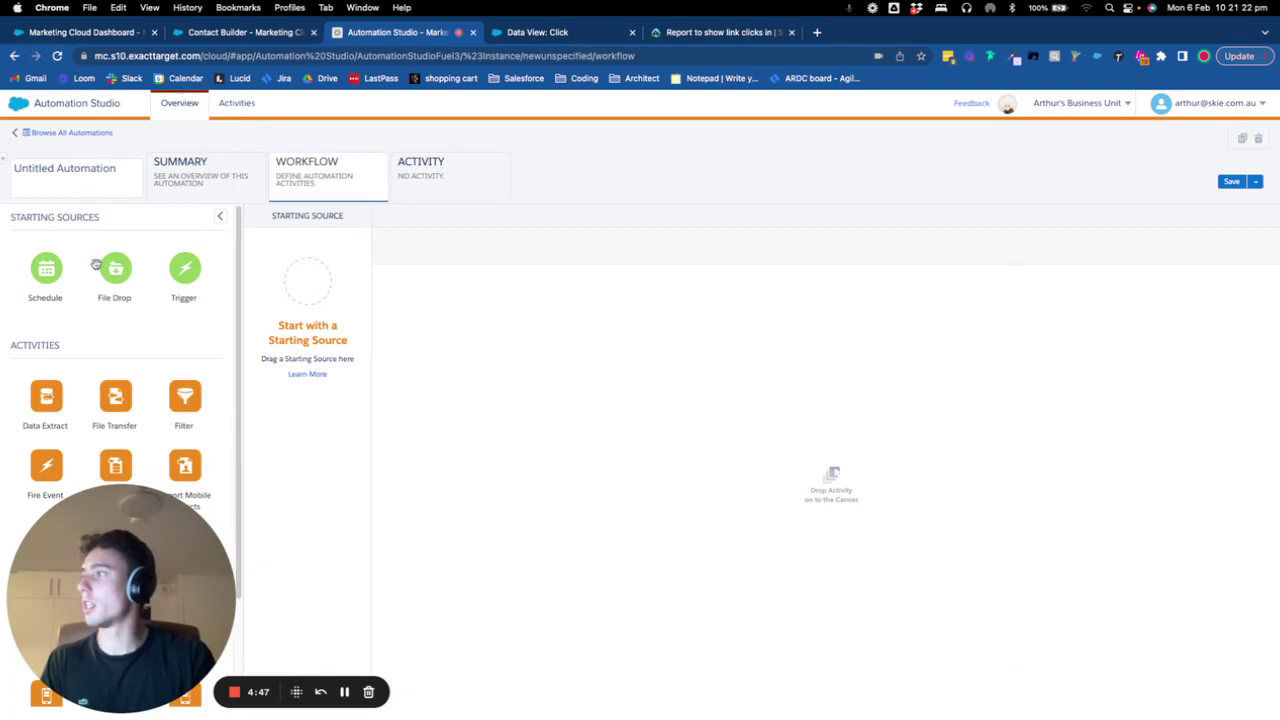
drag(56, 270, 307, 285)
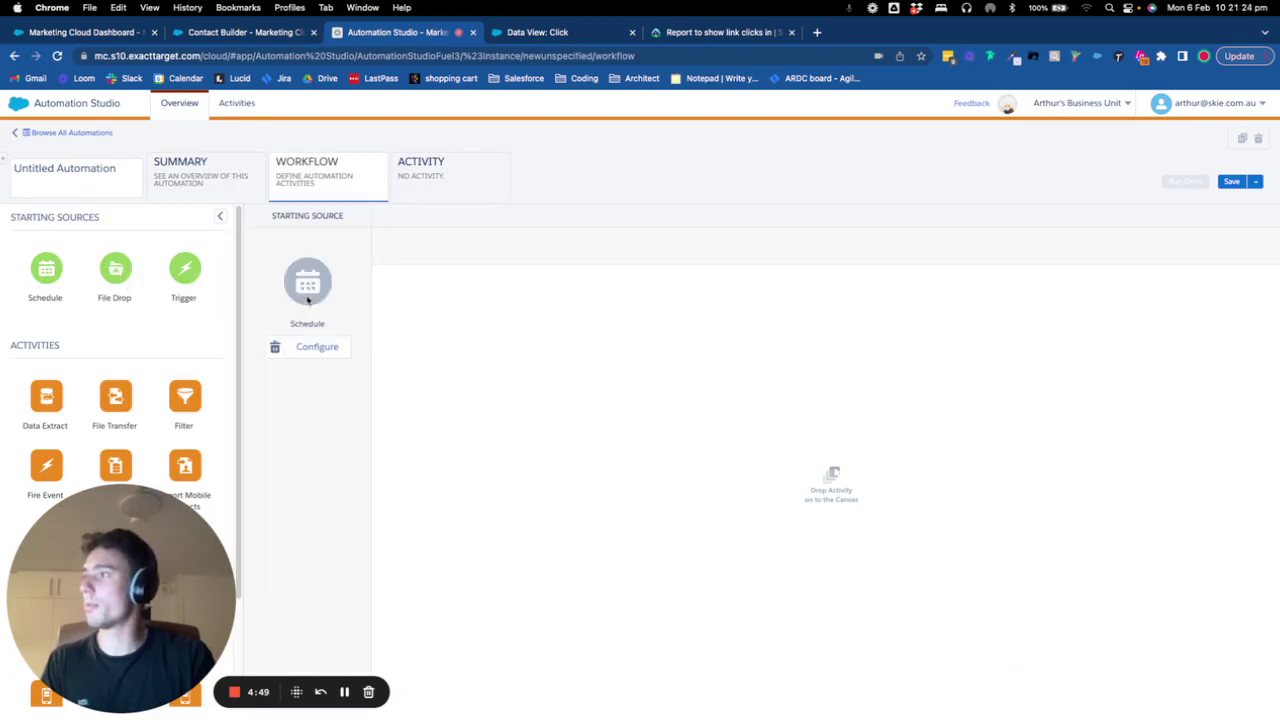
click(310, 347)
Step: Schedule it to repeat hourly from 07/02/2023, never ending
click(500, 339)
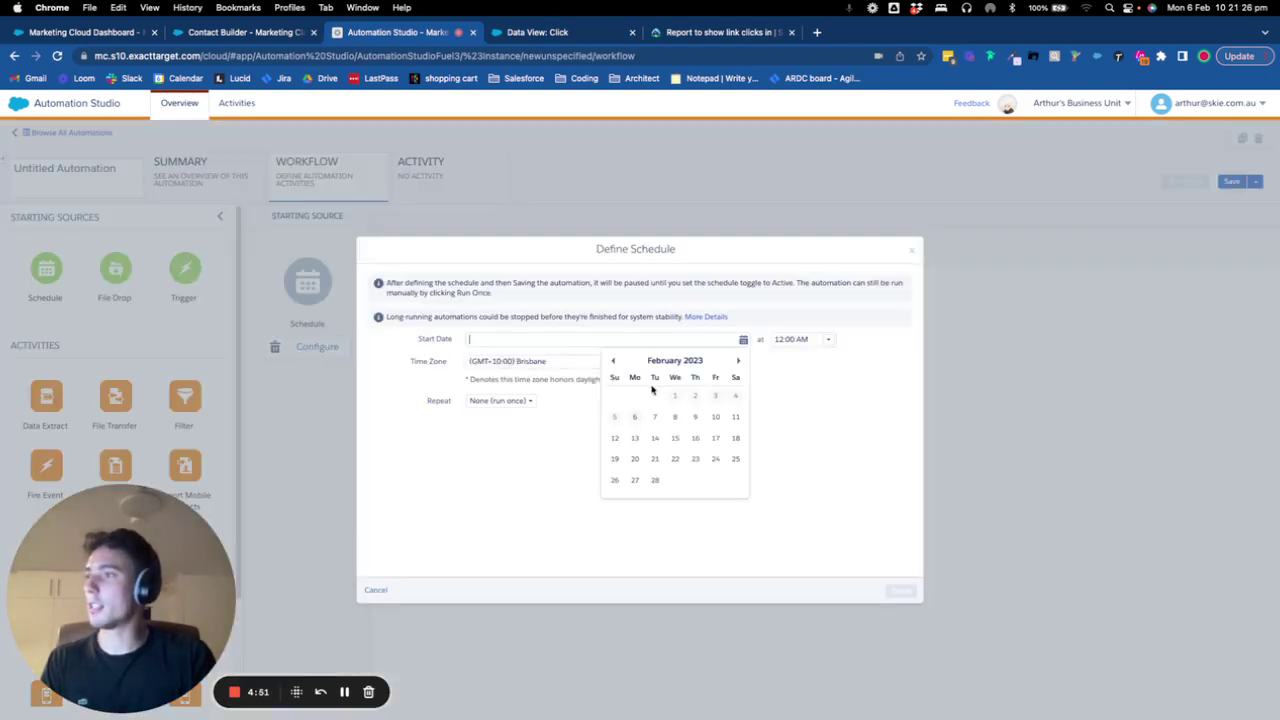
click(660, 418)
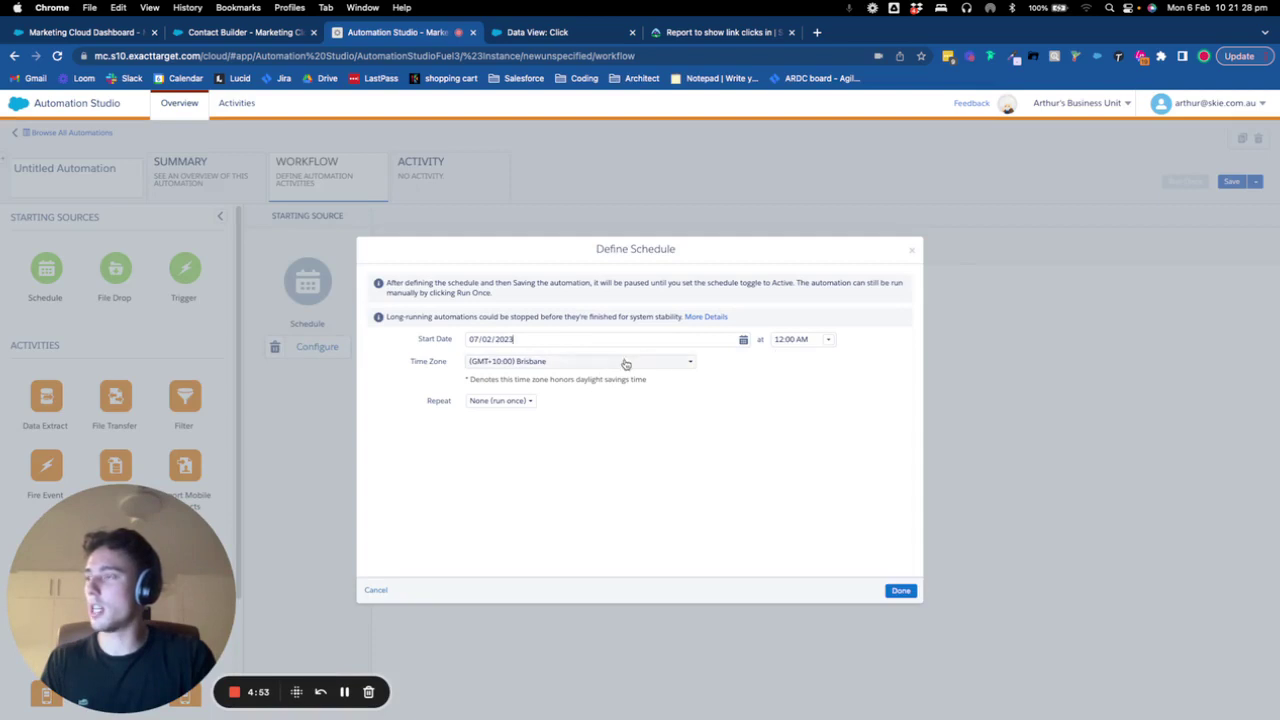
click(512, 401)
click(504, 429)
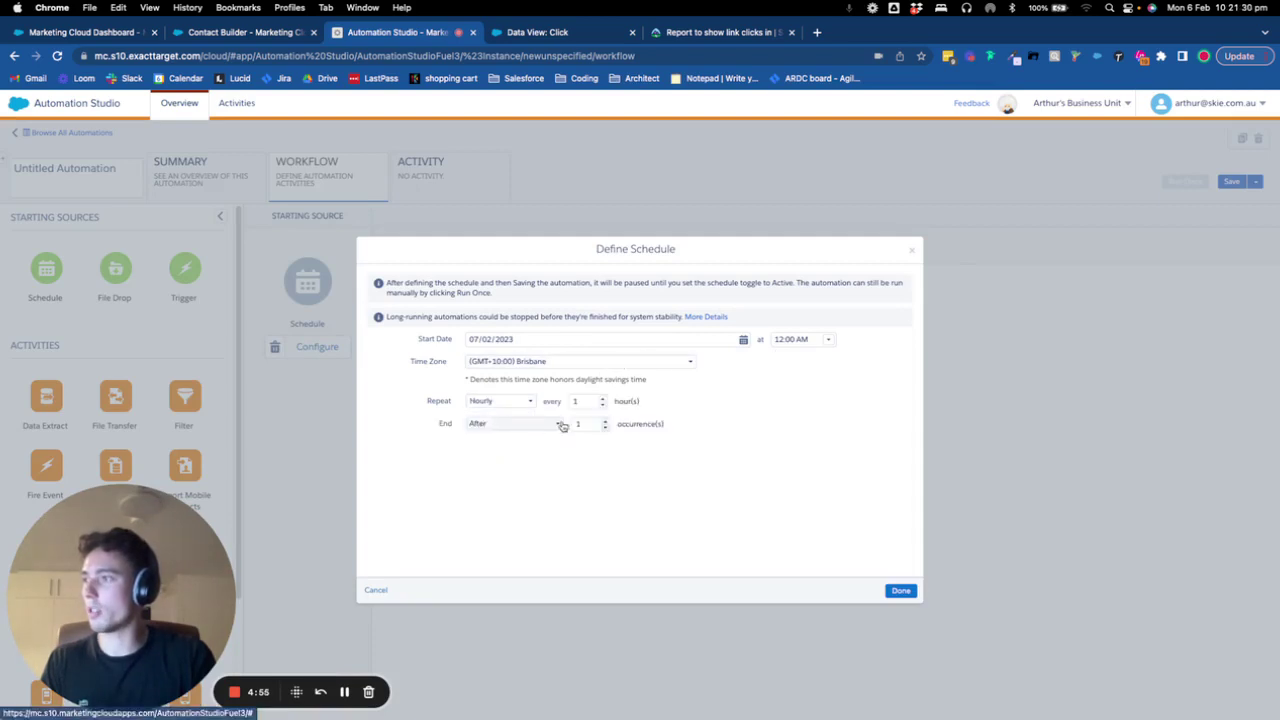
click(557, 424)
click(526, 440)
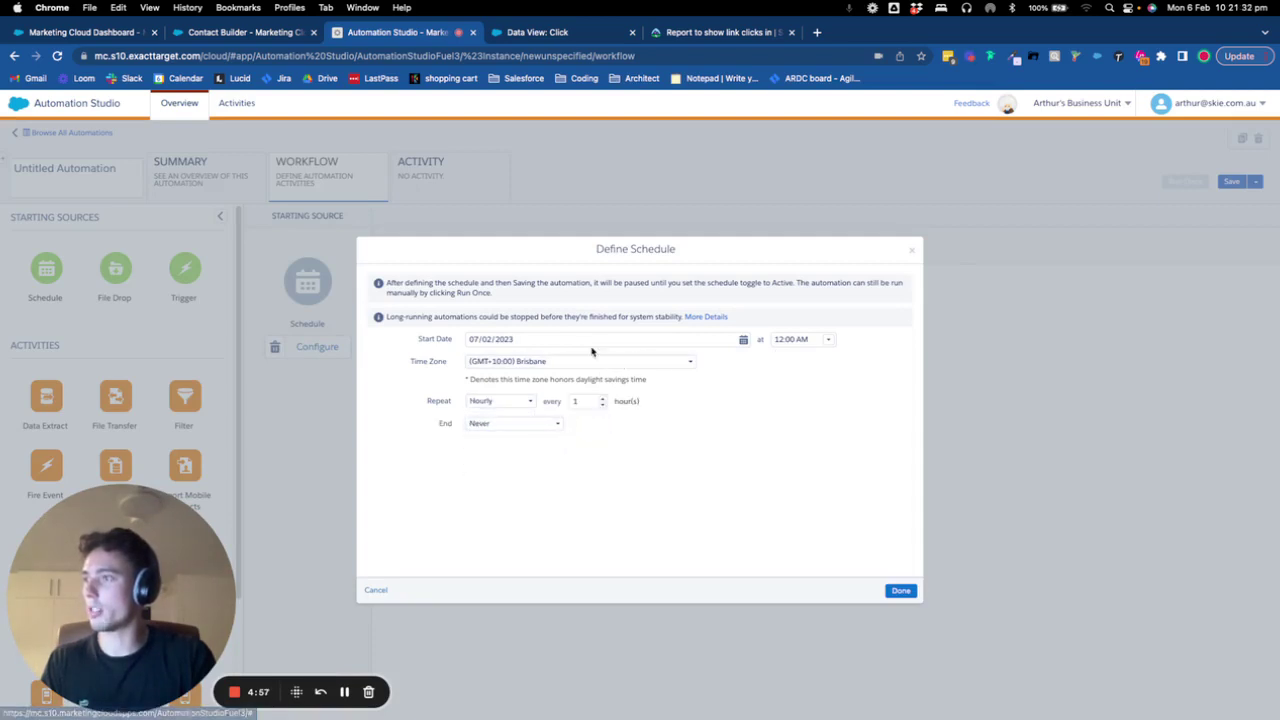
click(899, 590)
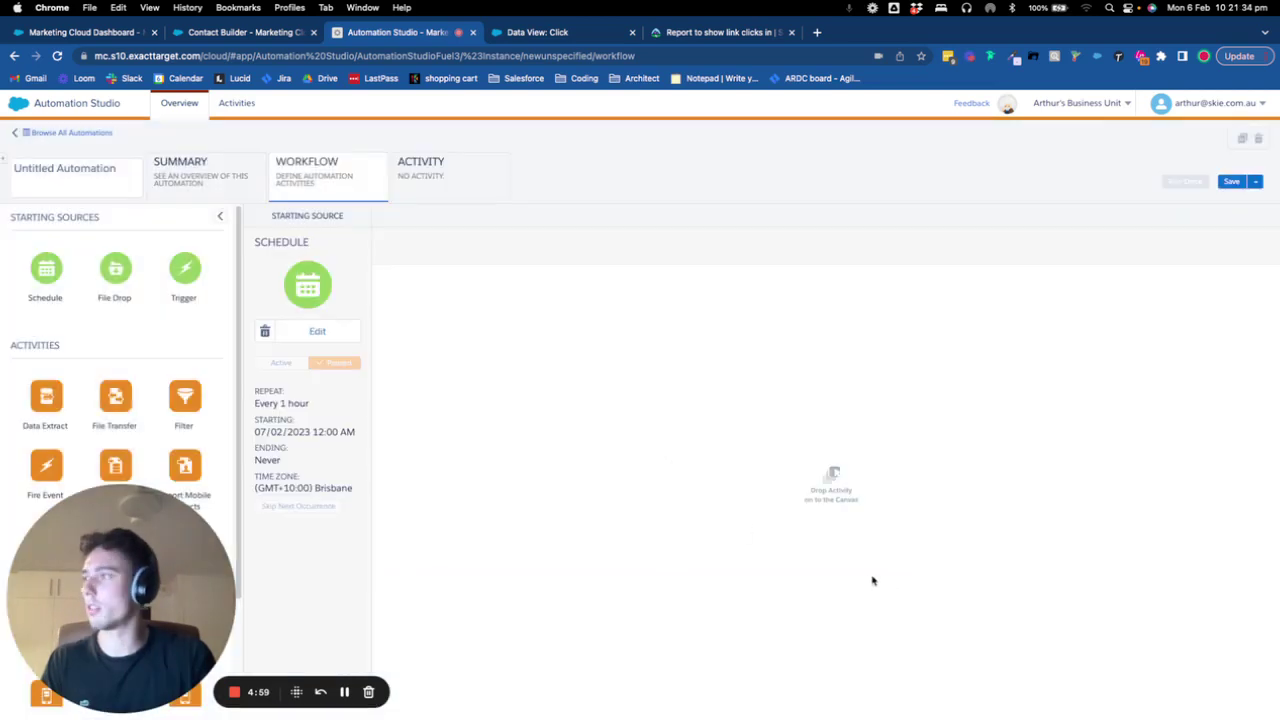
scroll(76, 323, down, 1)
scroll(76, 323, down, 3)
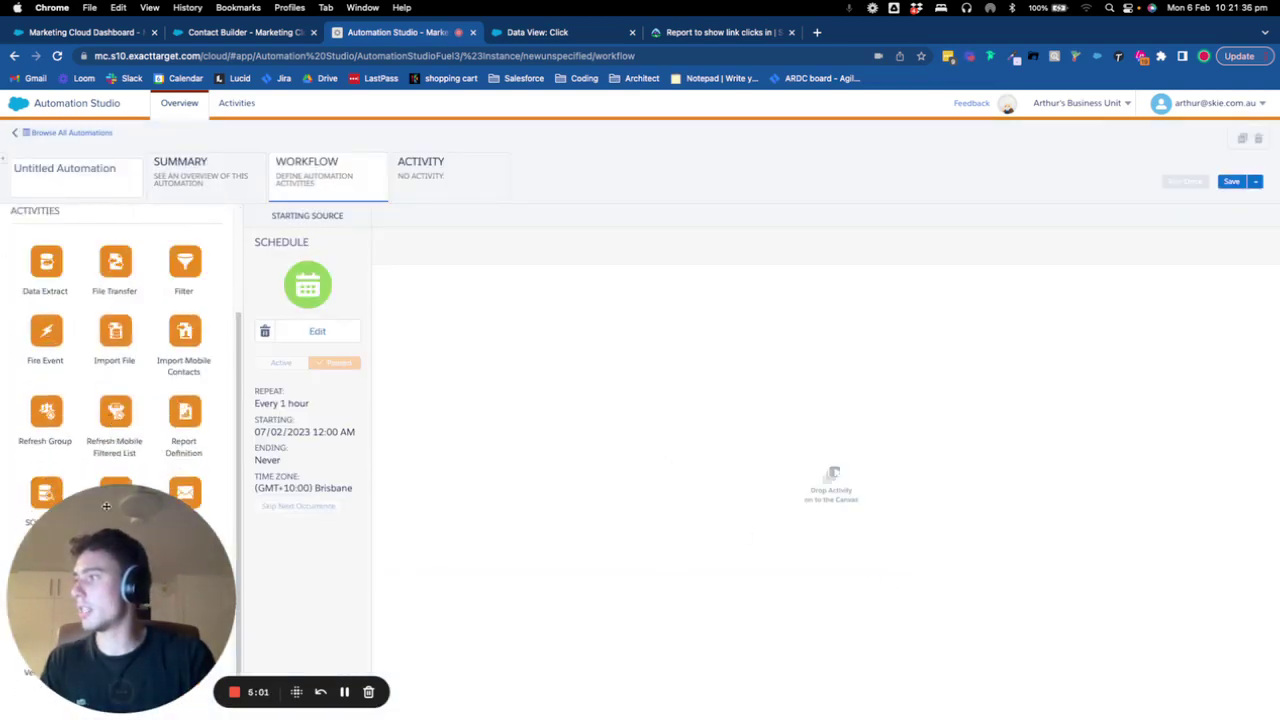
Step: Add a SQL Query step to the workflow and start a new query activity
drag(120, 600, 334, 578)
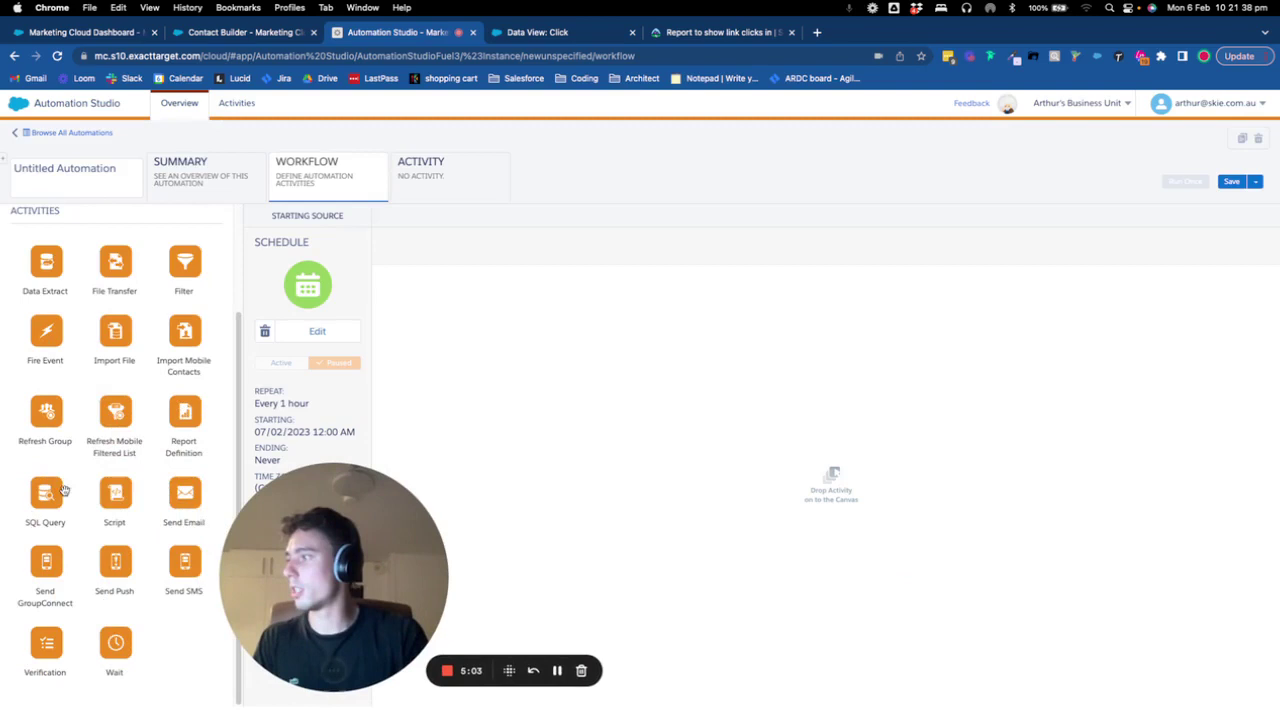
drag(52, 490, 470, 322)
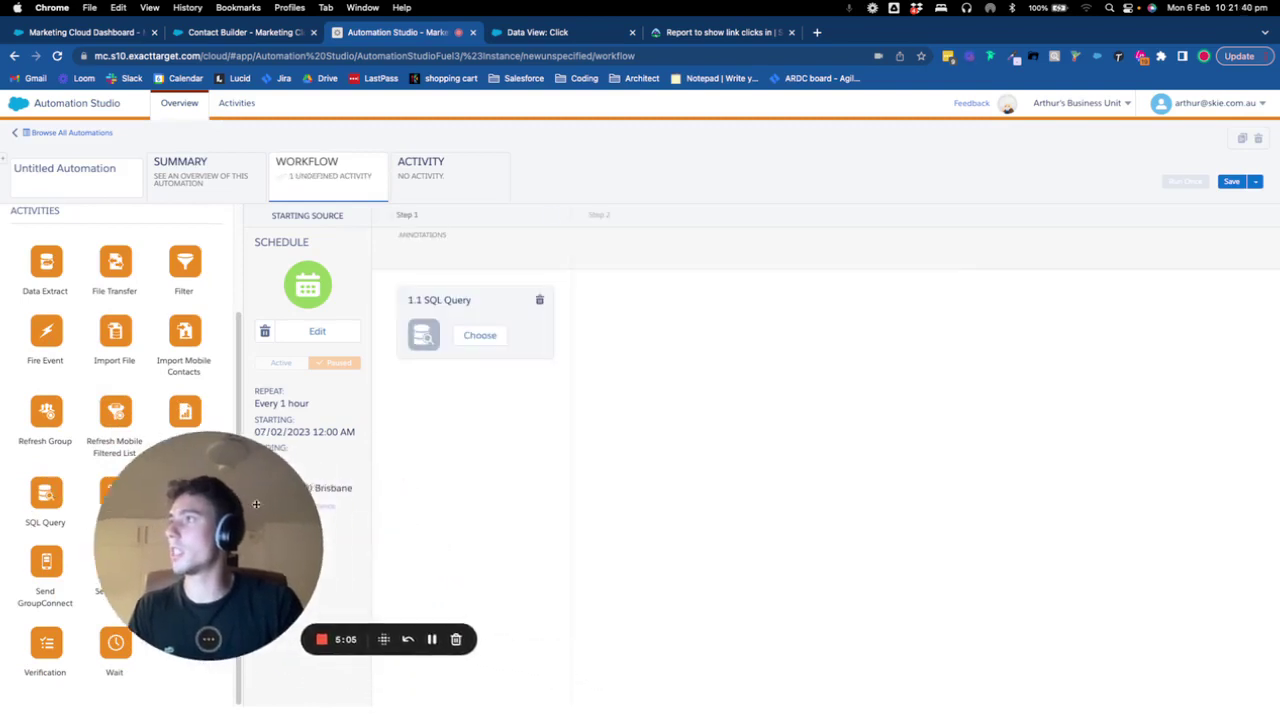
click(478, 335)
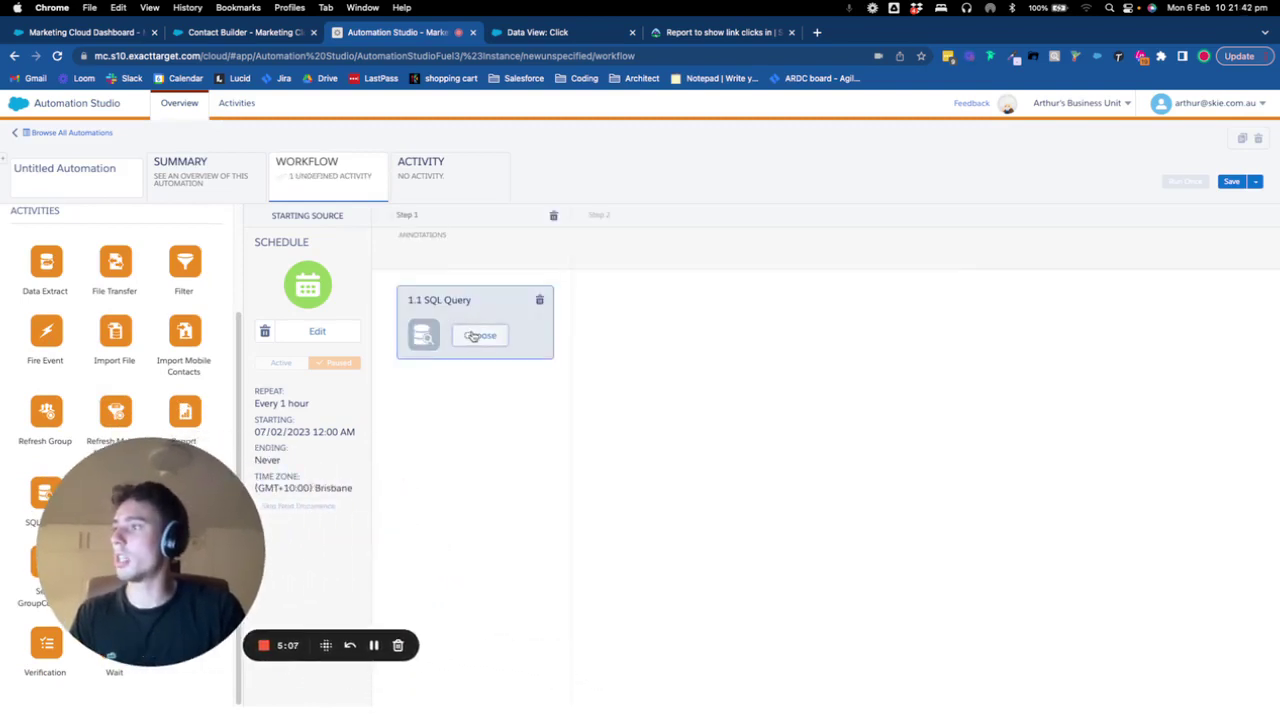
click(945, 185)
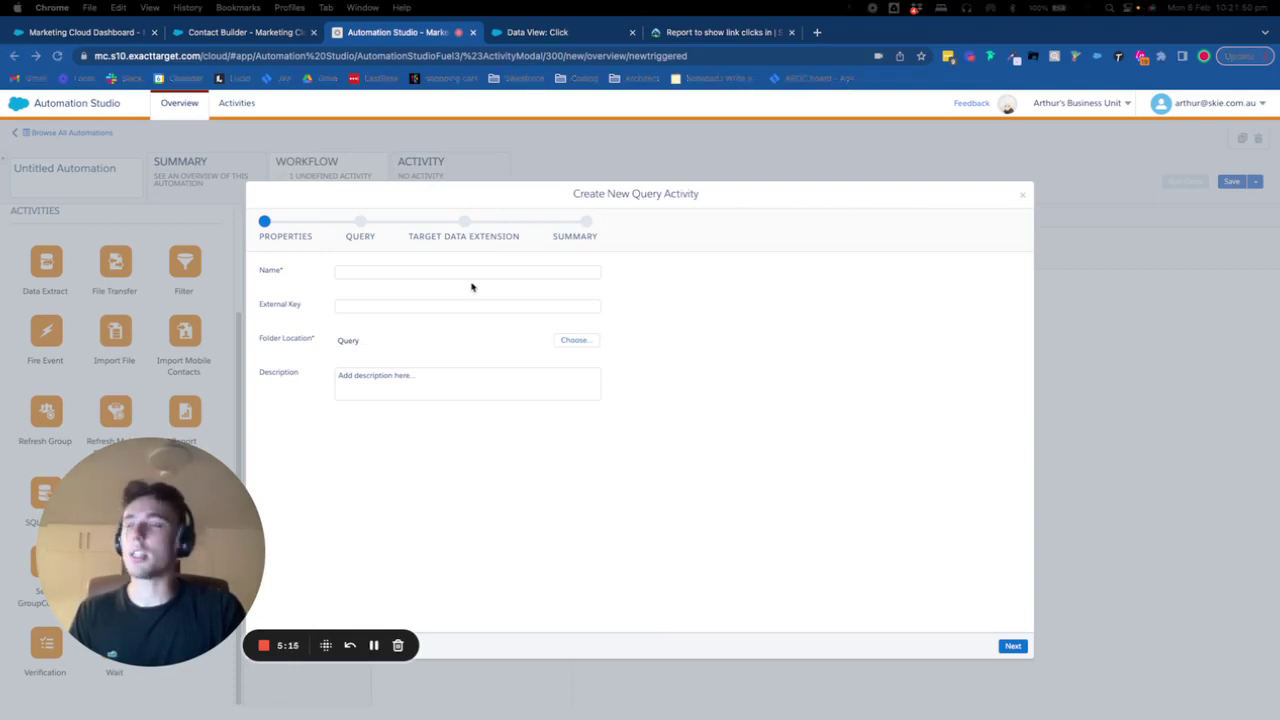
Step: Enter EmailLinkClicks as the query's Name, External Key and Description
click(412, 273)
text(EmailLinkClicks)
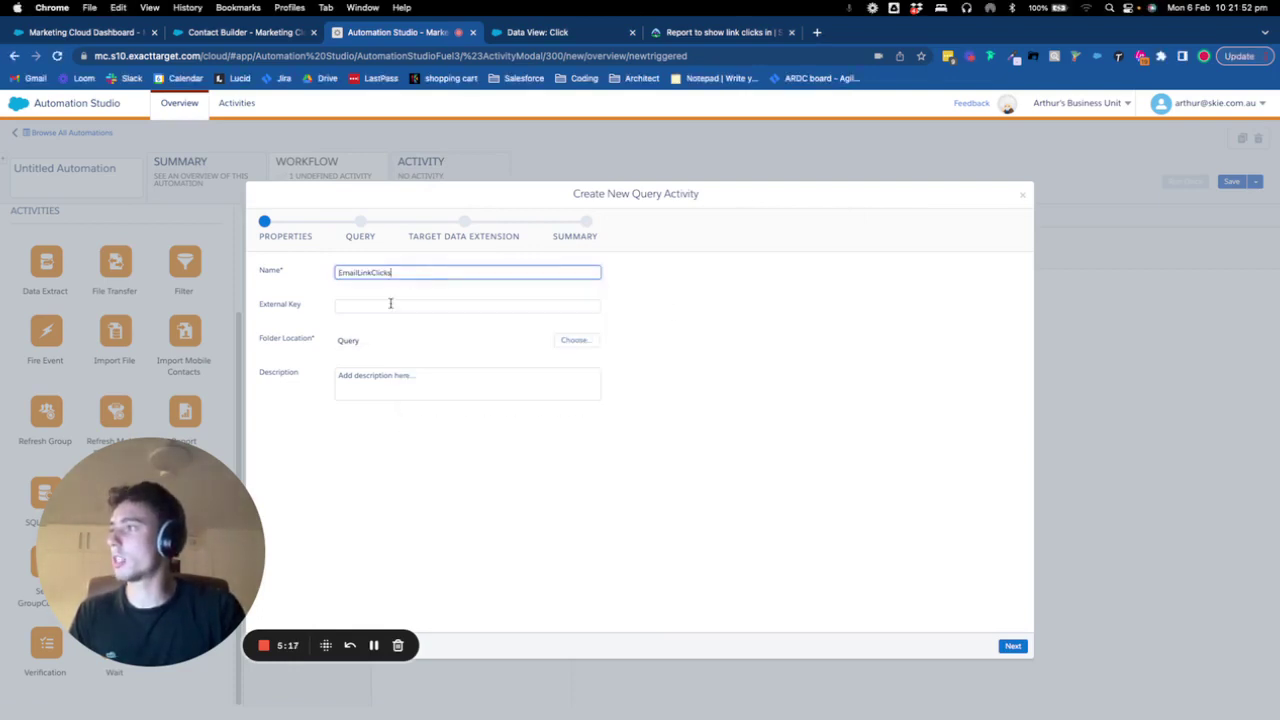
click(372, 306)
text(EmailLinkClicks)
click(395, 387)
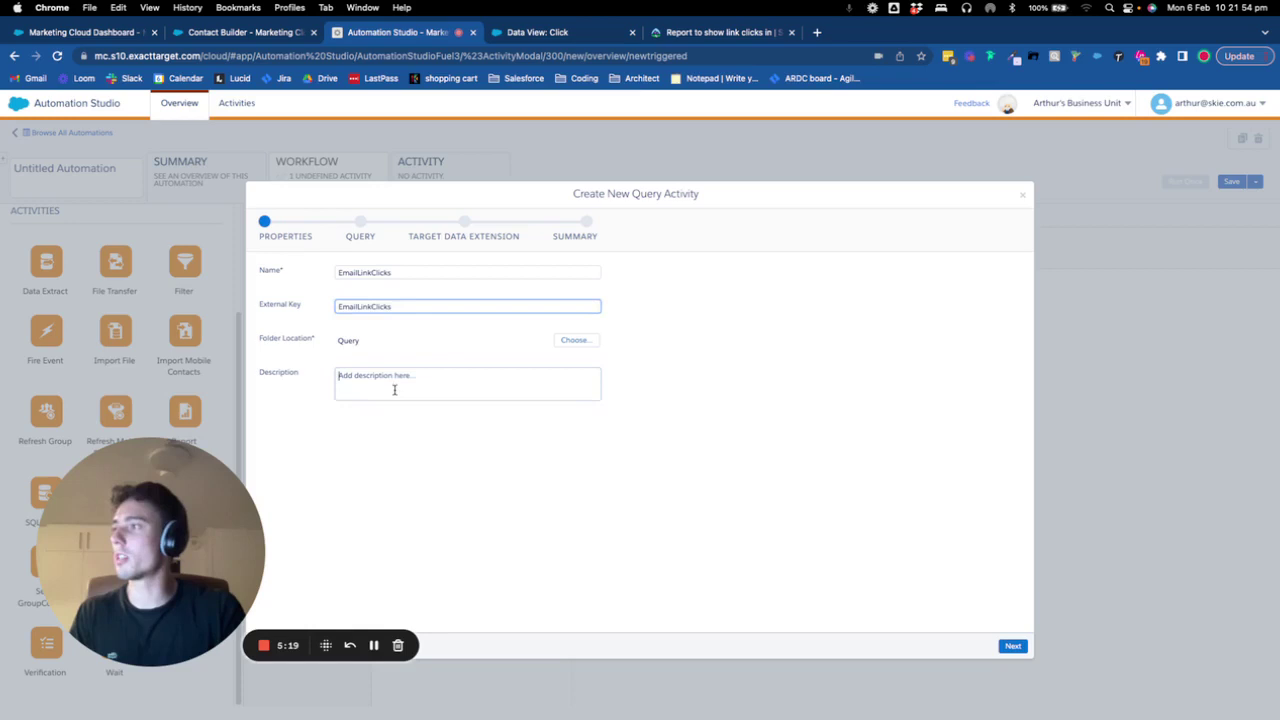
text(EmailLinkClicks)
click(1010, 645)
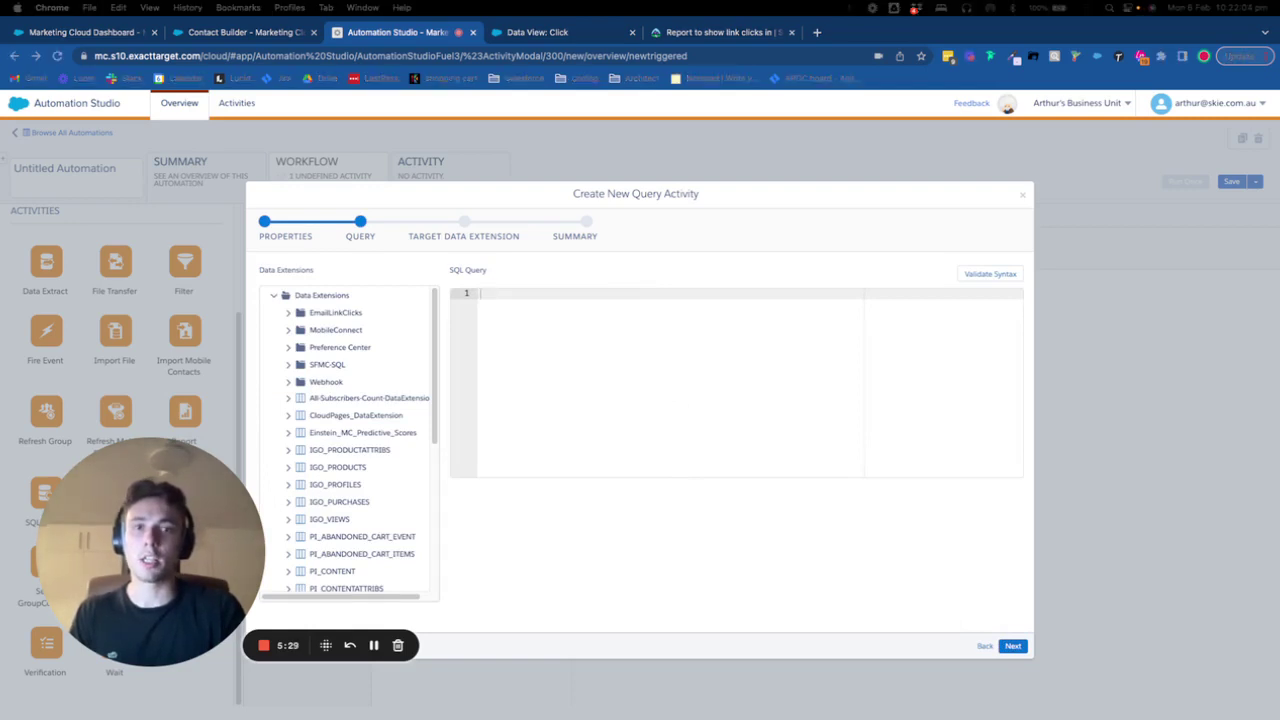
Step: Paste the query joining [_click] to [_Job] for EmailName, checking the Click data view docs
key(super+v)
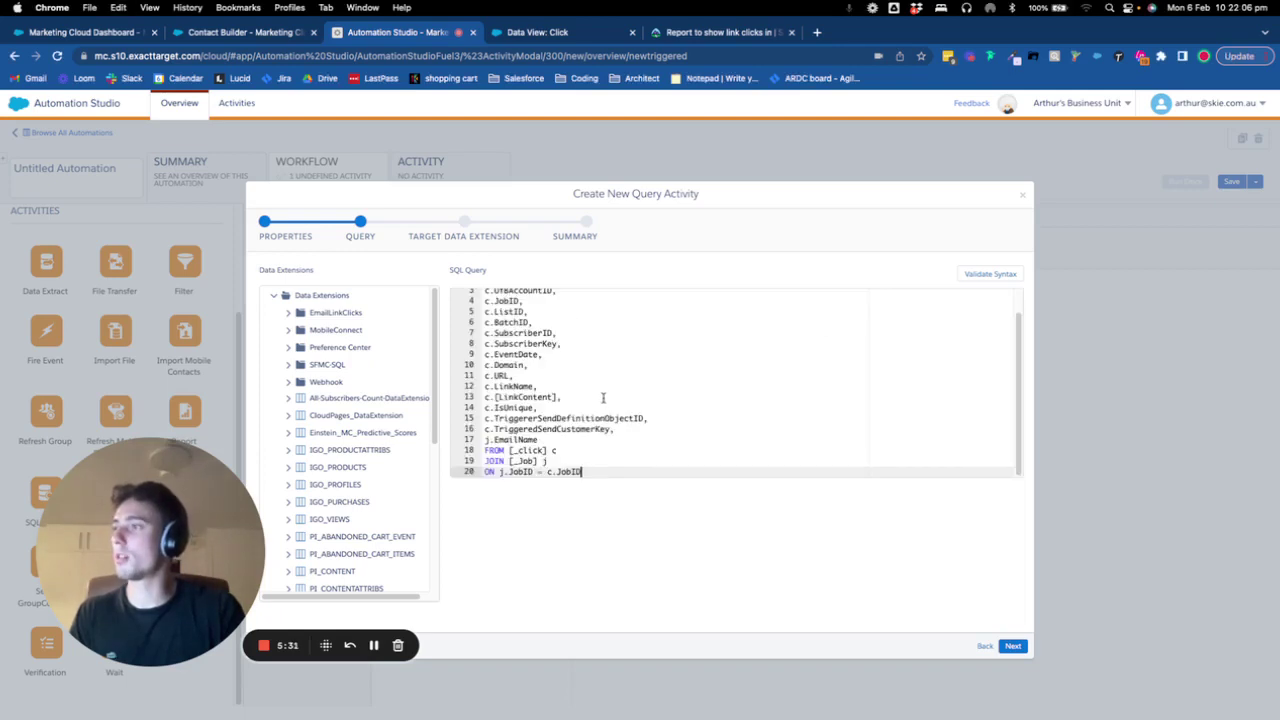
scroll(818, 370, up, 2)
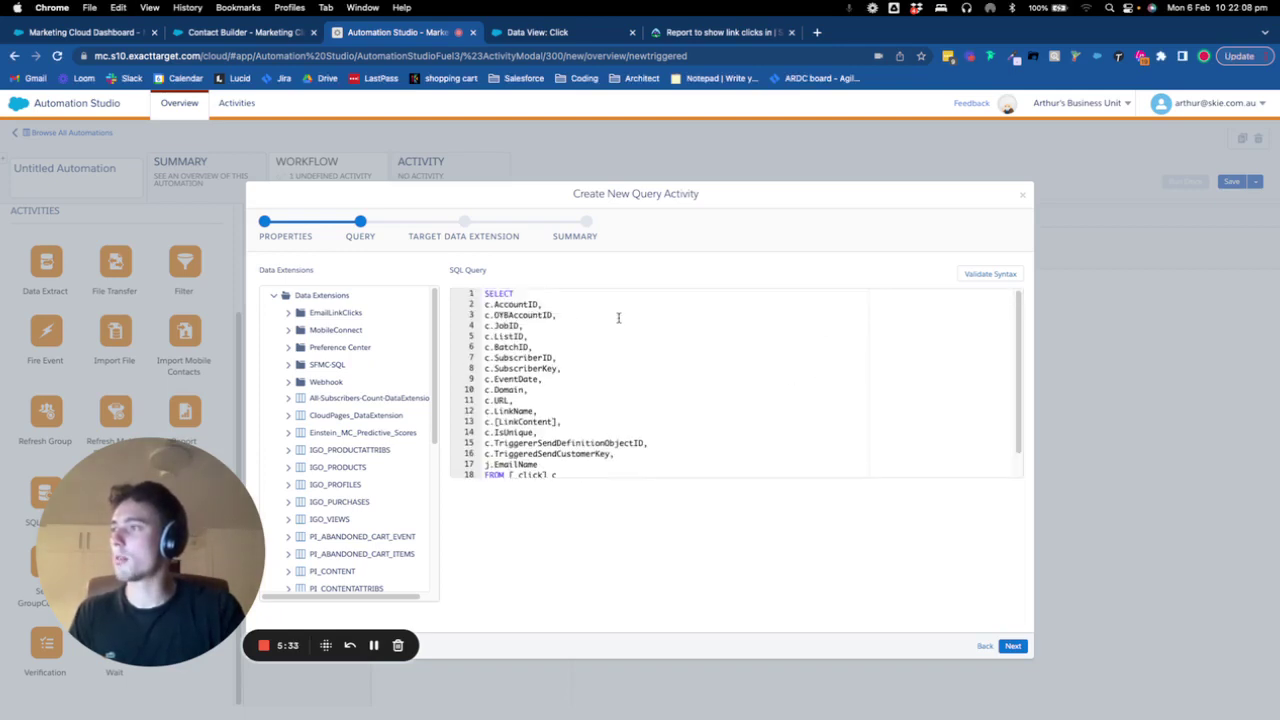
scroll(618, 317, down, 2)
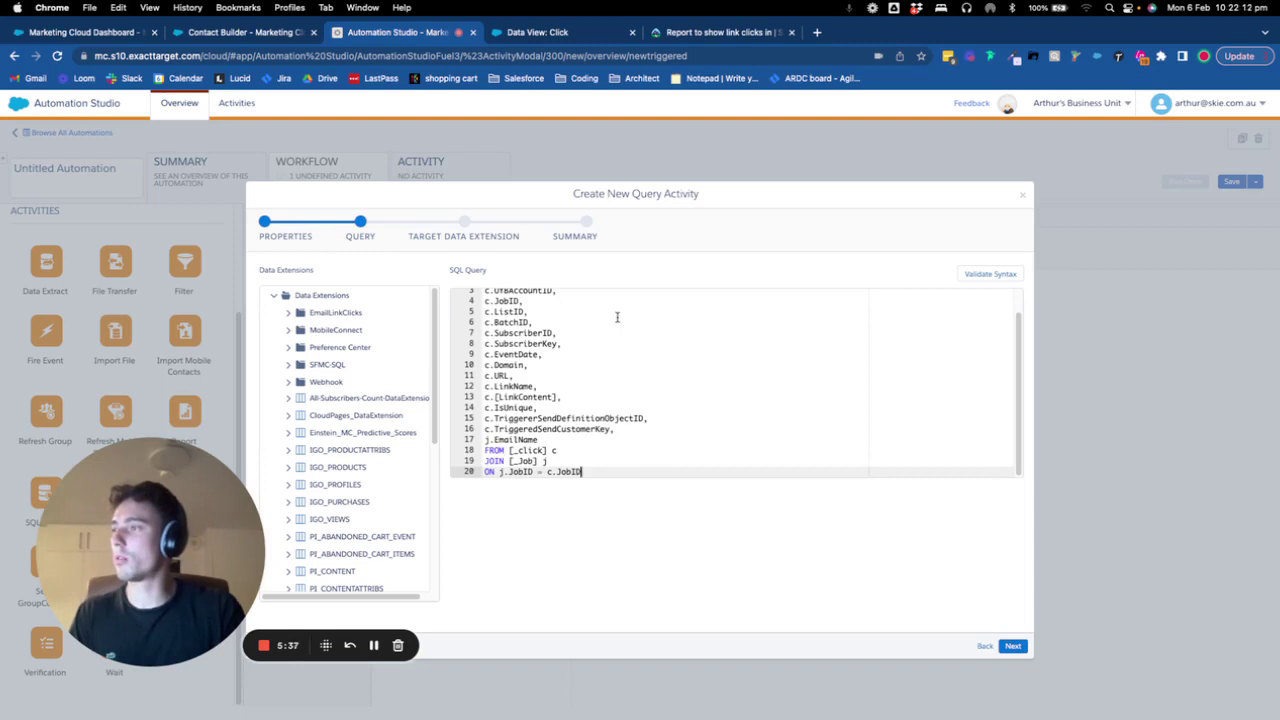
scroll(617, 317, up, 2)
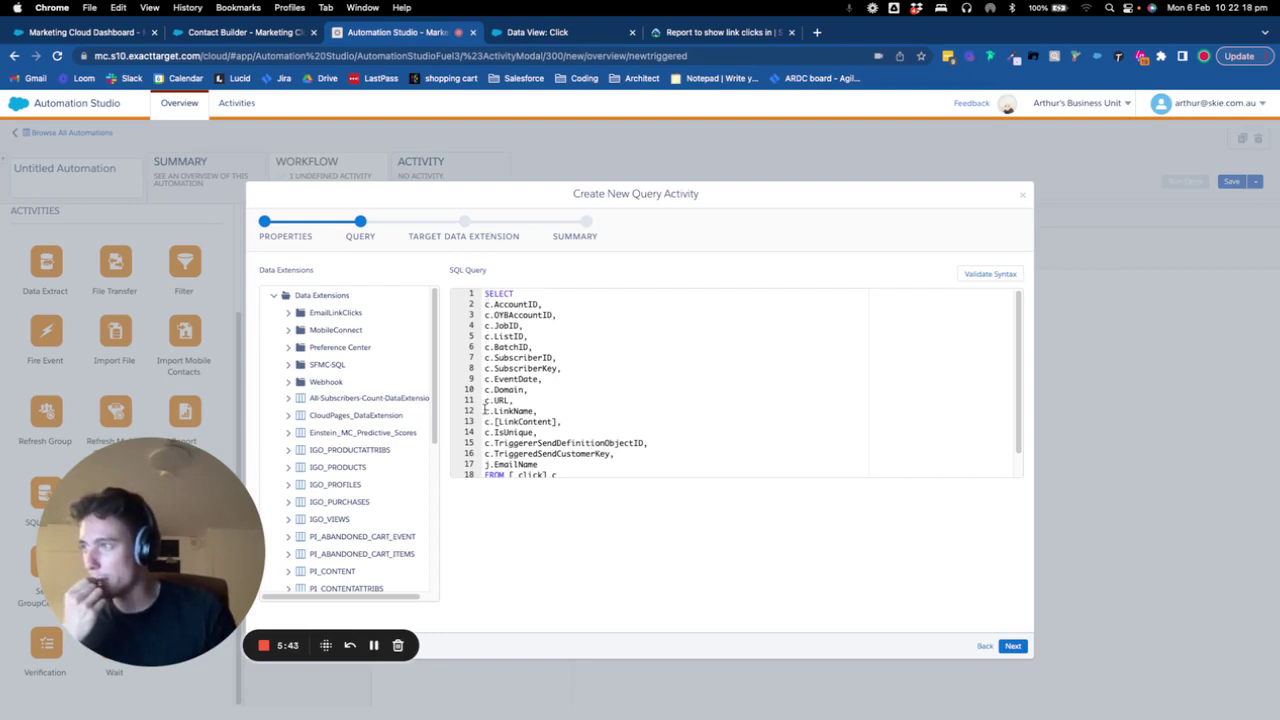
scroll(485, 418, down, 2)
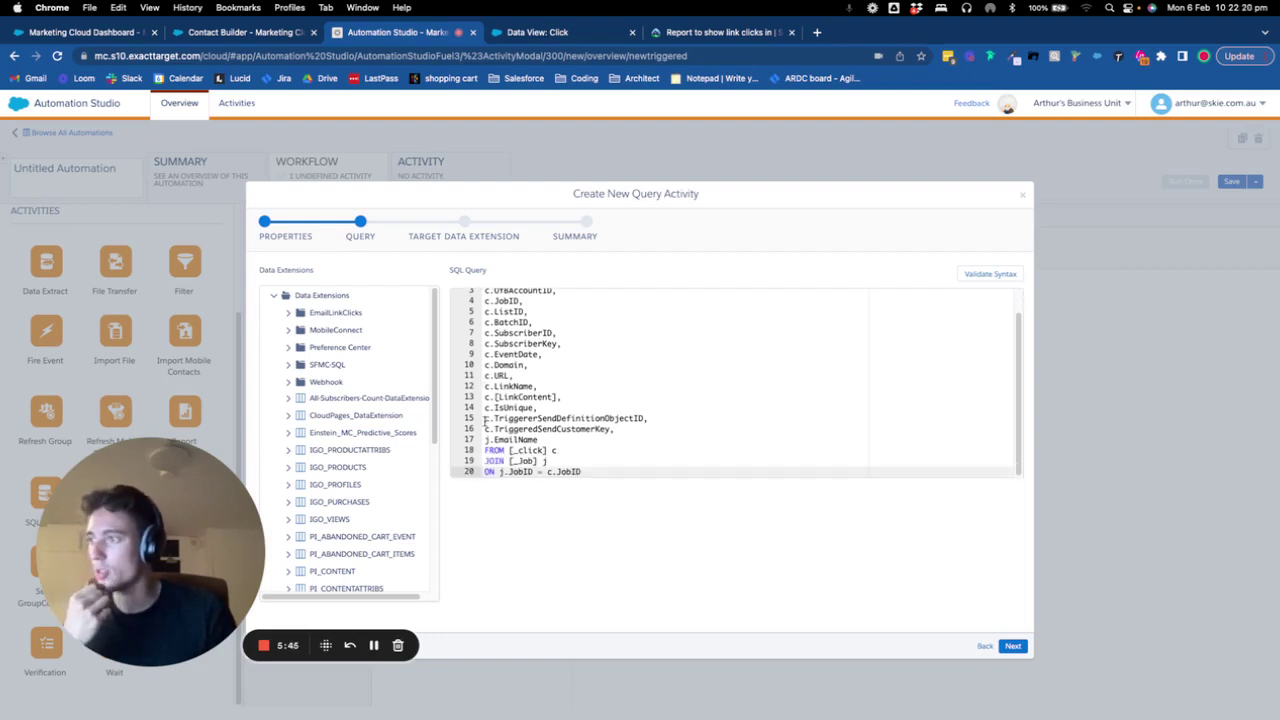
click(545, 34)
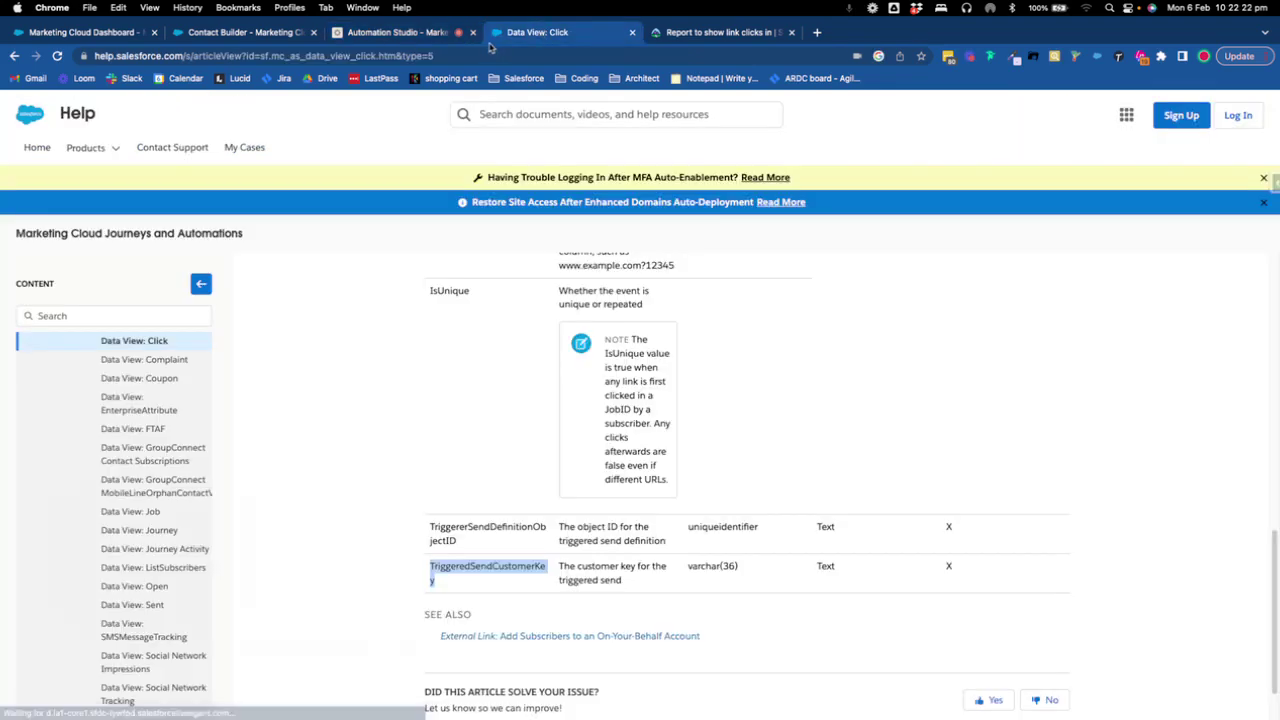
scroll(430, 290, up, 20)
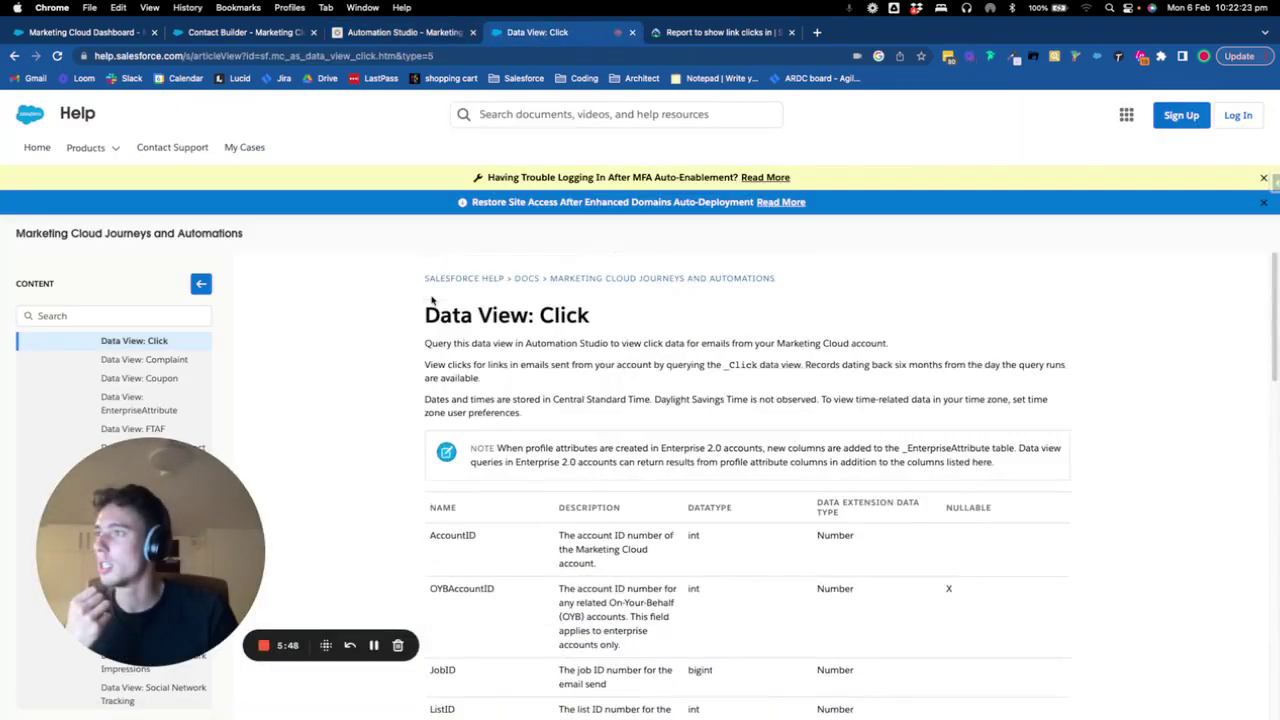
click(405, 33)
scroll(590, 378, up, 2)
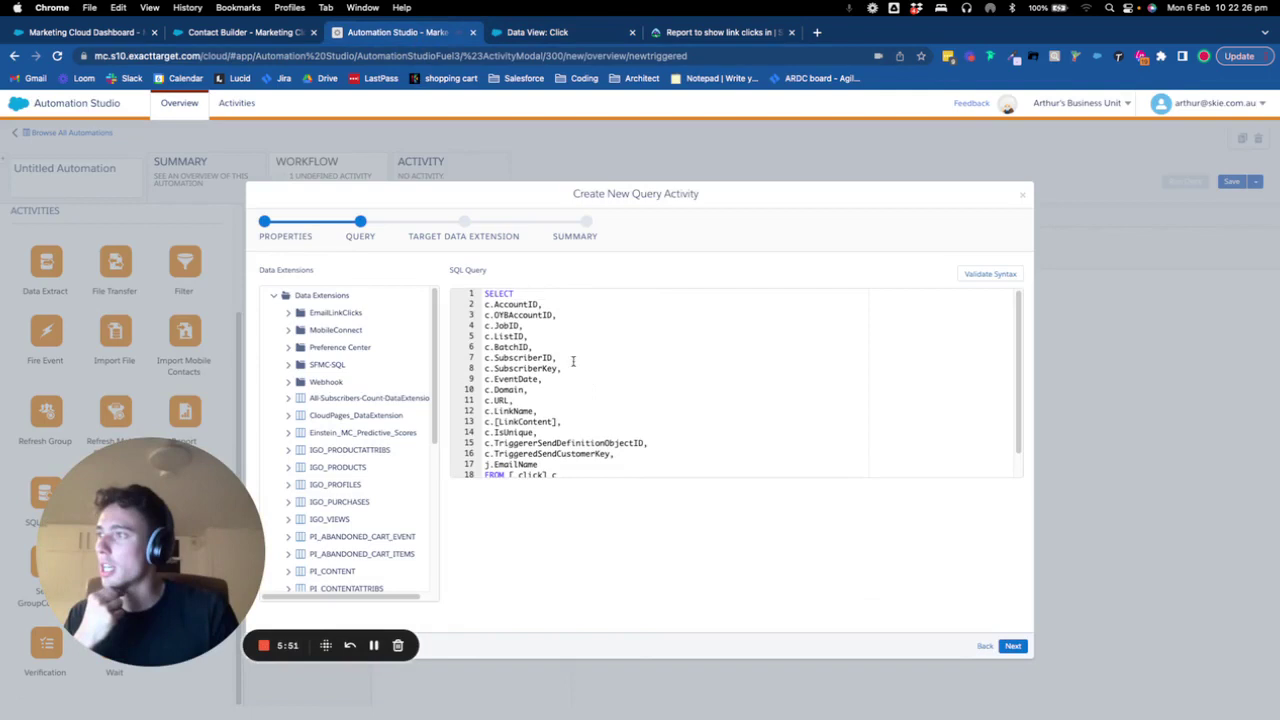
scroll(518, 420, down, 2)
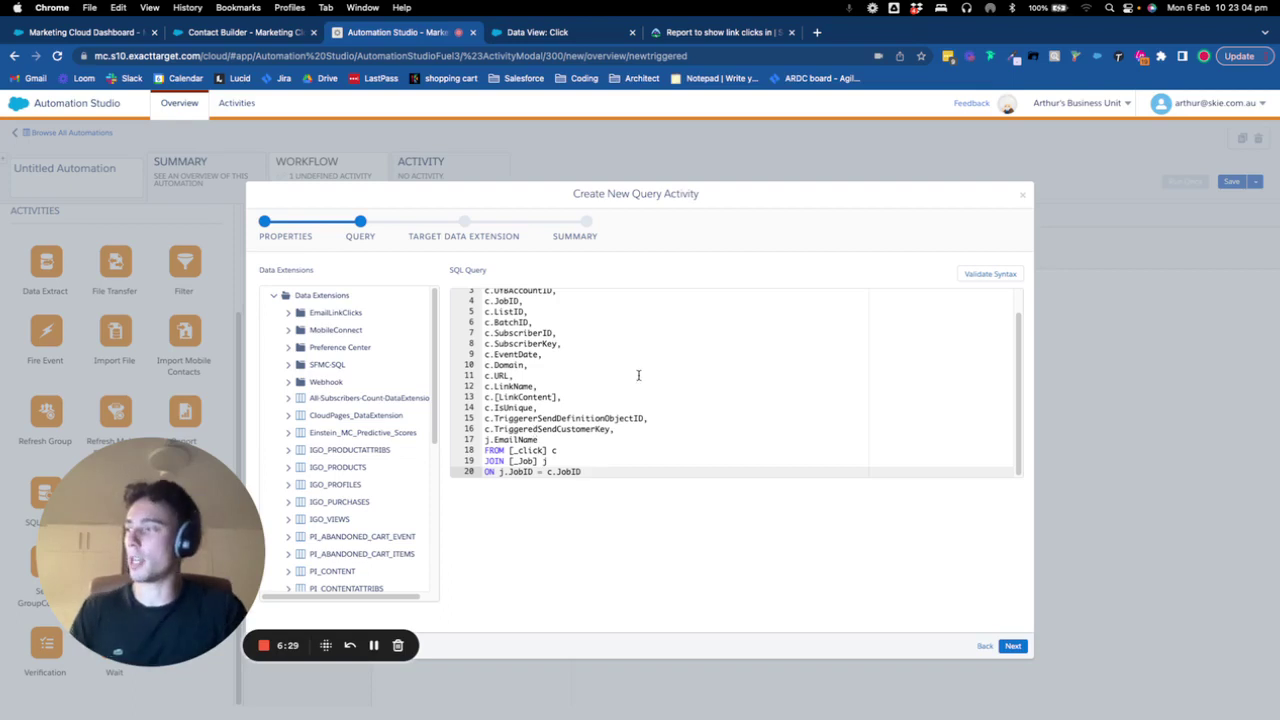
Step: Validate the query's SQL syntax
scroll(762, 371, up, 2)
scroll(762, 371, down, 2)
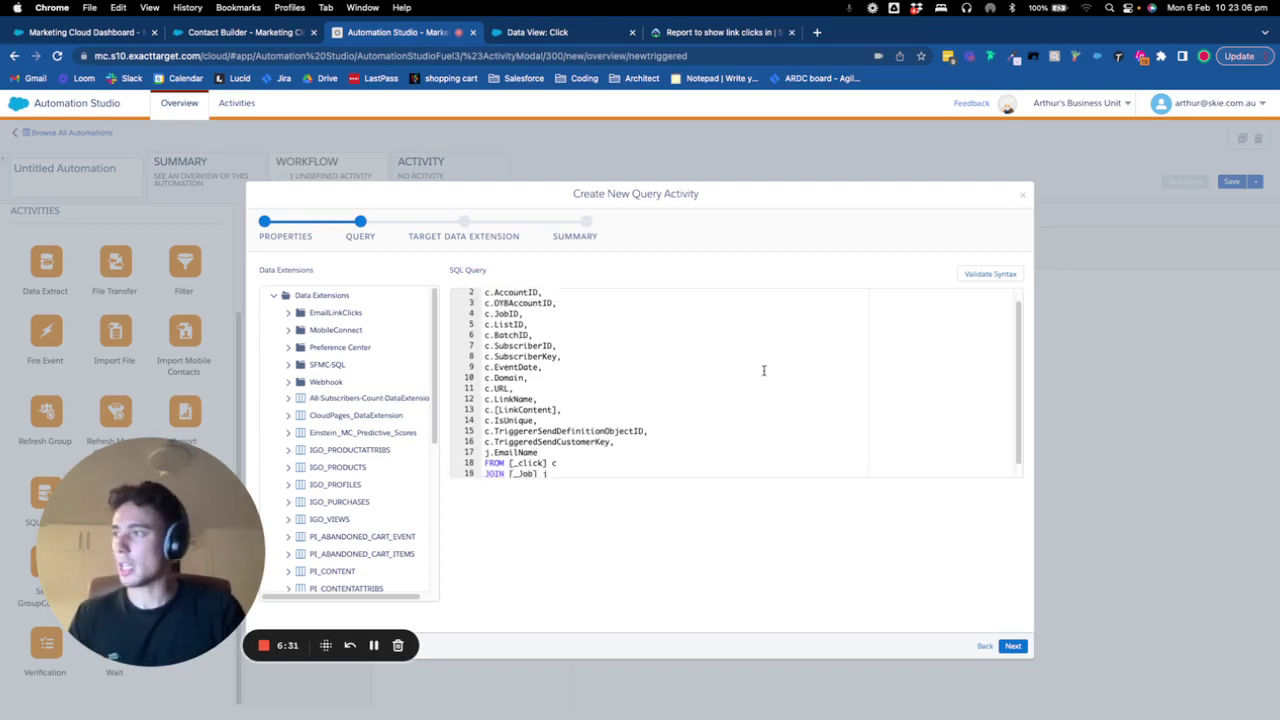
scroll(762, 371, up, 2)
scroll(762, 371, down, 2)
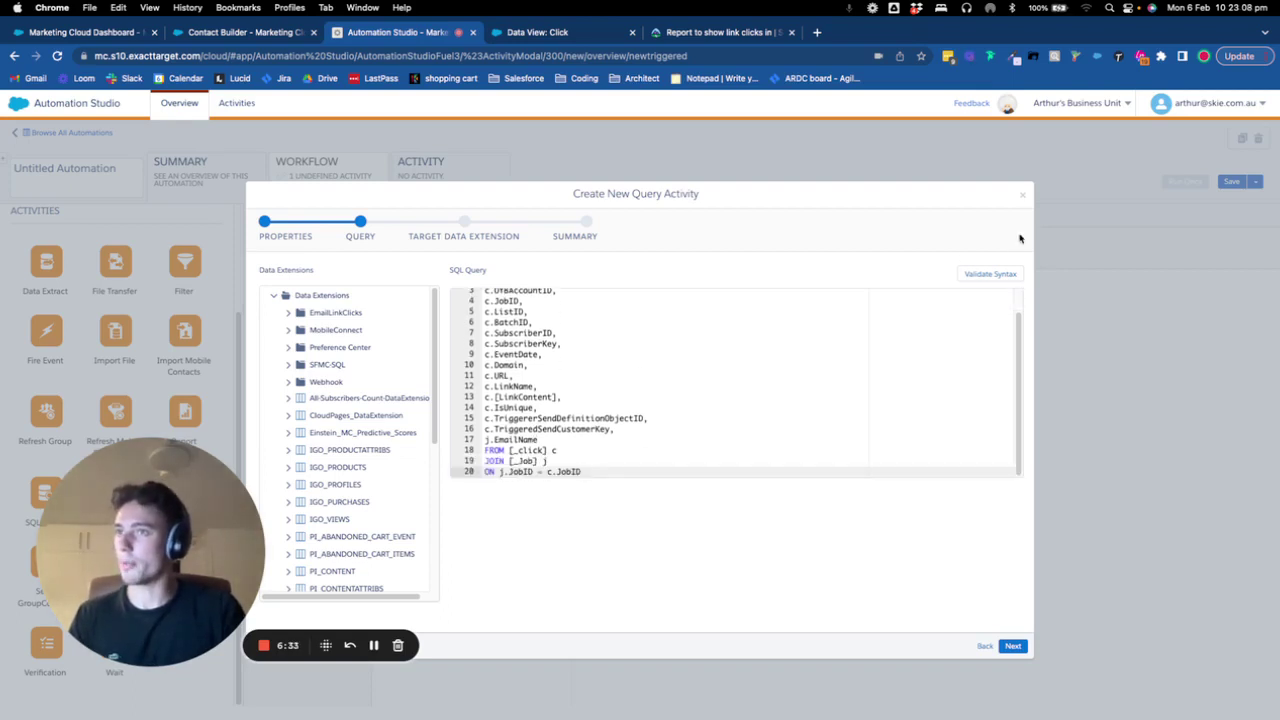
click(994, 272)
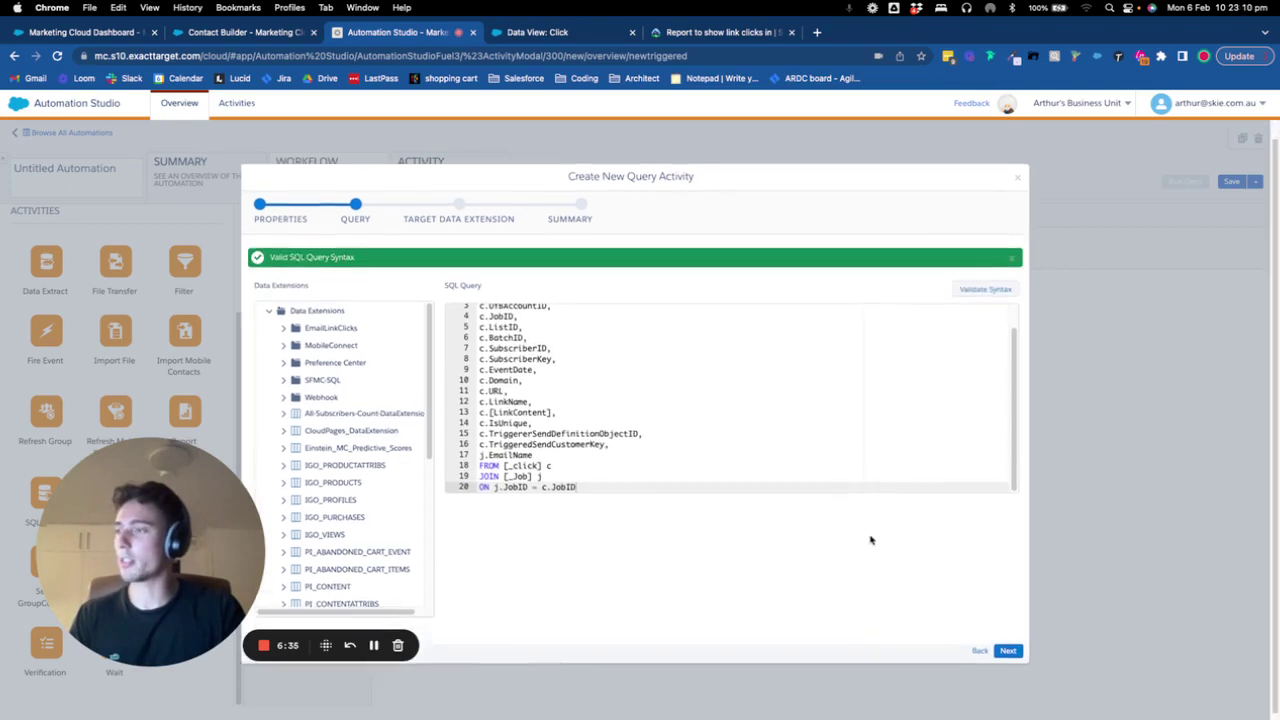
Step: Target the EmailLinkClicks data extension with Append as data action and finish the activity
click(1005, 646)
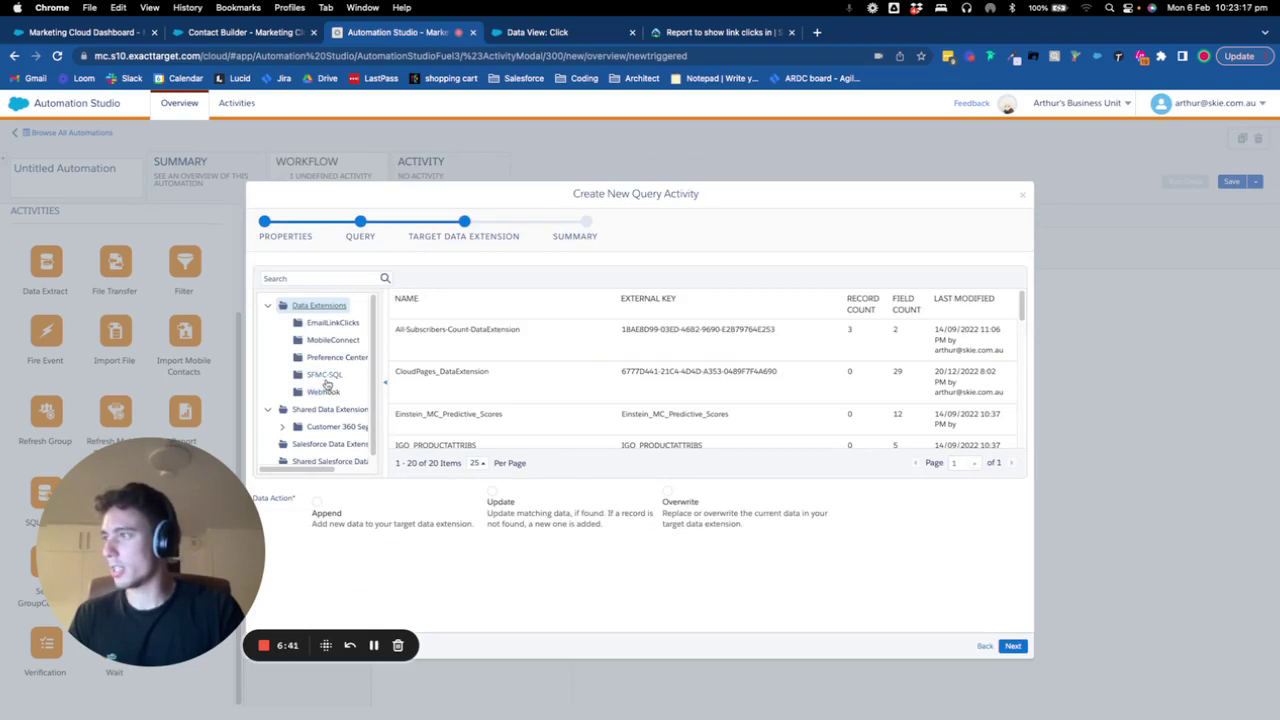
click(332, 320)
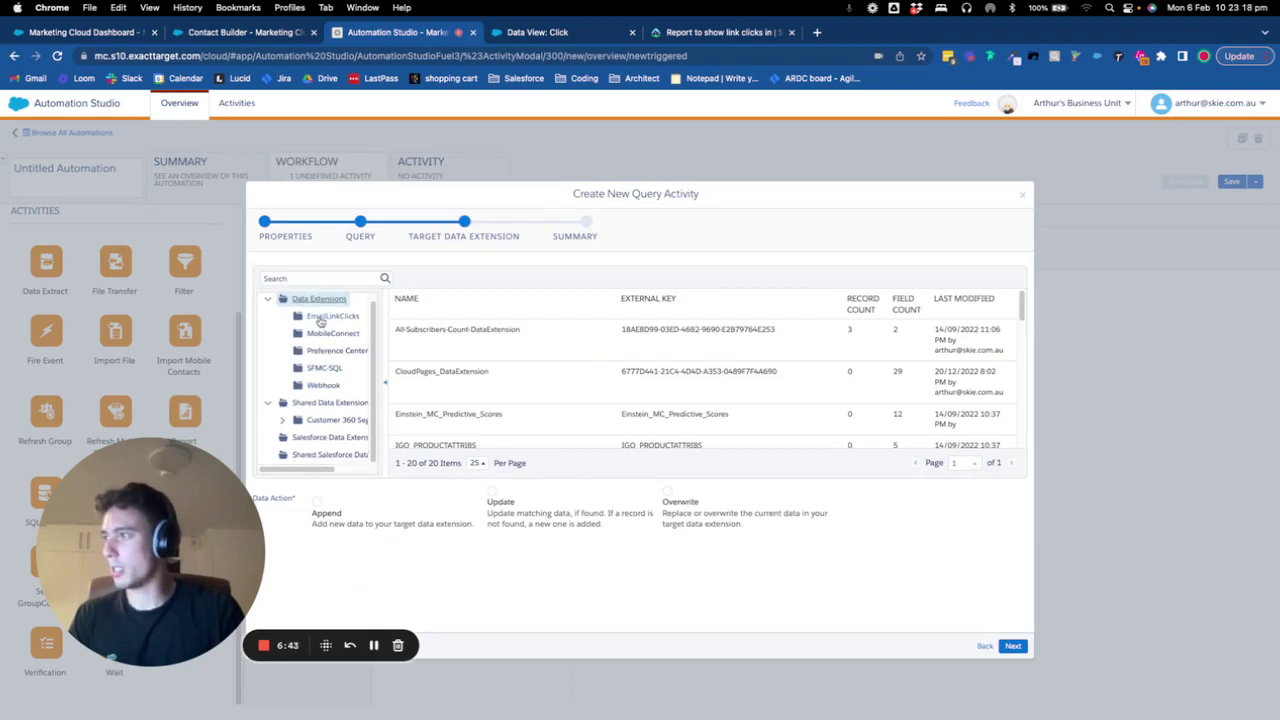
click(493, 347)
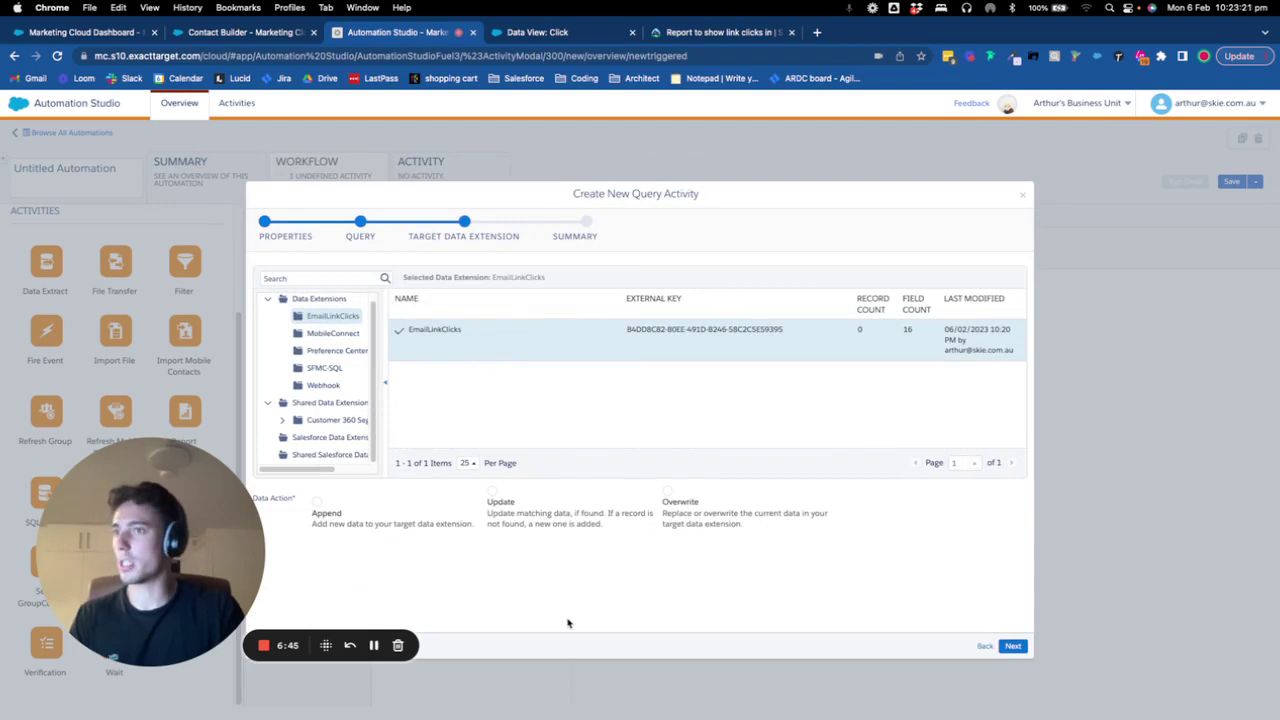
click(331, 528)
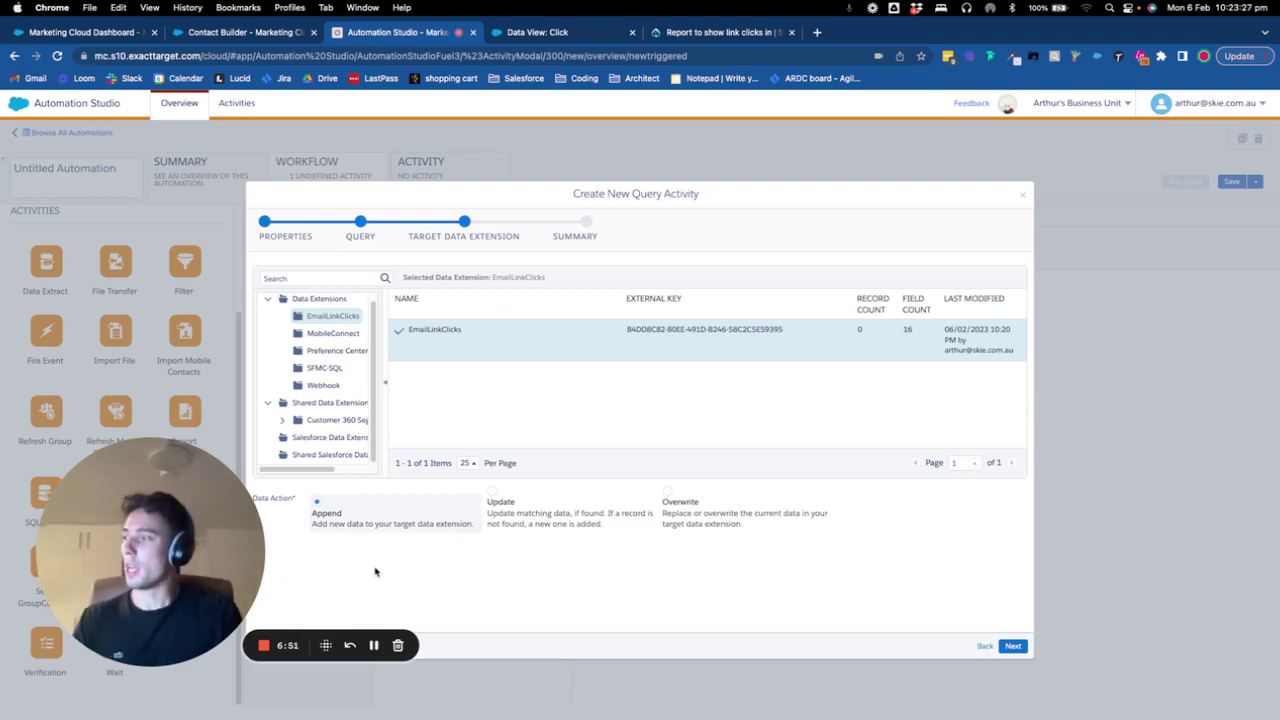
click(1012, 645)
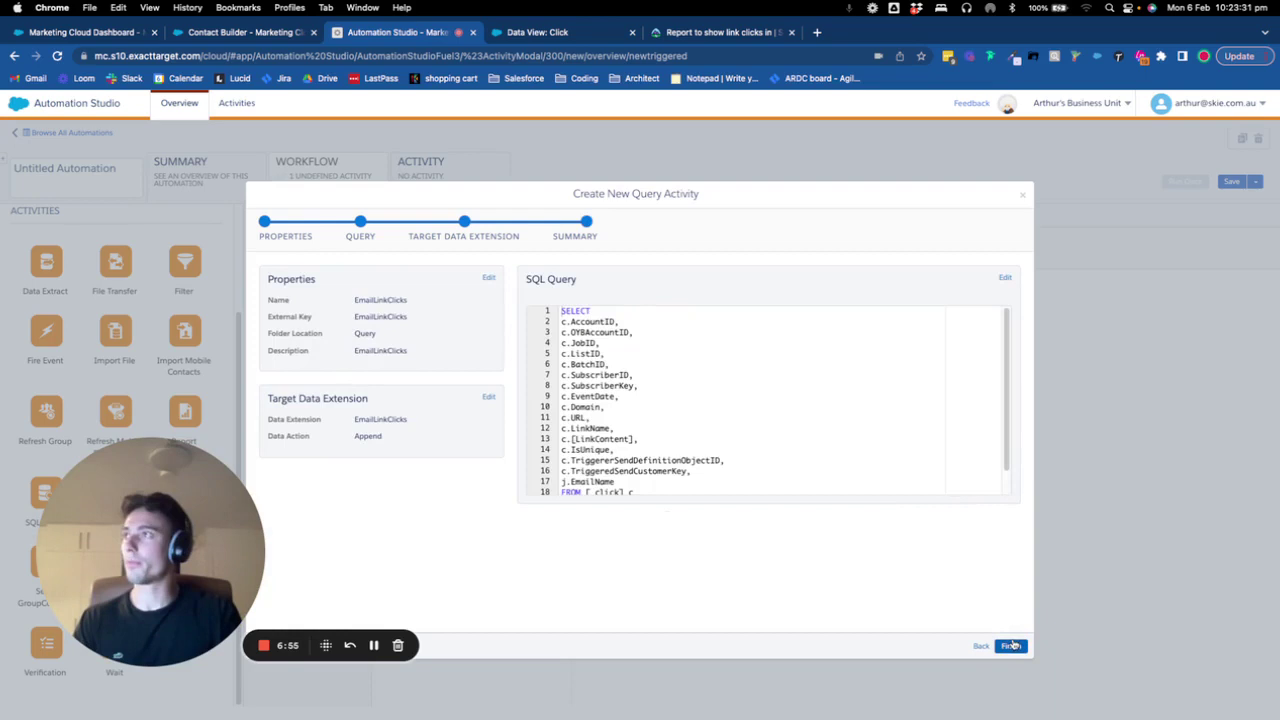
click(1012, 645)
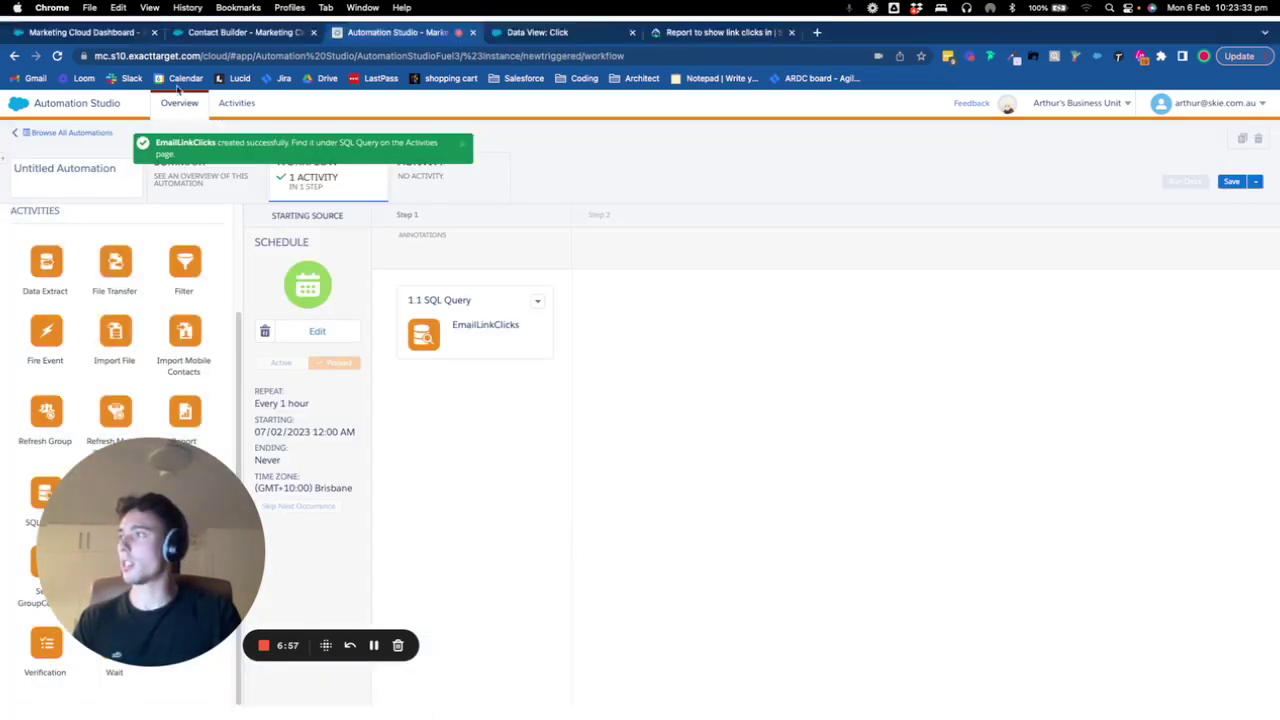
Step: Enter EmailLinkClicks as the new automation's name
click(1231, 183)
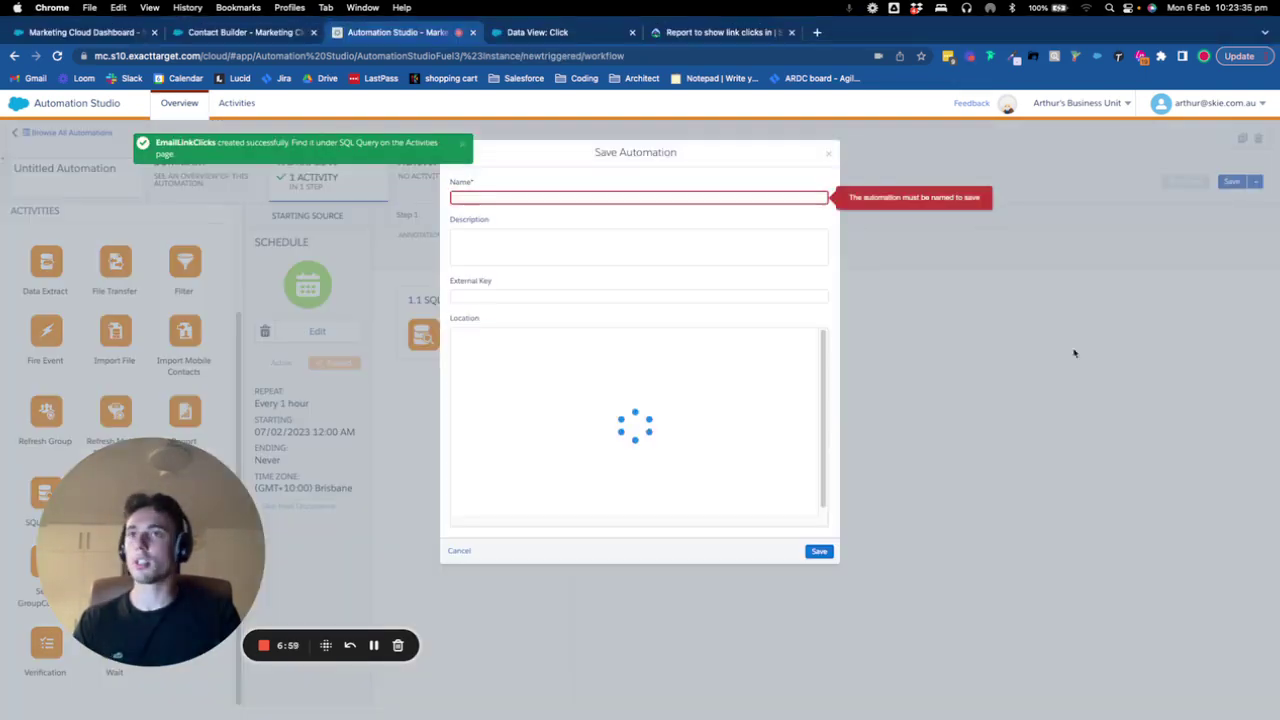
click(567, 194)
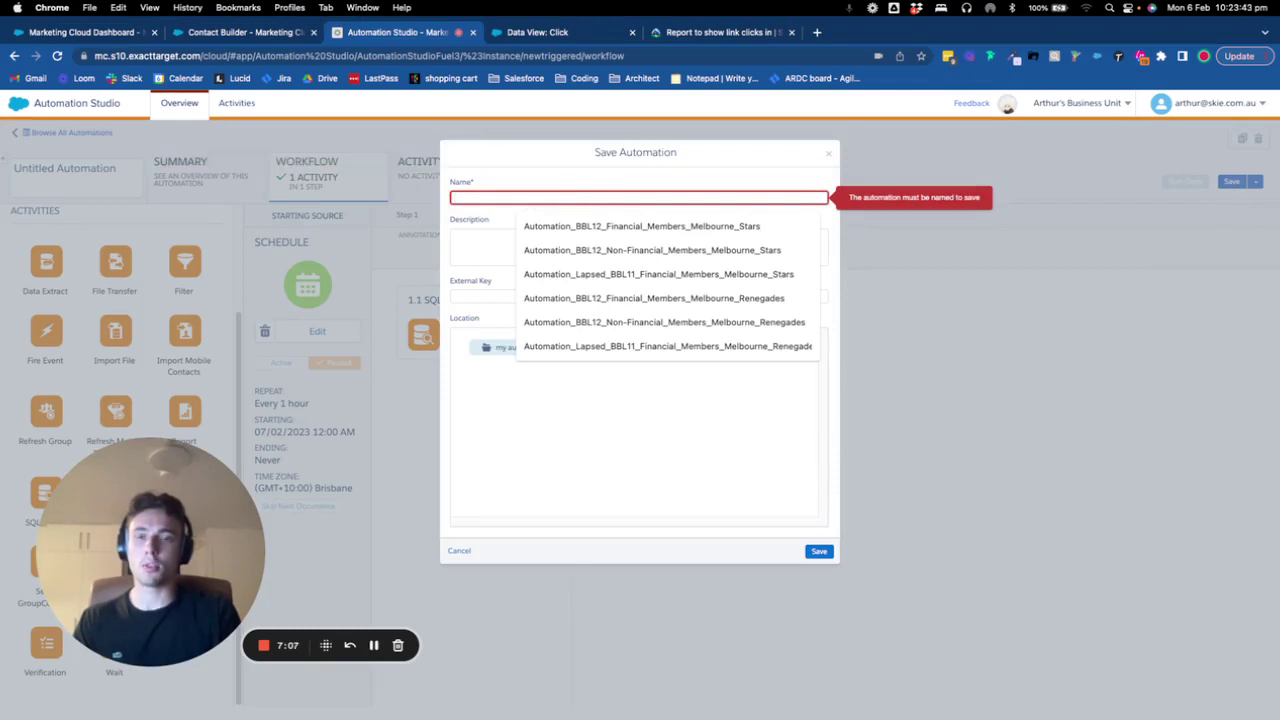
key(Escape)
click(687, 197)
text(Em)
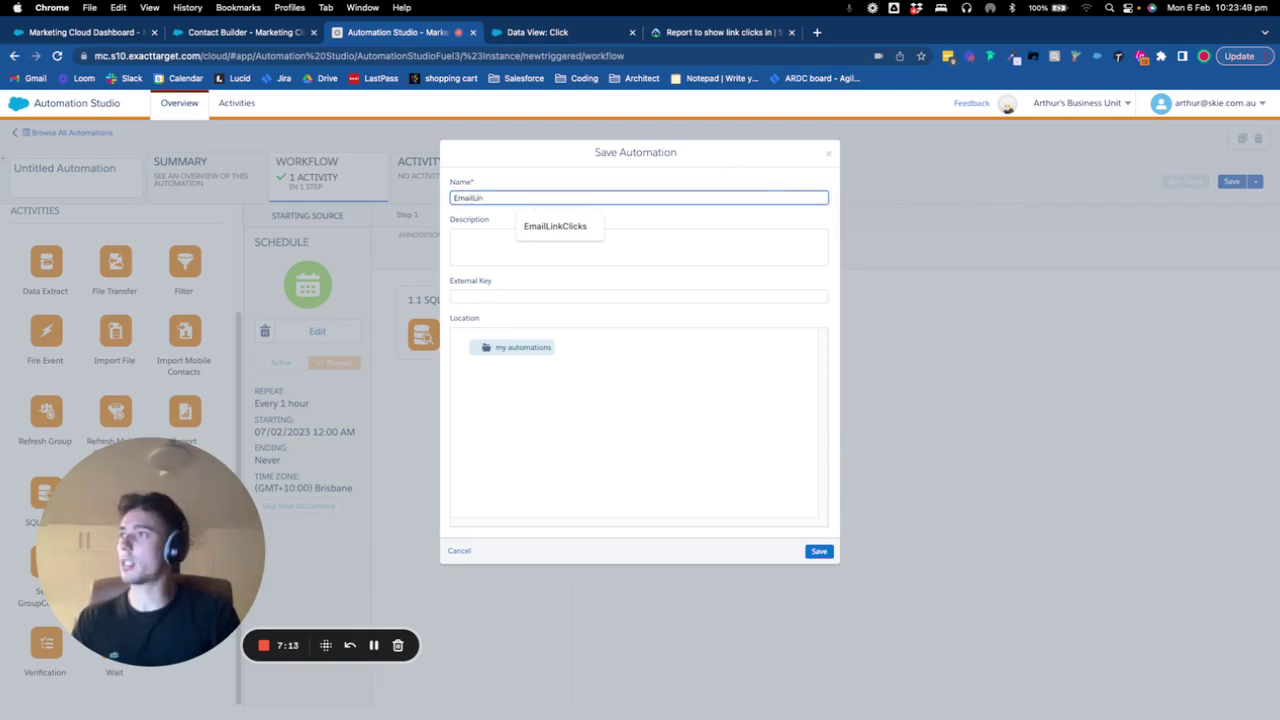
text(ailLin)
click(560, 226)
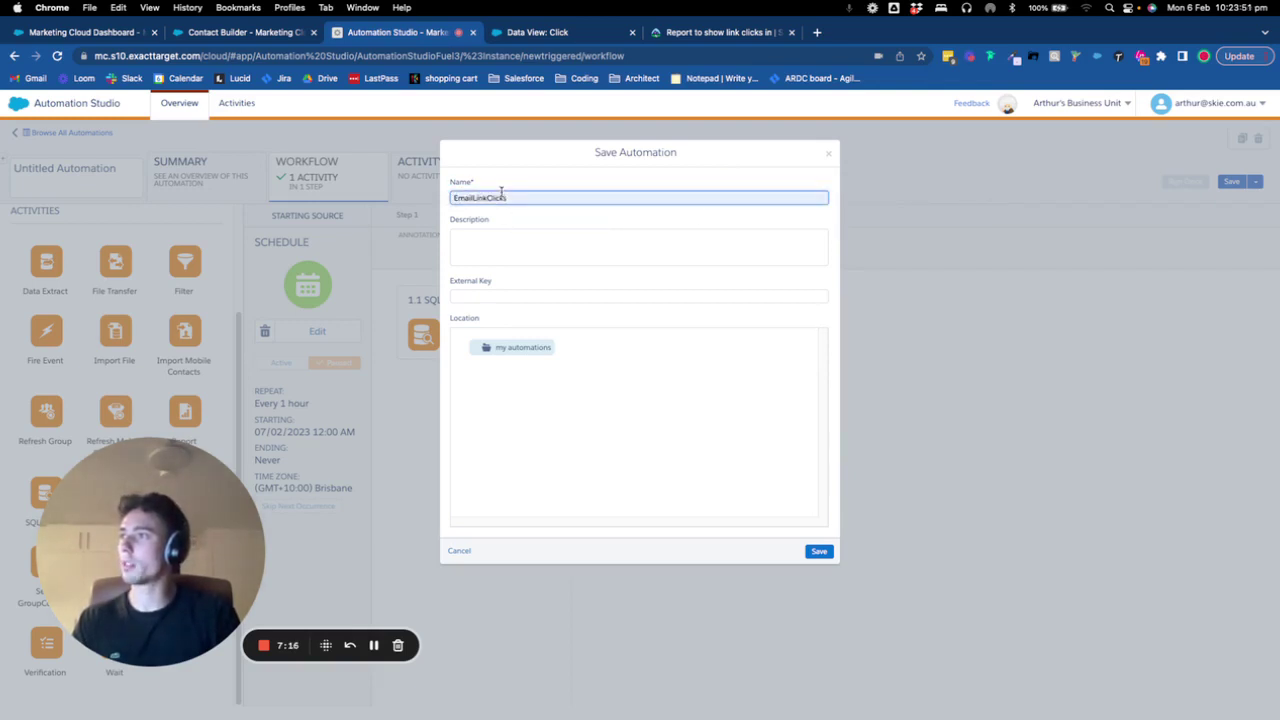
Step: Copy the name into Description and External Key, then save the automation
double_click(500, 197)
key(ctrl+c)
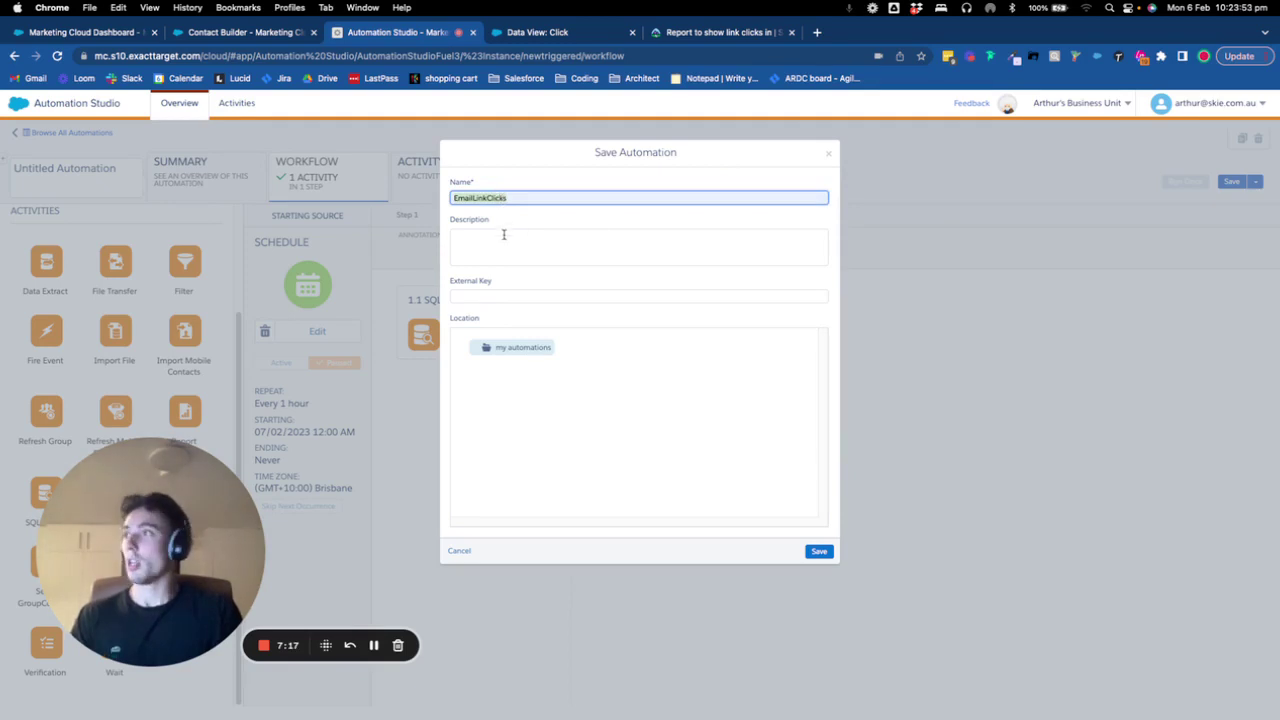
click(505, 232)
key(ctrl+v)
click(512, 296)
key(ctrl+v)
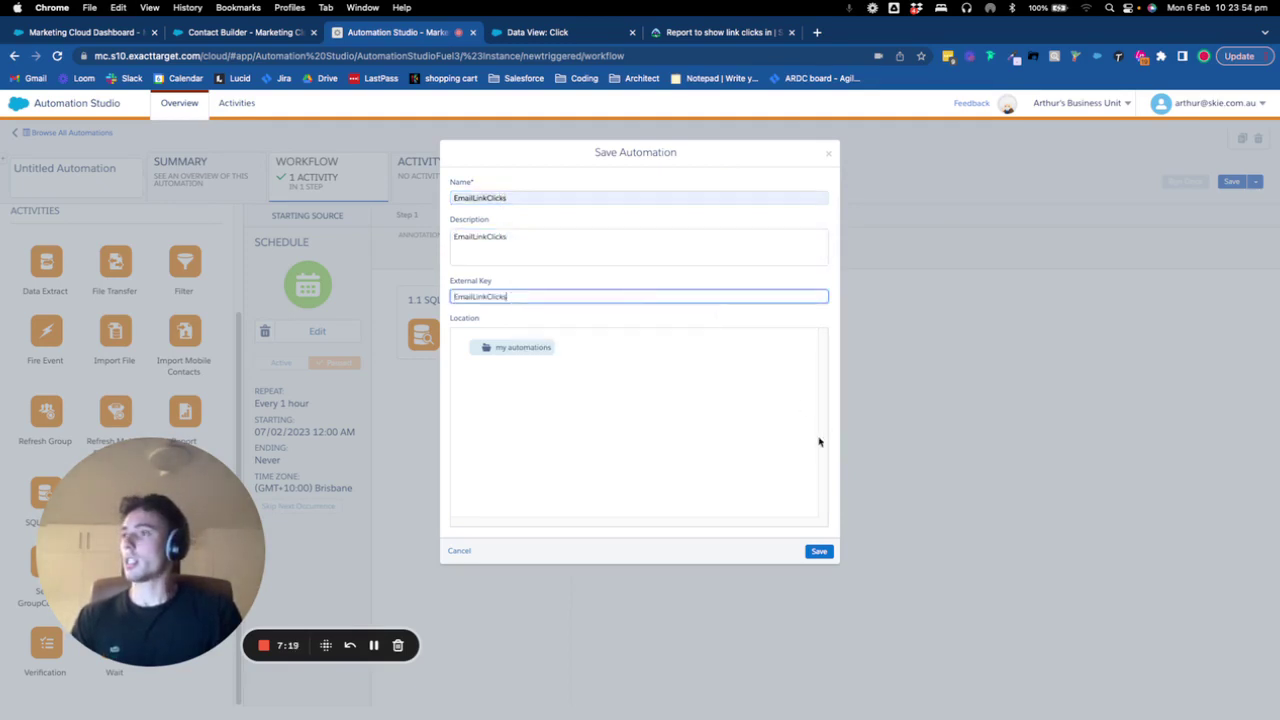
click(818, 550)
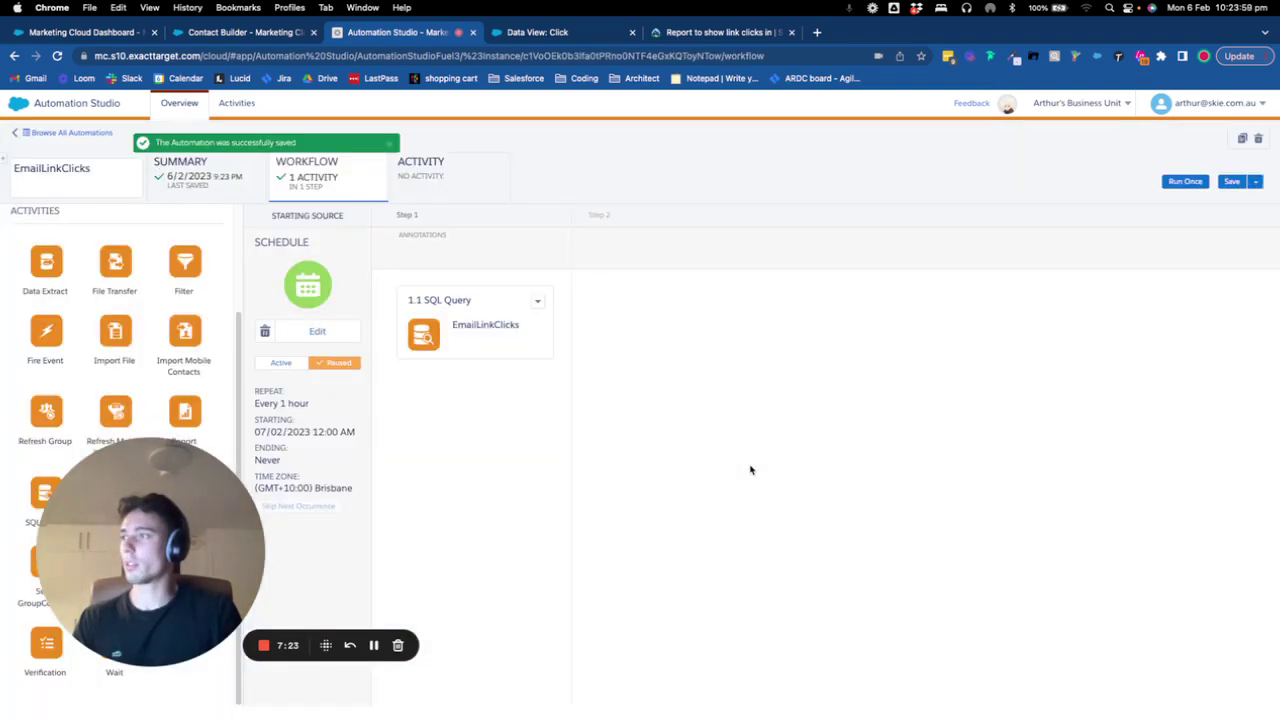
Step: Run the automation once now with all activities selected
click(1184, 181)
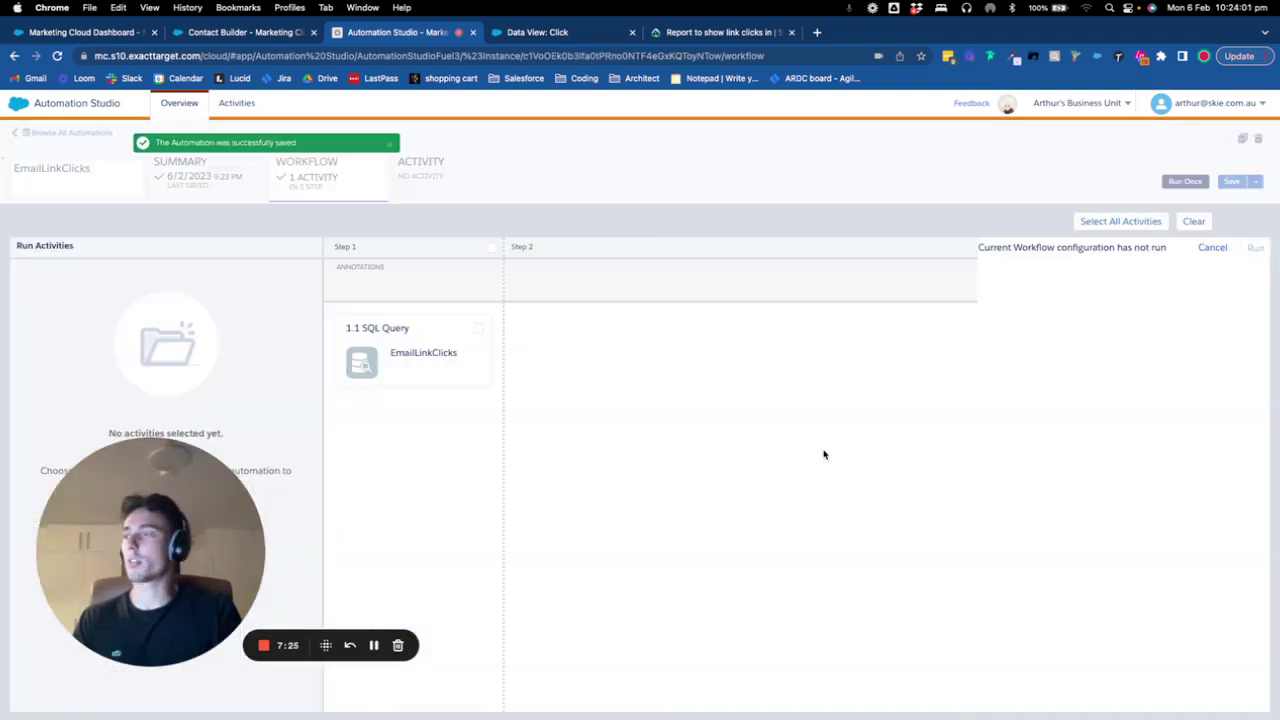
click(1104, 230)
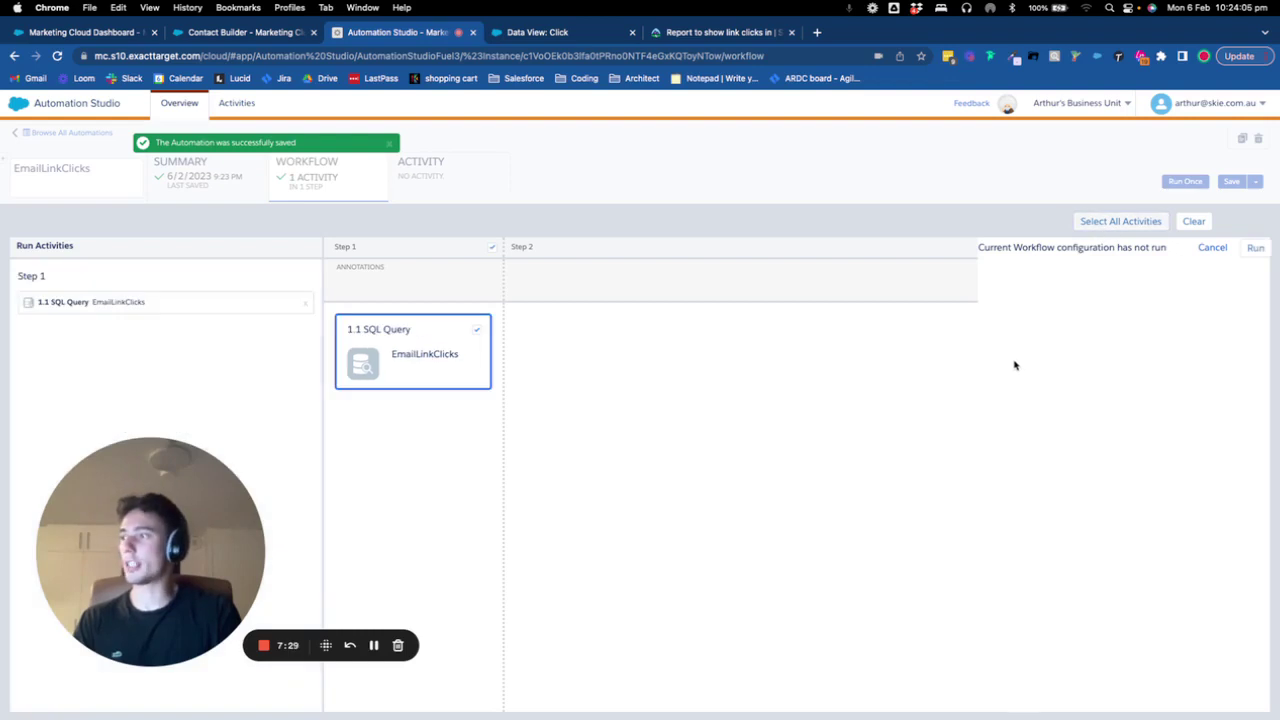
click(1252, 248)
click(952, 552)
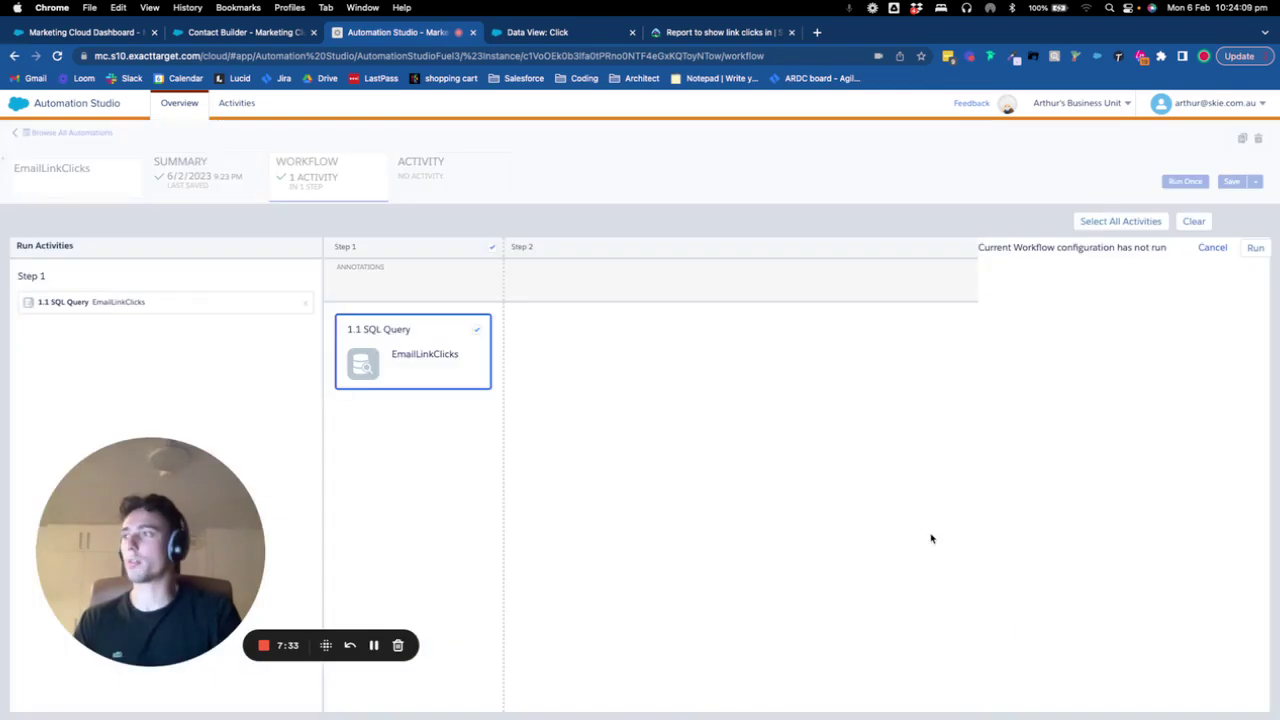
Step: Check the Run Log shows the run Complete at 100% success
click(443, 192)
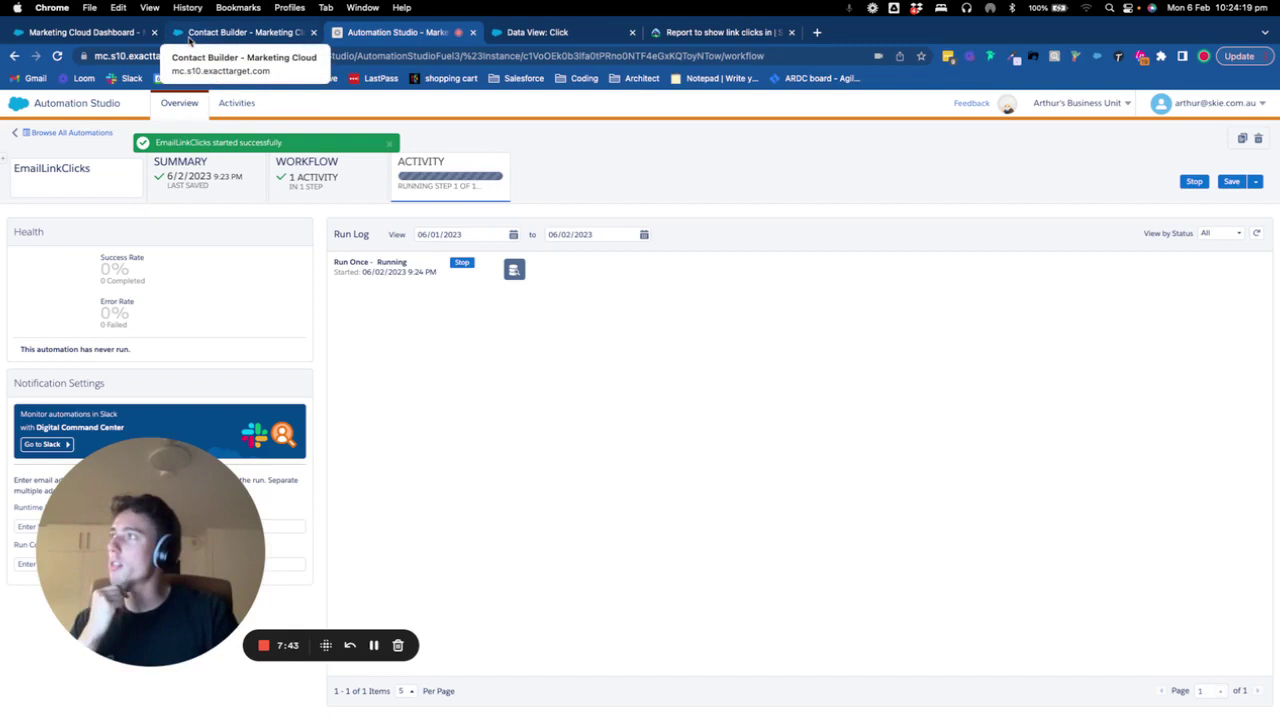
click(327, 189)
click(406, 192)
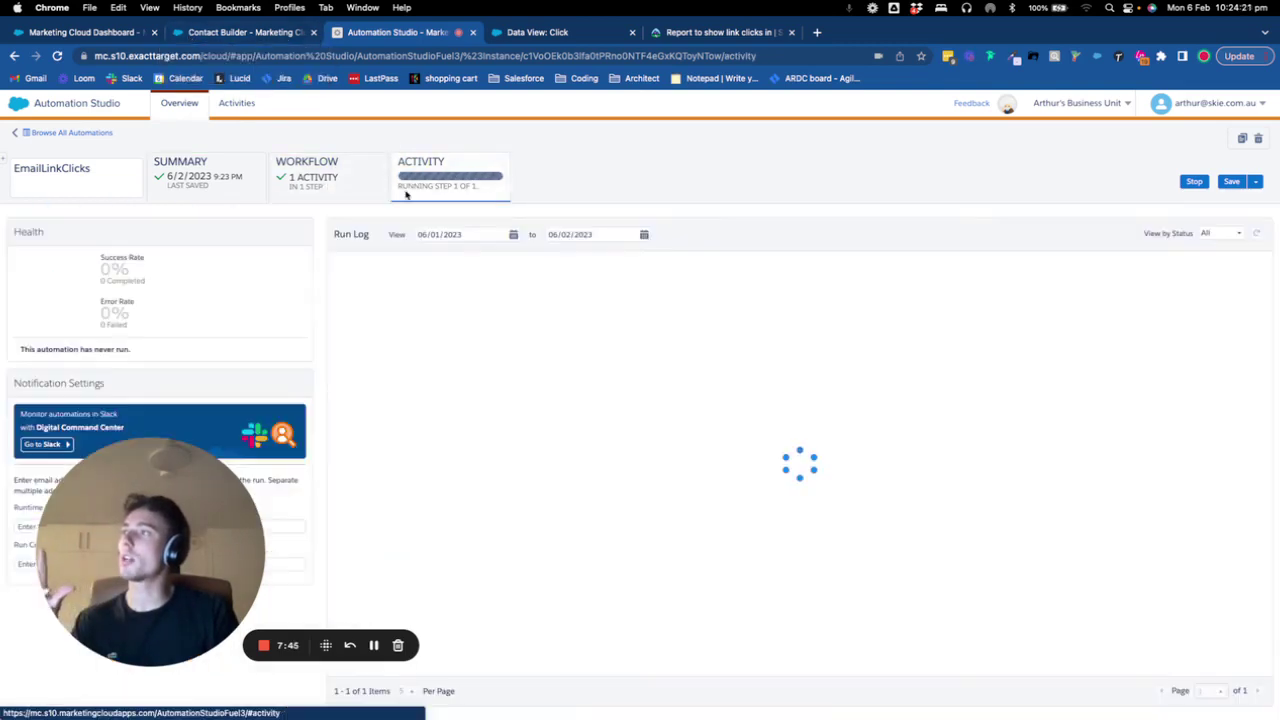
mouse_move(513, 268)
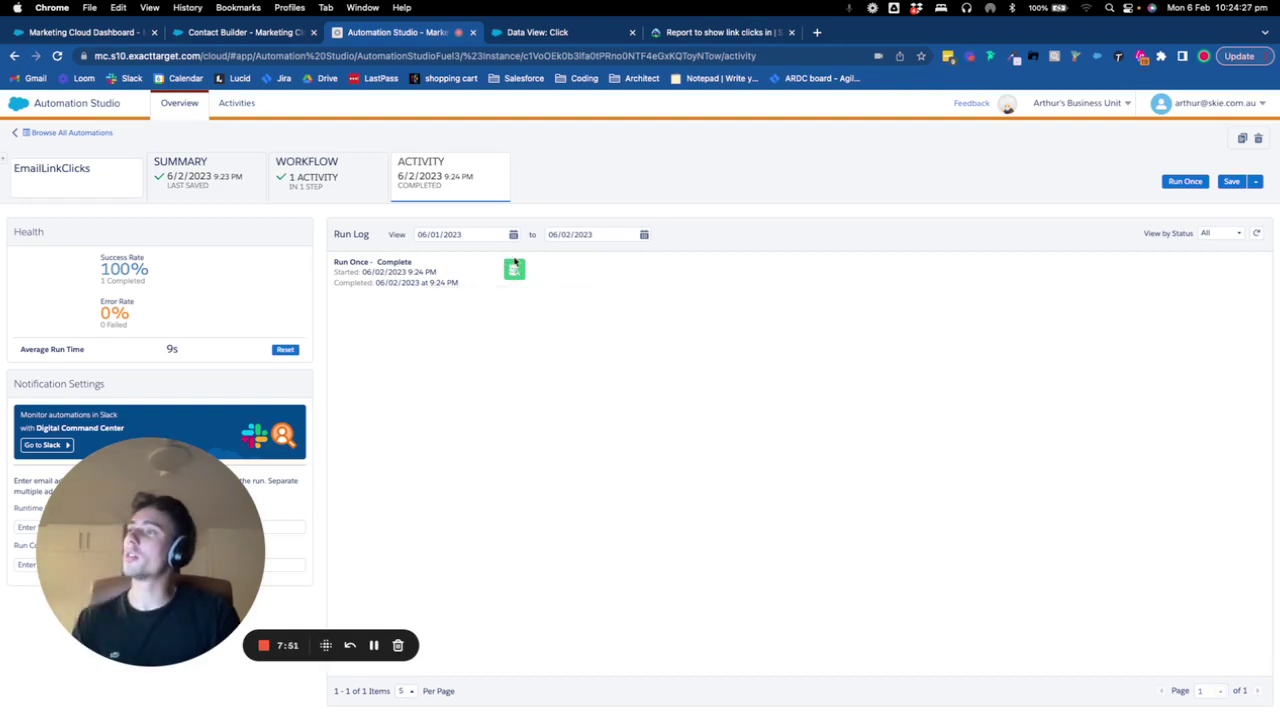
Step: Reopen the EmailLinkClicks data extension in the SFMC-SQL folder and view its Records
click(250, 32)
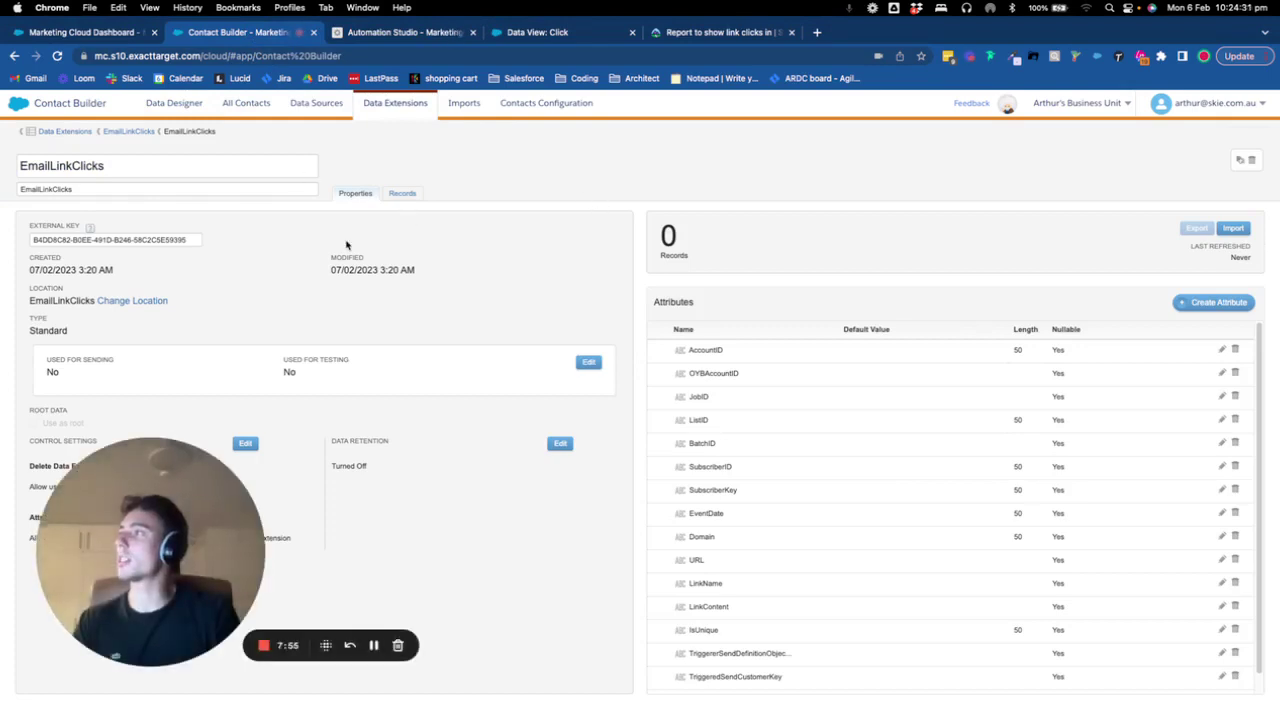
click(138, 134)
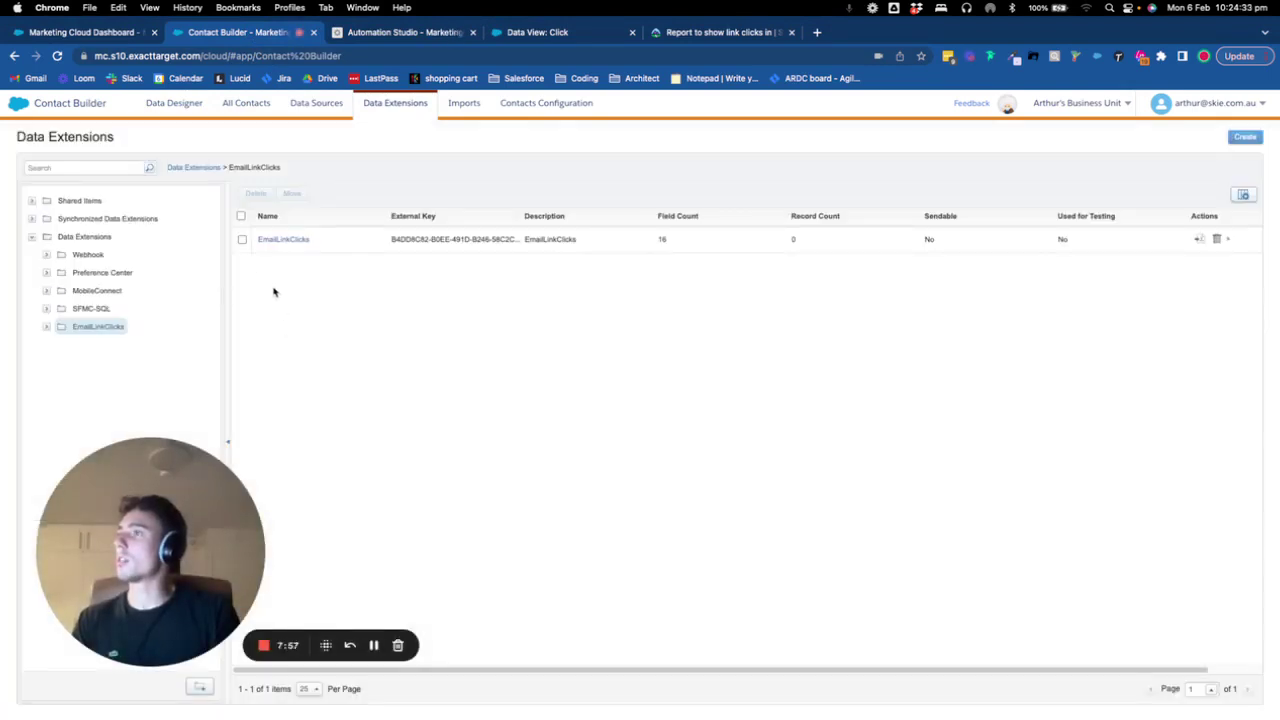
click(290, 242)
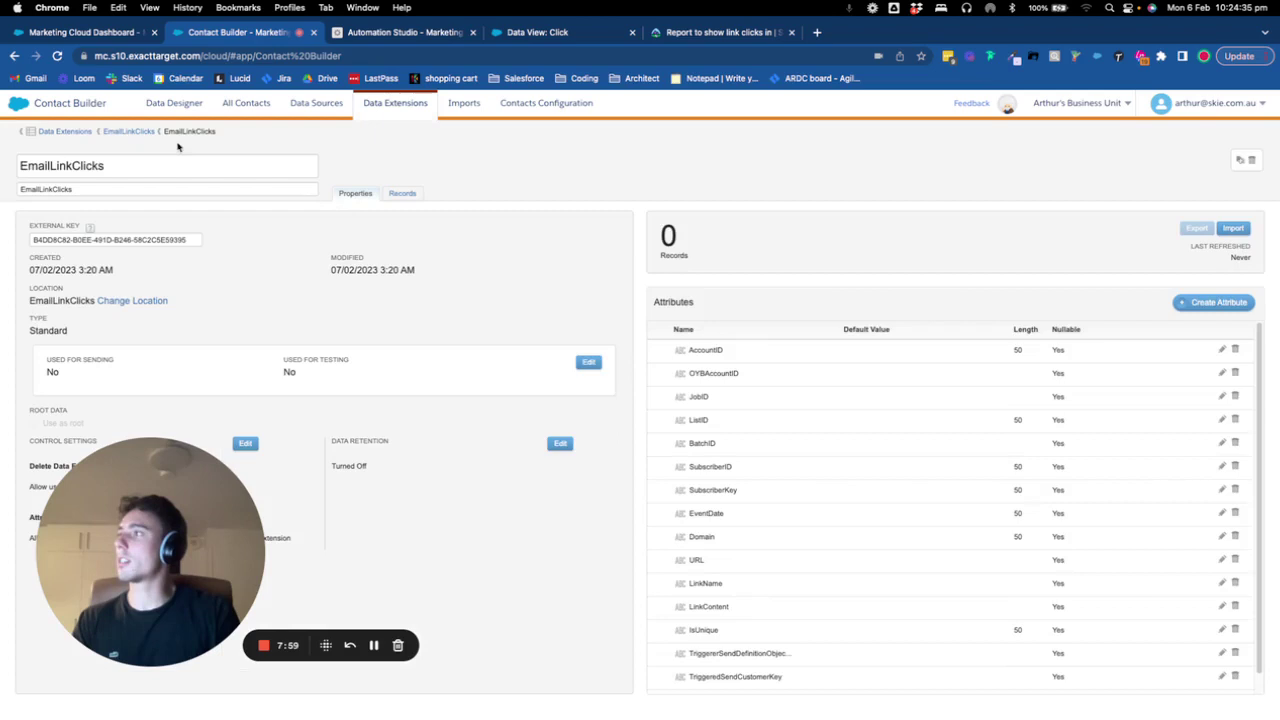
click(140, 133)
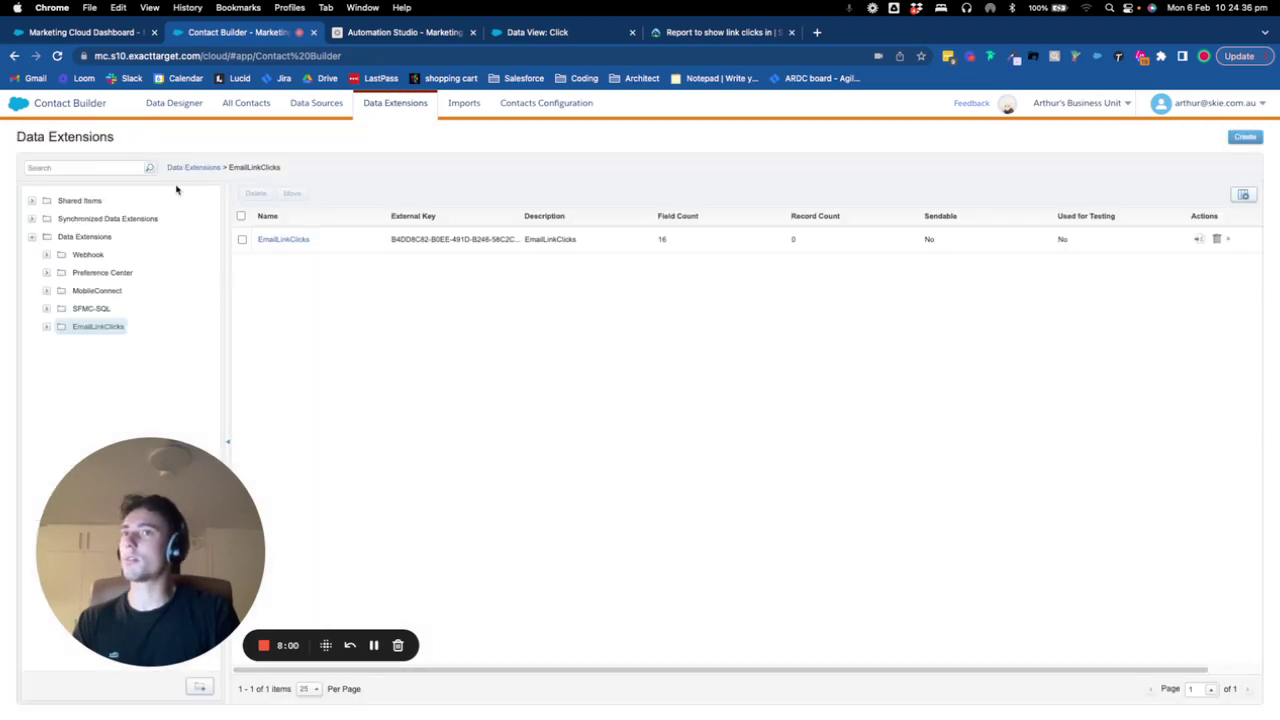
click(94, 308)
click(95, 327)
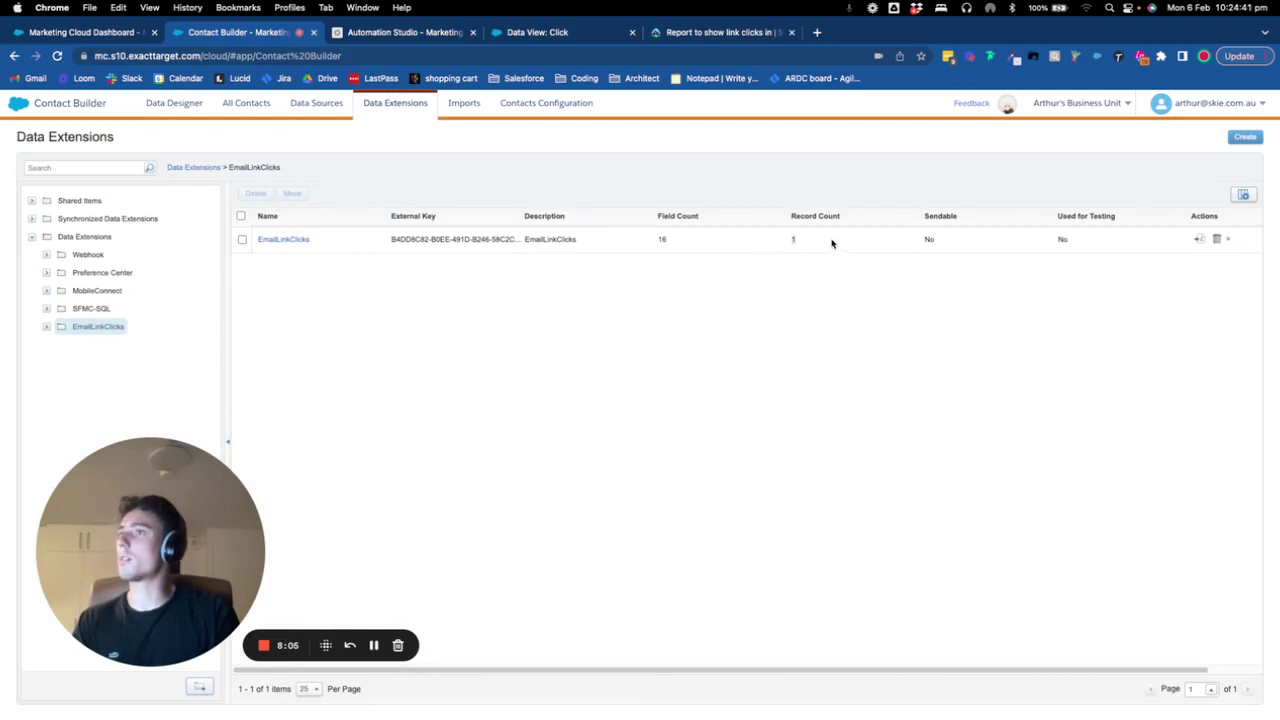
click(304, 248)
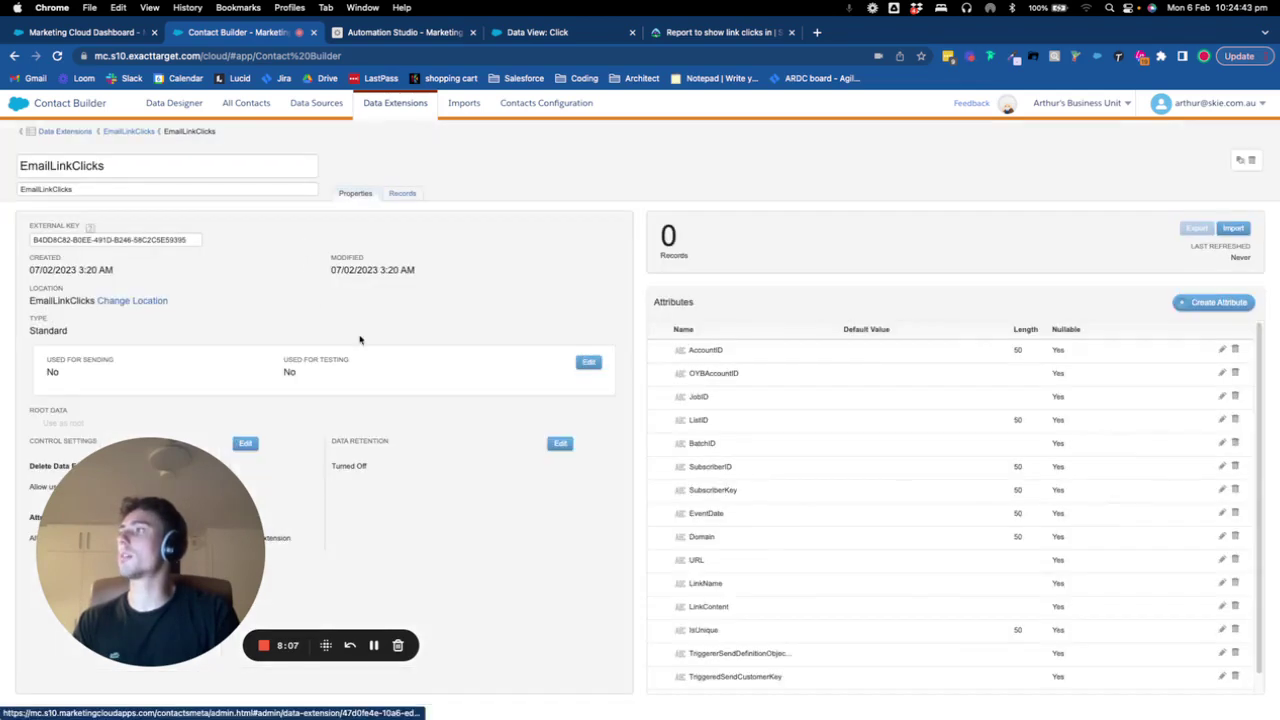
click(410, 193)
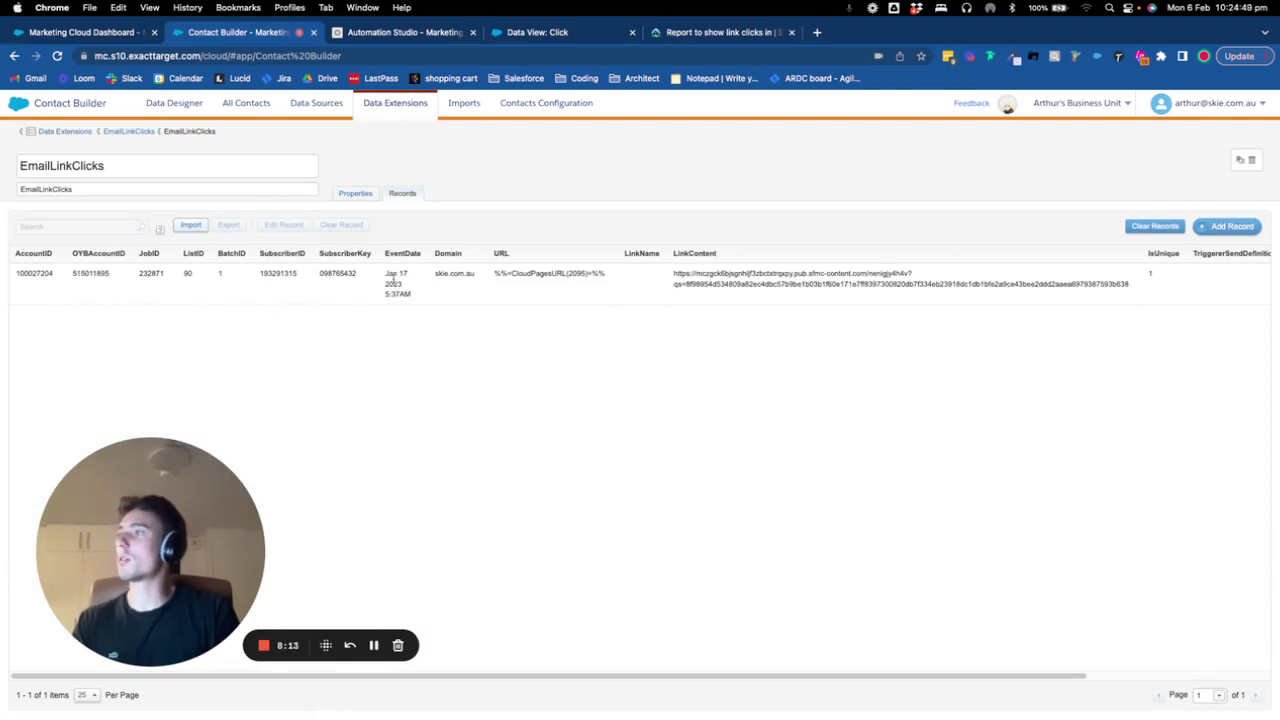
Step: Inspect the click record's ListID 90, domain skie.com.au, URLs and EmailName Preference Center
scroll(608, 283, right, 5)
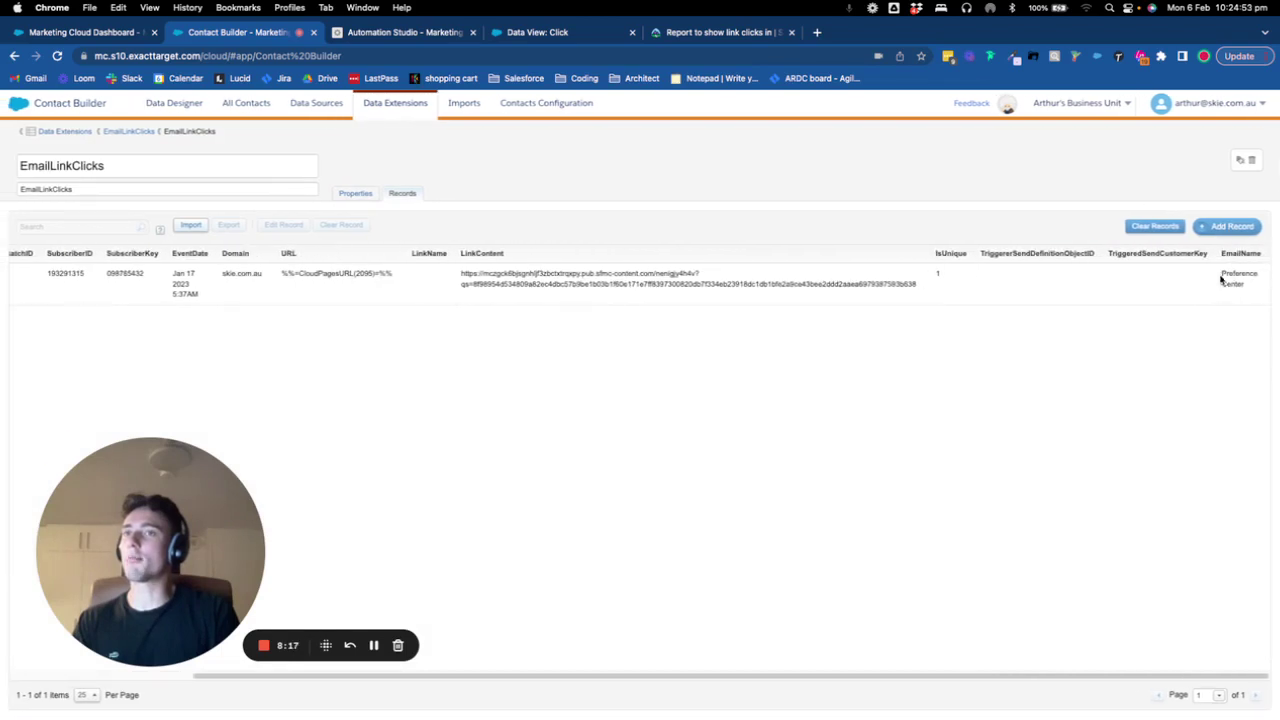
scroll(1150, 279, left, 5)
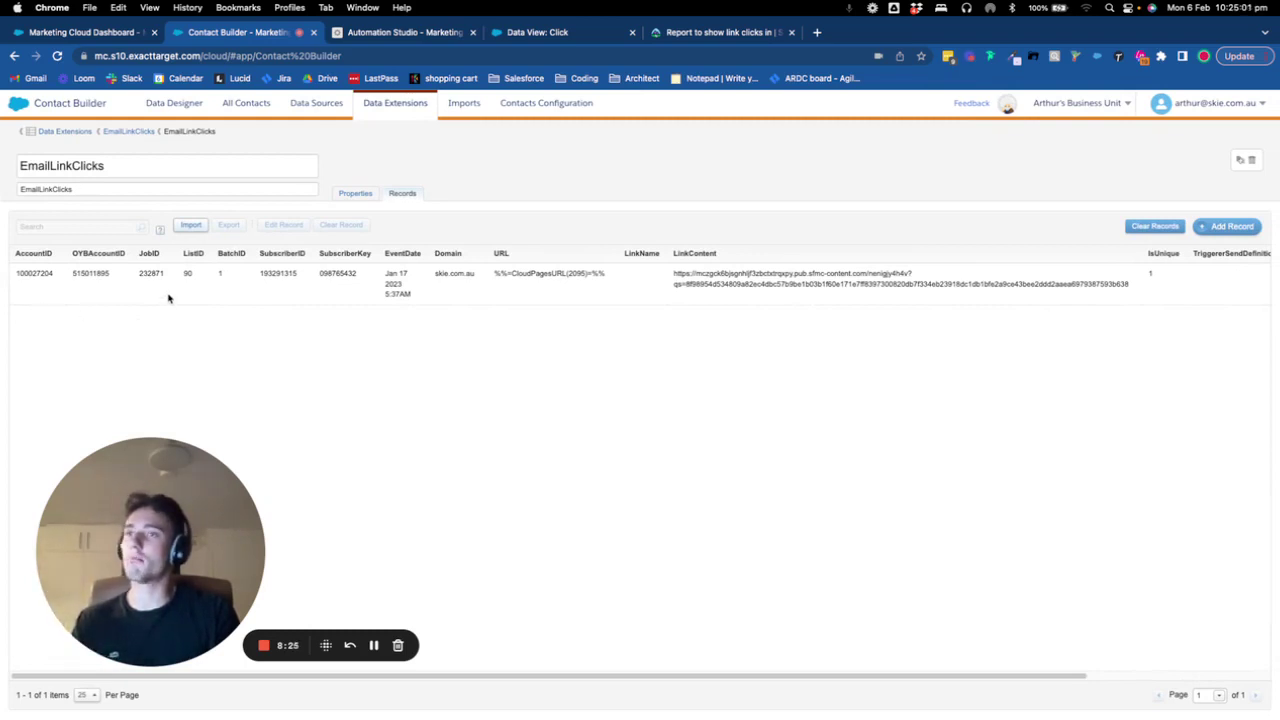
scroll(168, 297, right, 5)
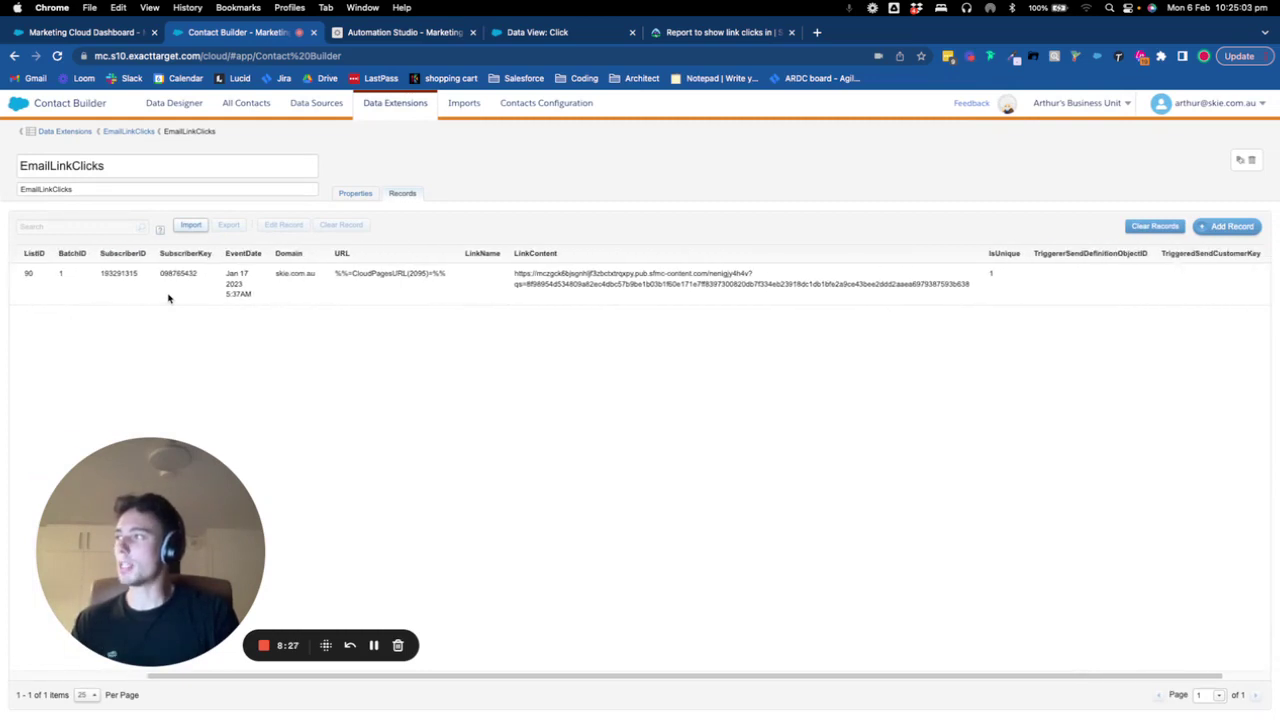
scroll(168, 297, left, 5)
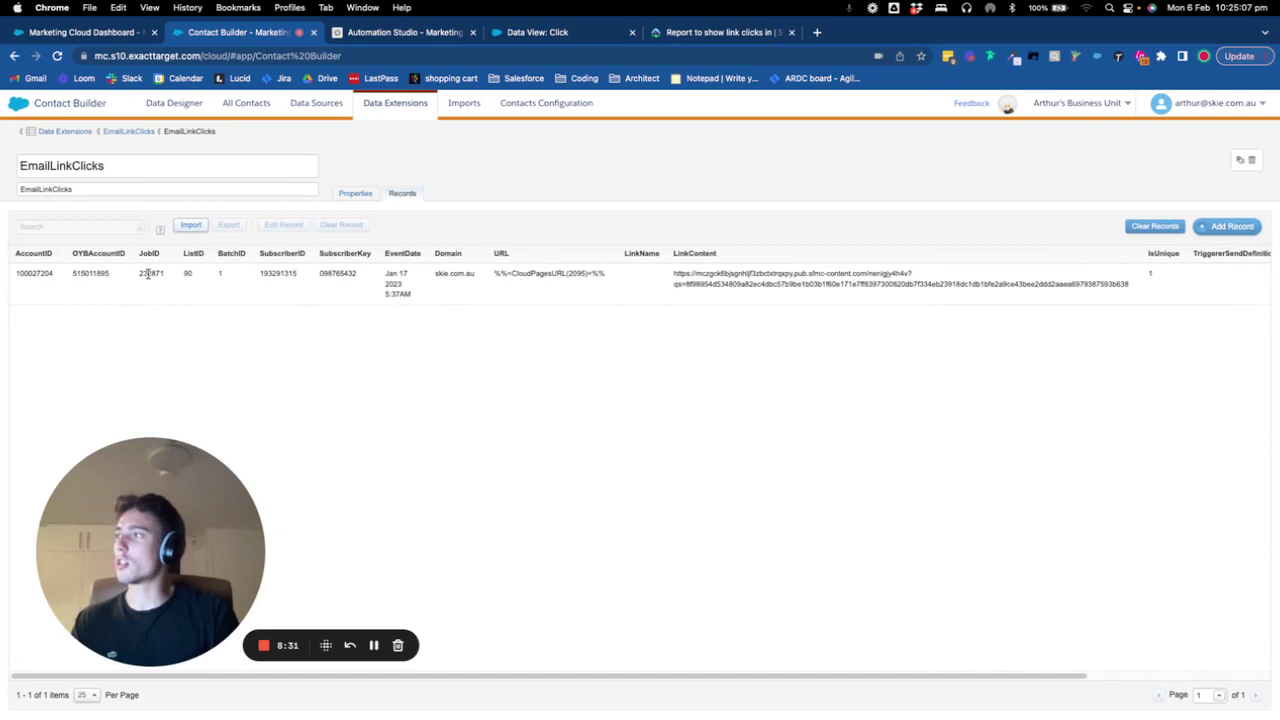
double_click(187, 274)
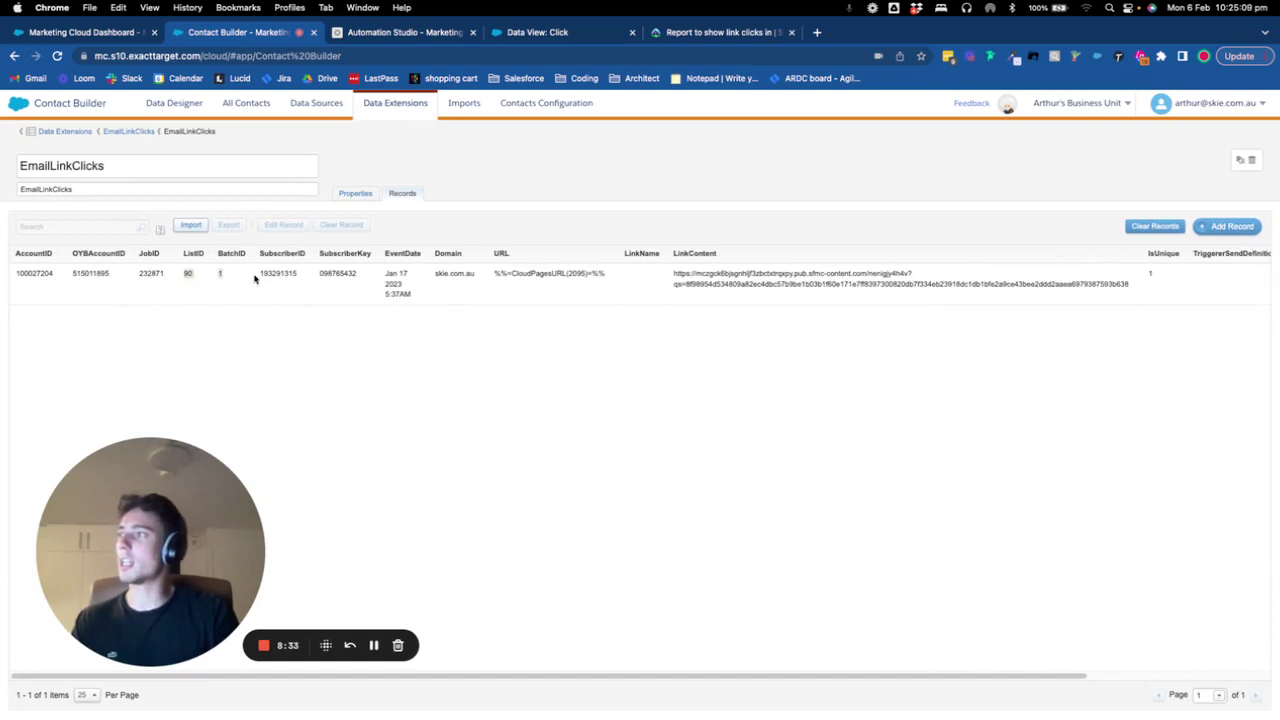
click(225, 274)
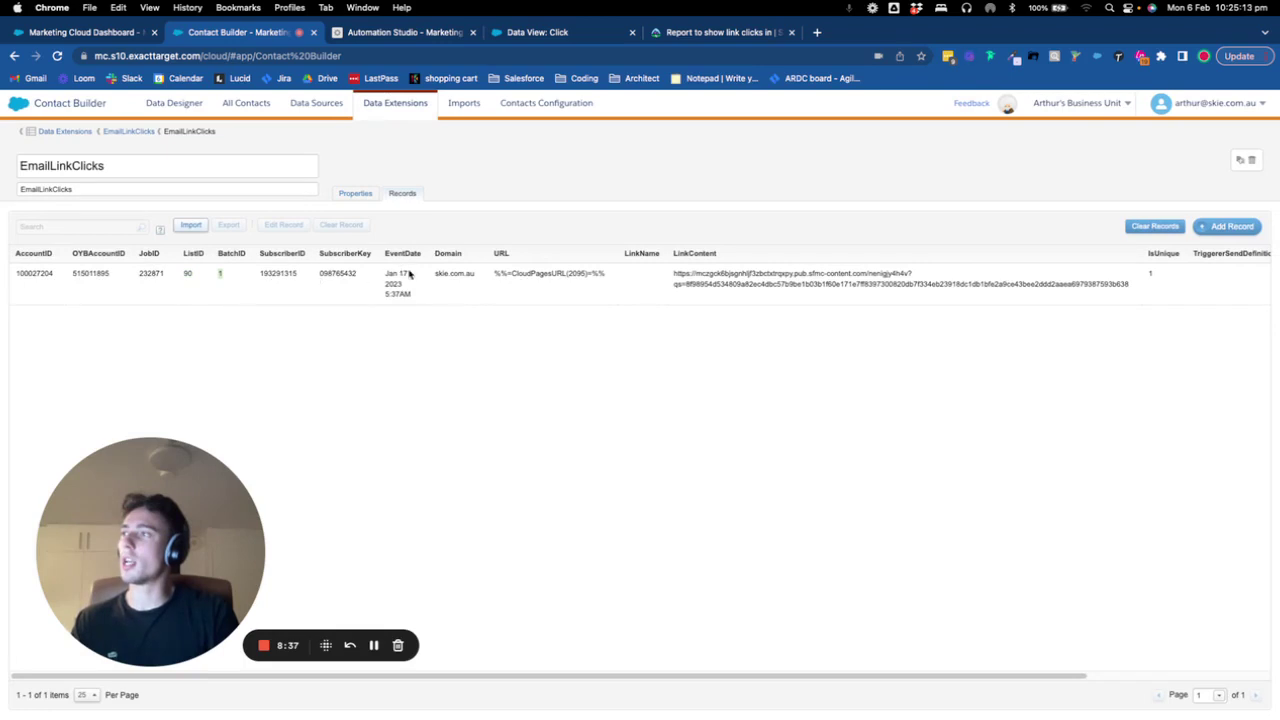
double_click(440, 272)
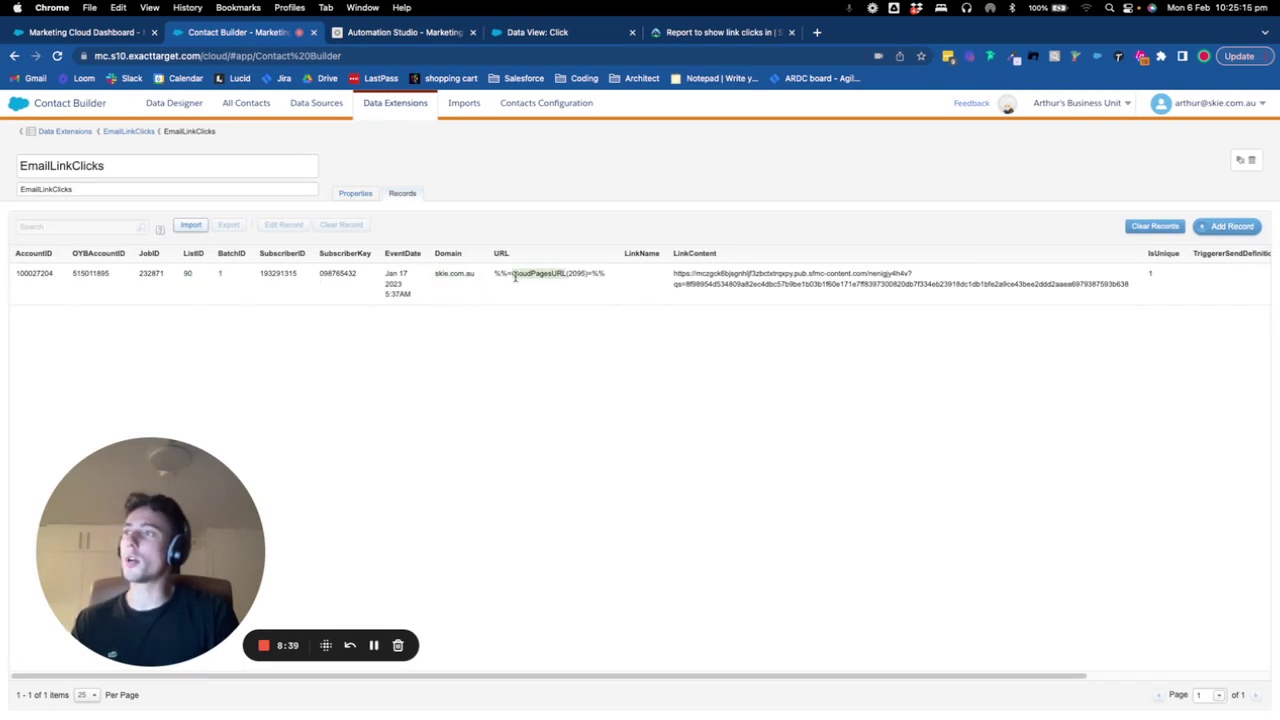
triple_click(515, 275)
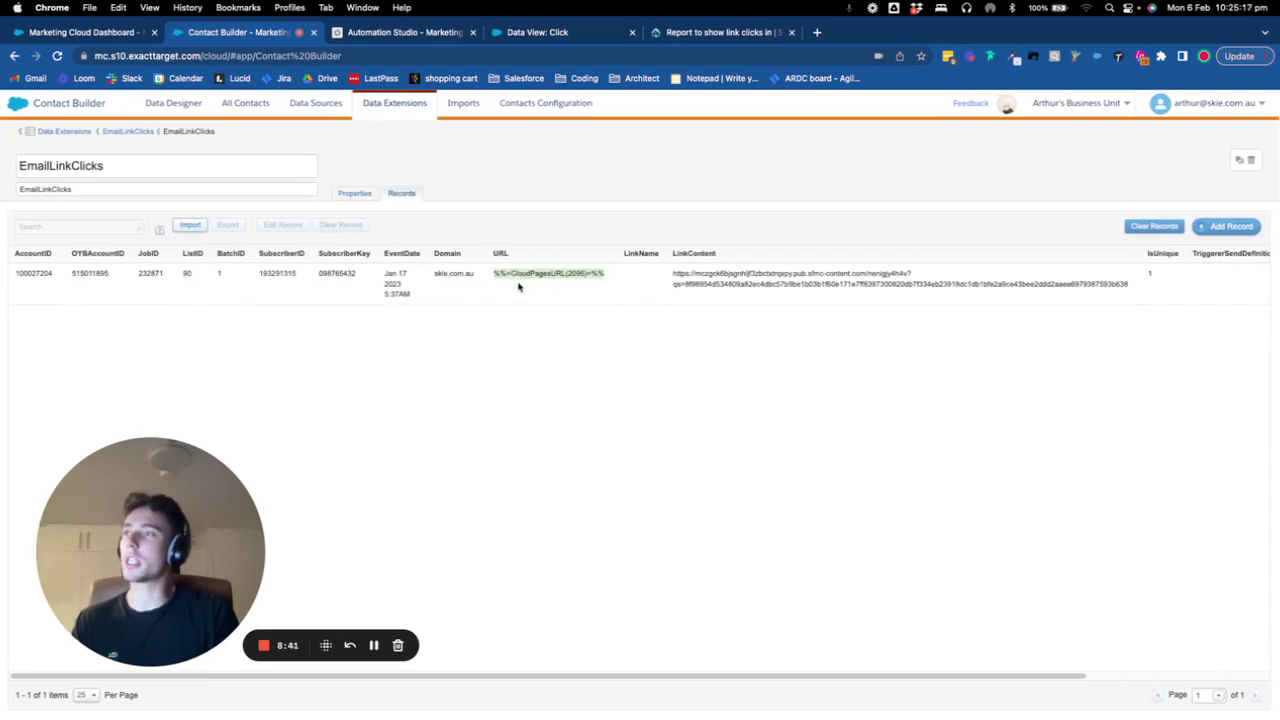
click(700, 273)
triple_click(700, 273)
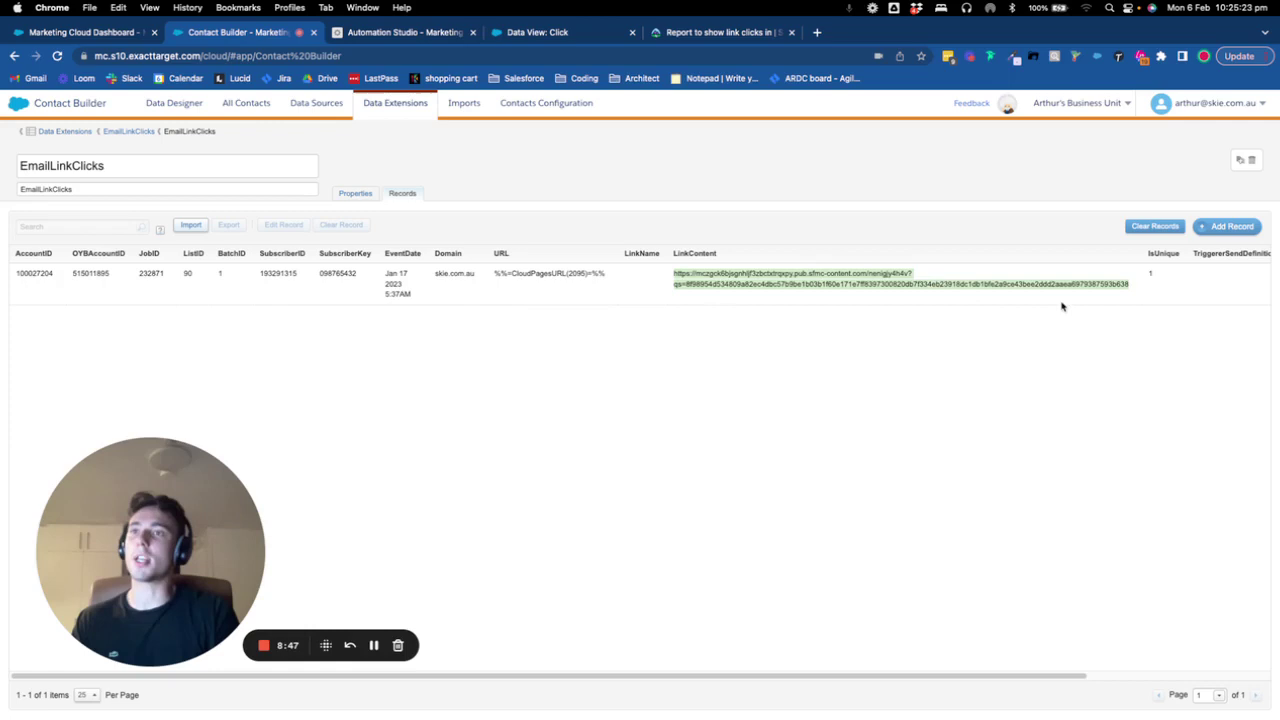
scroll(1062, 306, right, 2)
scroll(1062, 306, right, 3)
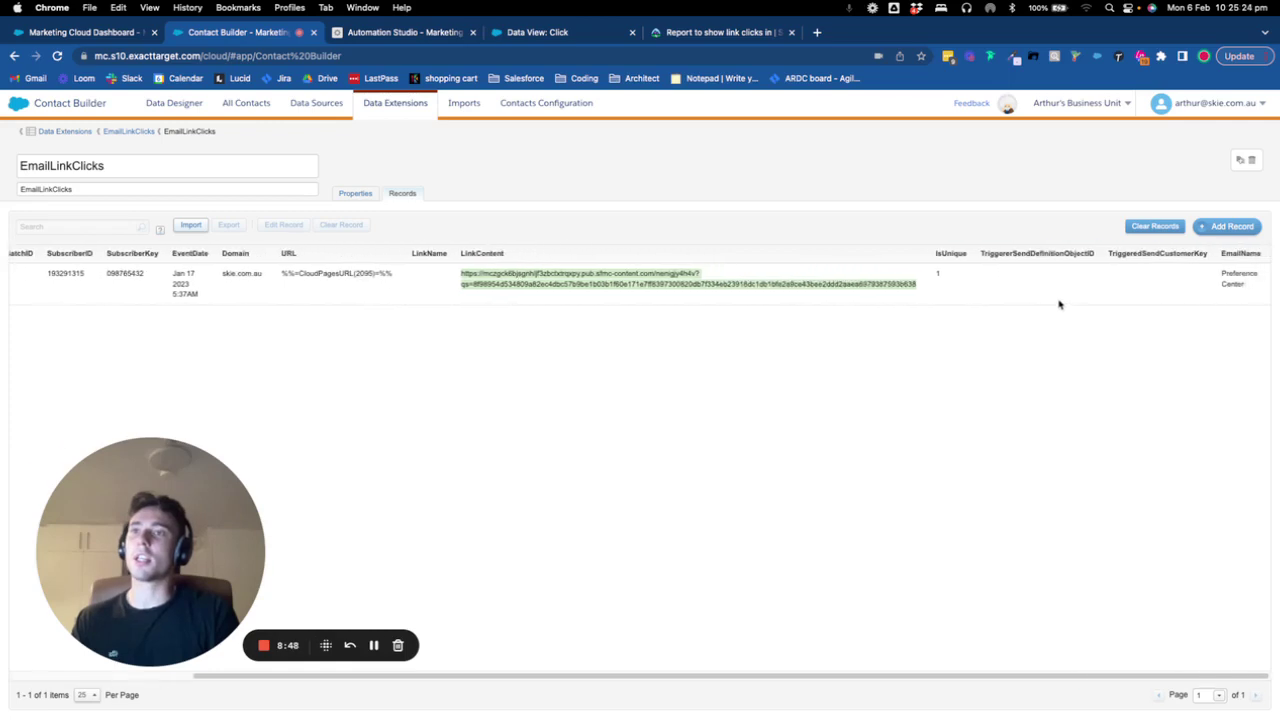
triple_click(1239, 281)
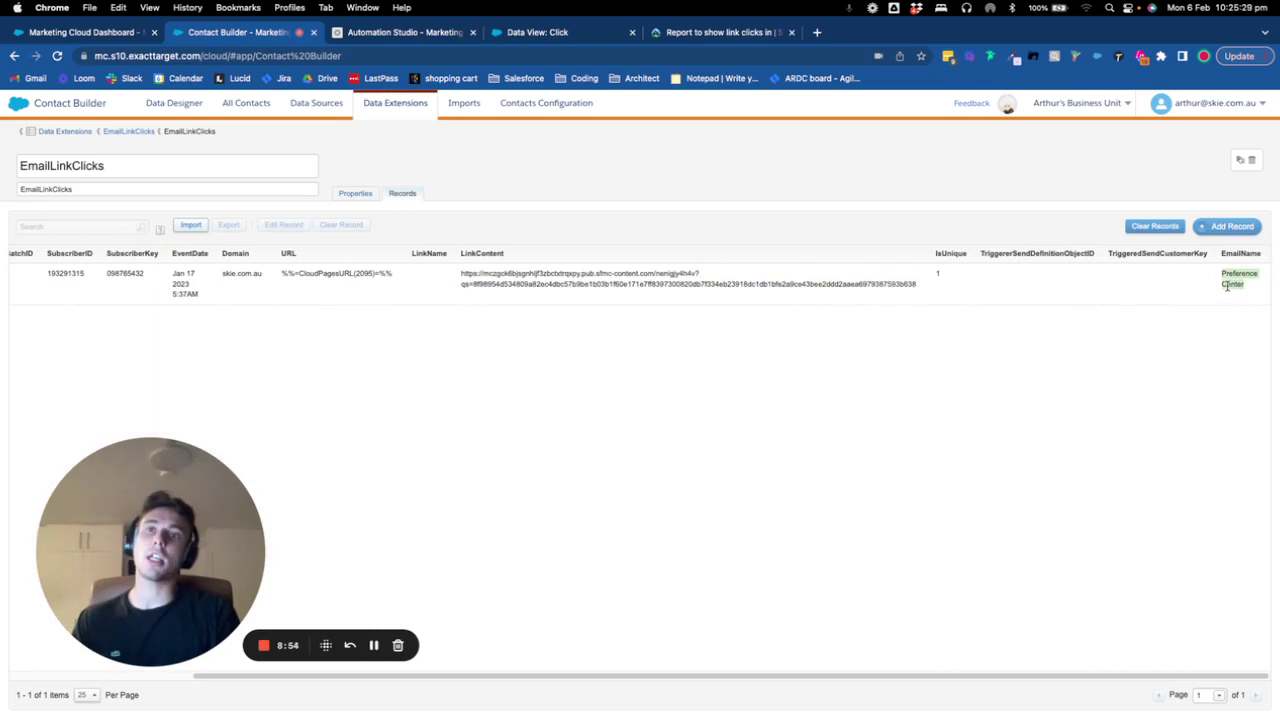
scroll(848, 389, left, 5)
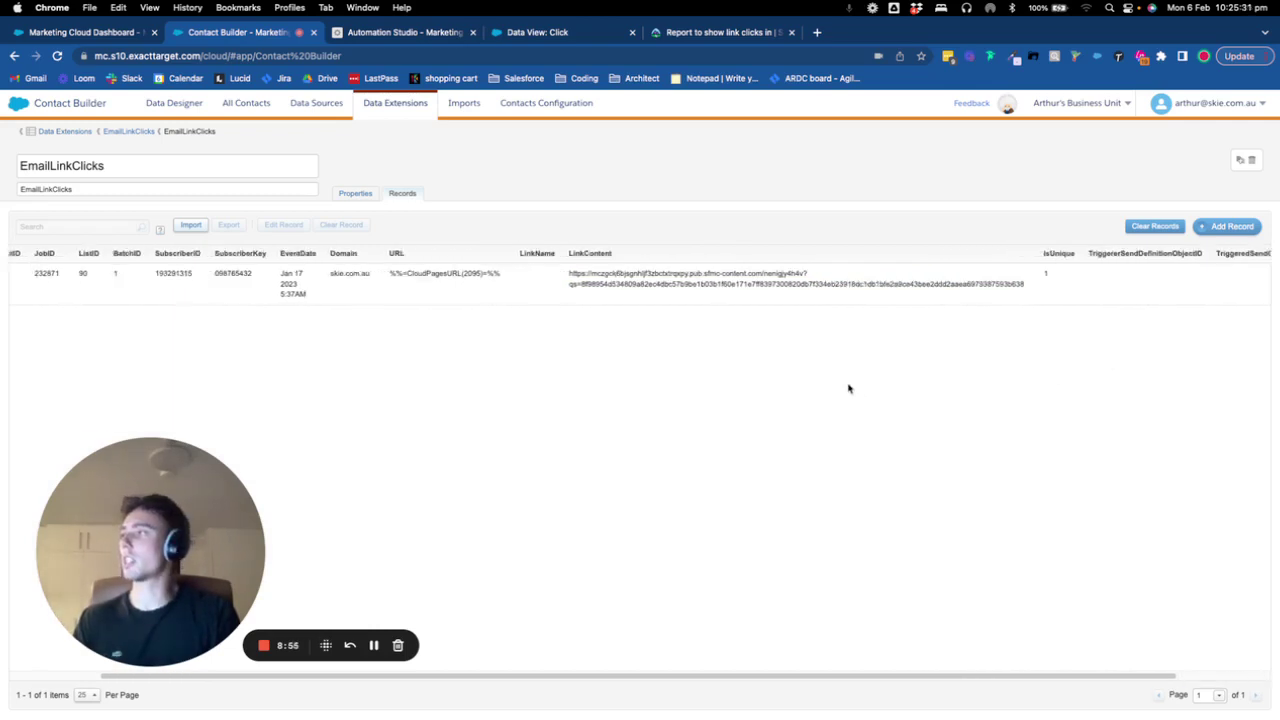